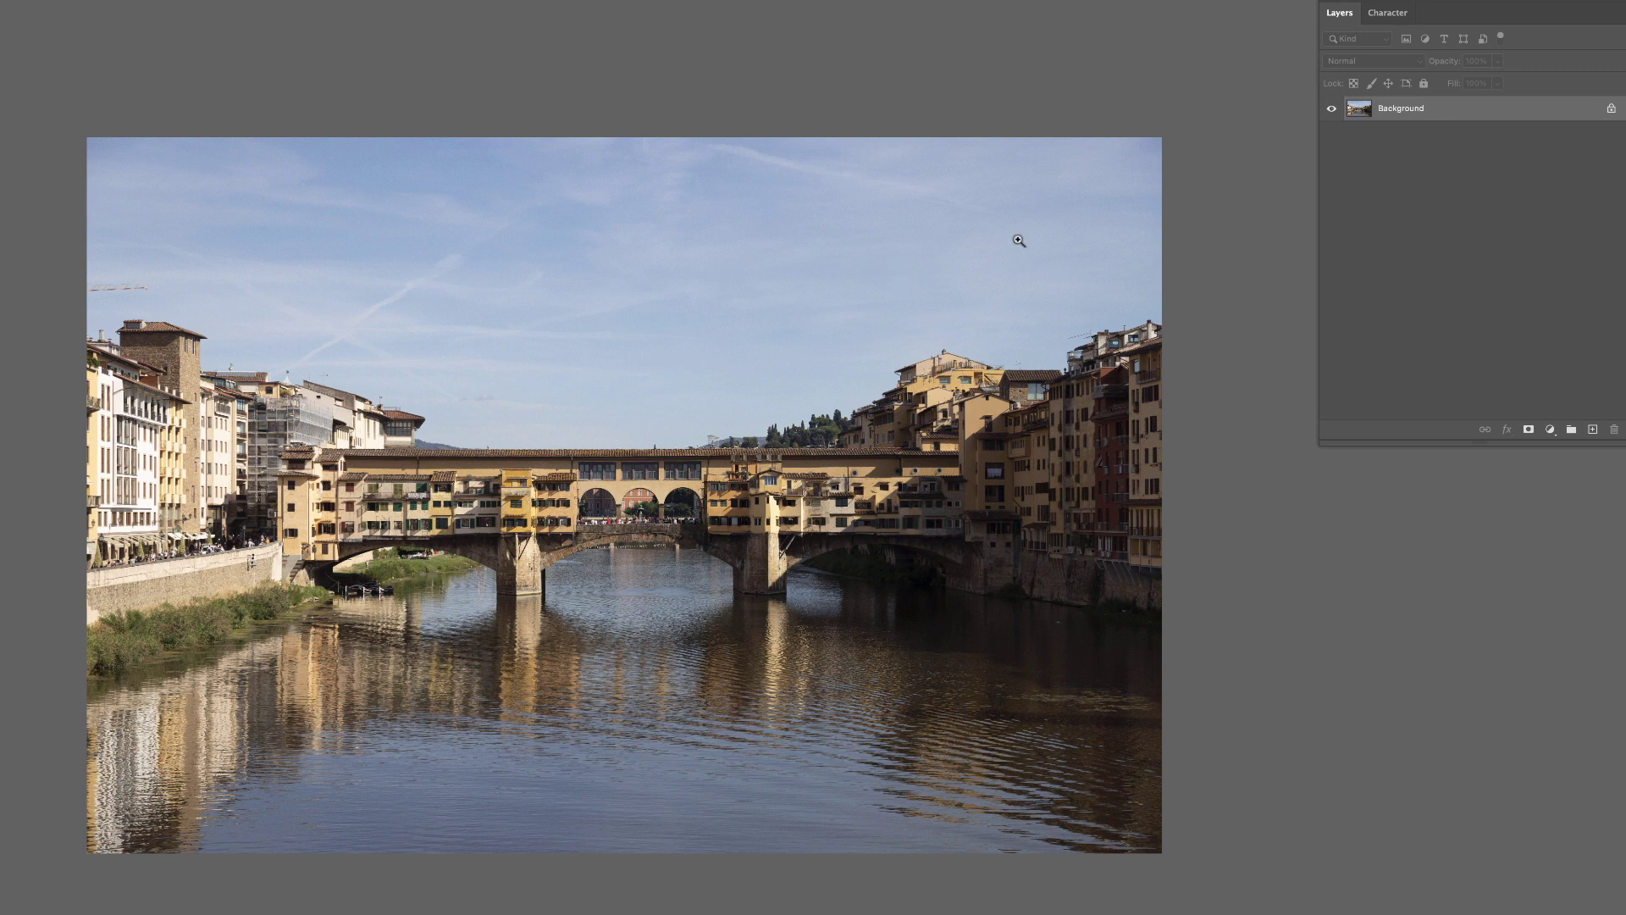
Duplicate the Background layer, name the copy NEO, and check it by toggling its visibility
left_click_drag(1426, 7, 1415, 95)
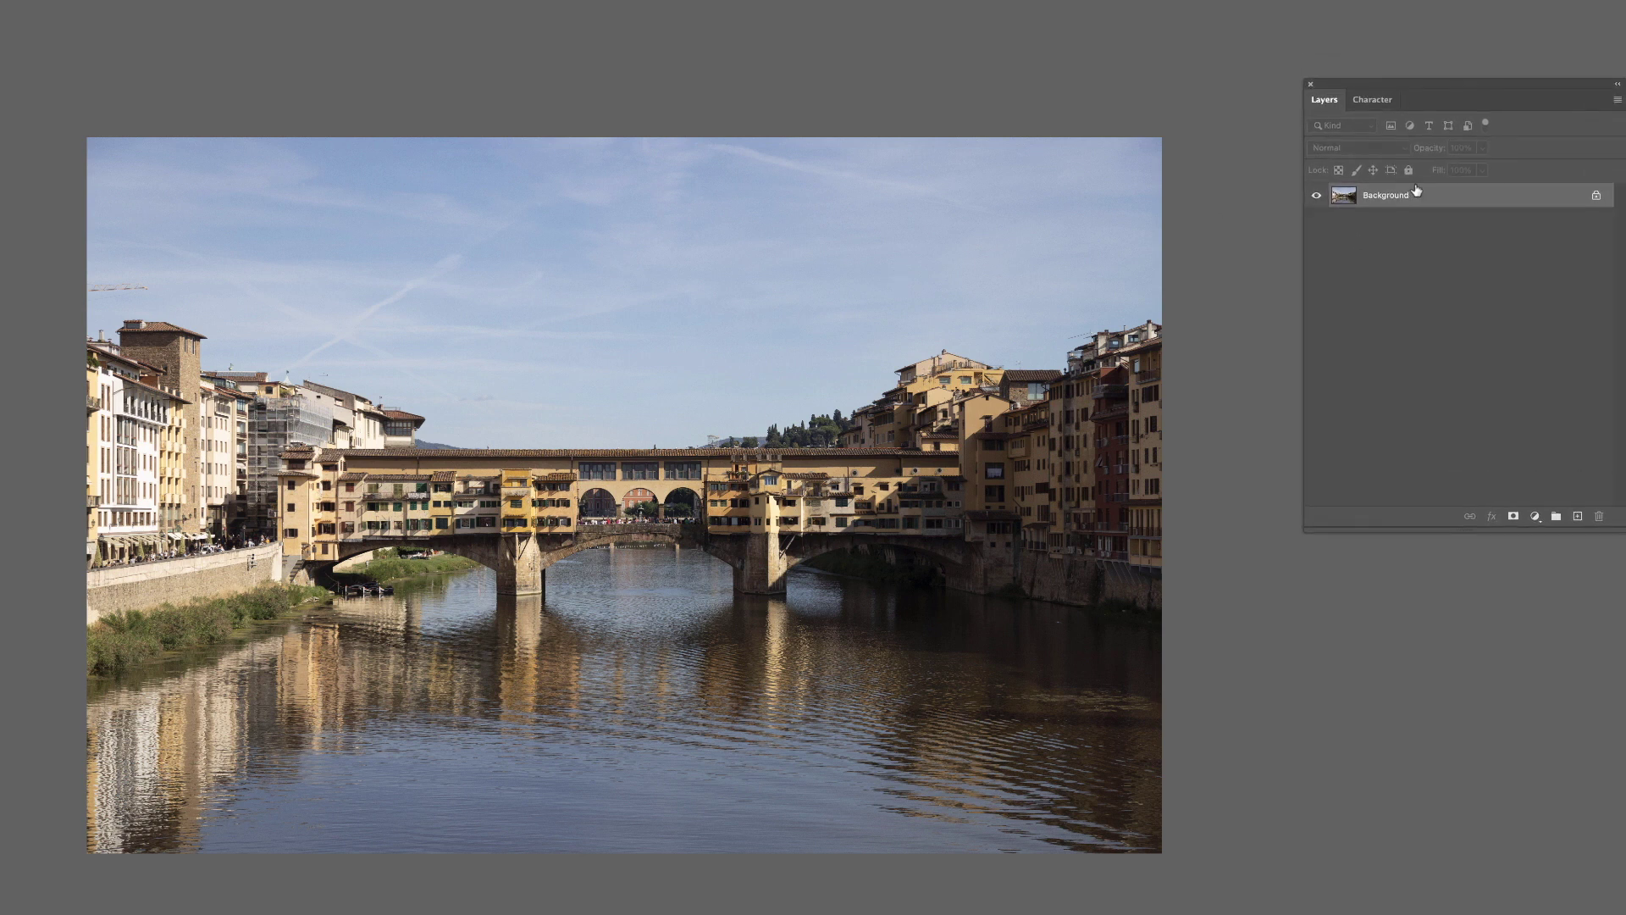
left_click_drag(1399, 200, 1577, 516)
double_click(1393, 200)
type("NEO")
key("Return")
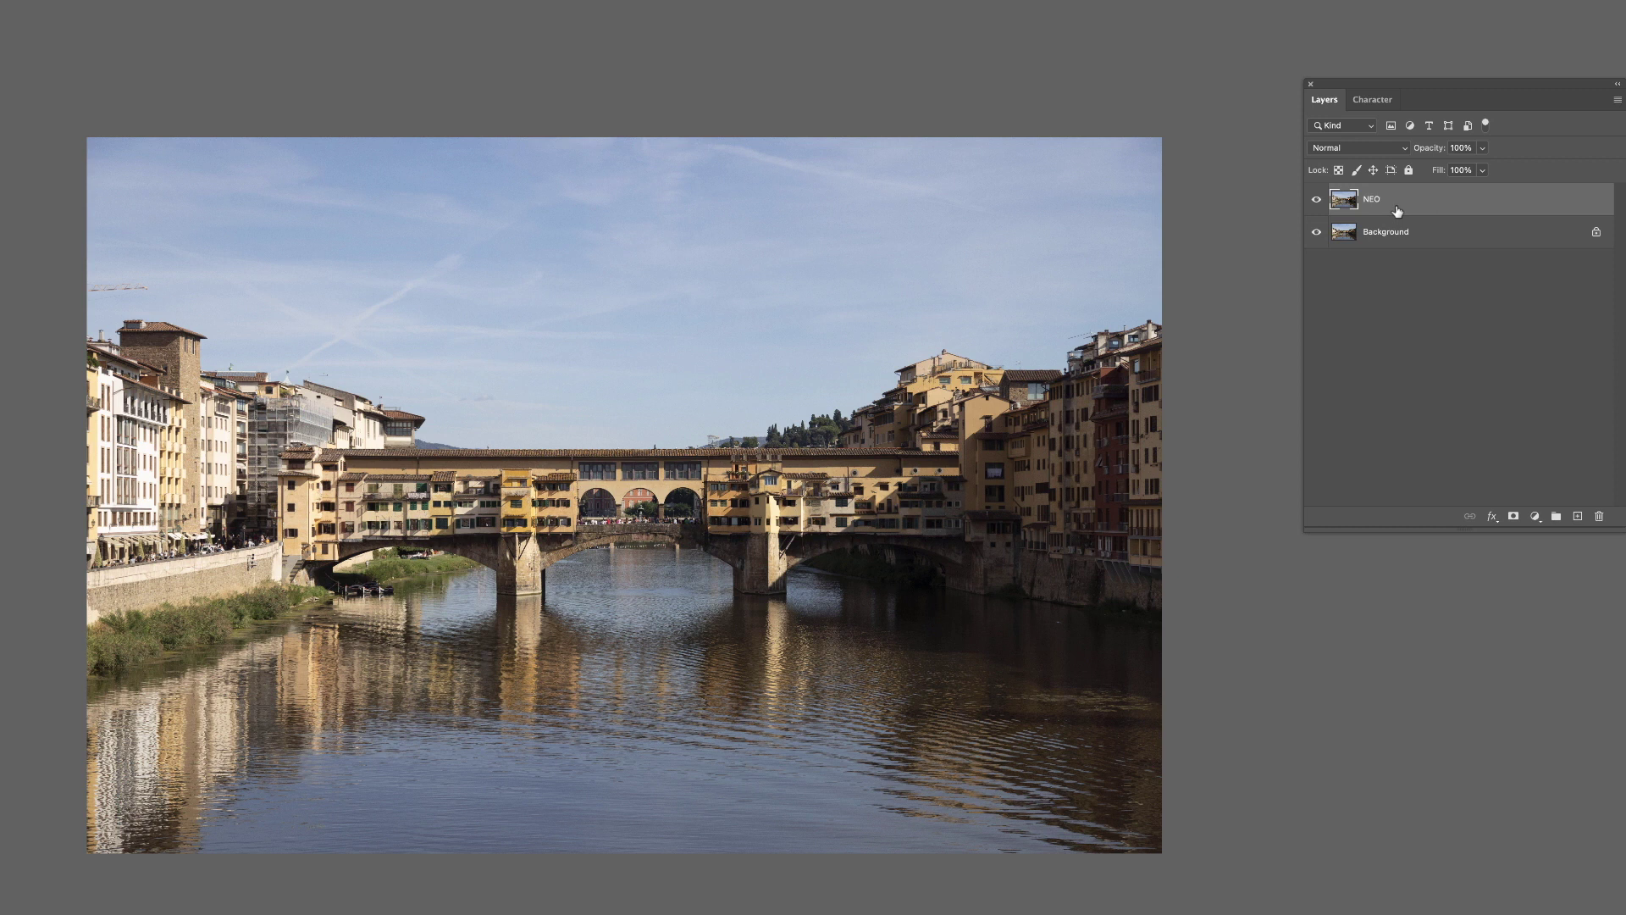
left_click(1317, 201)
left_click(1316, 201)
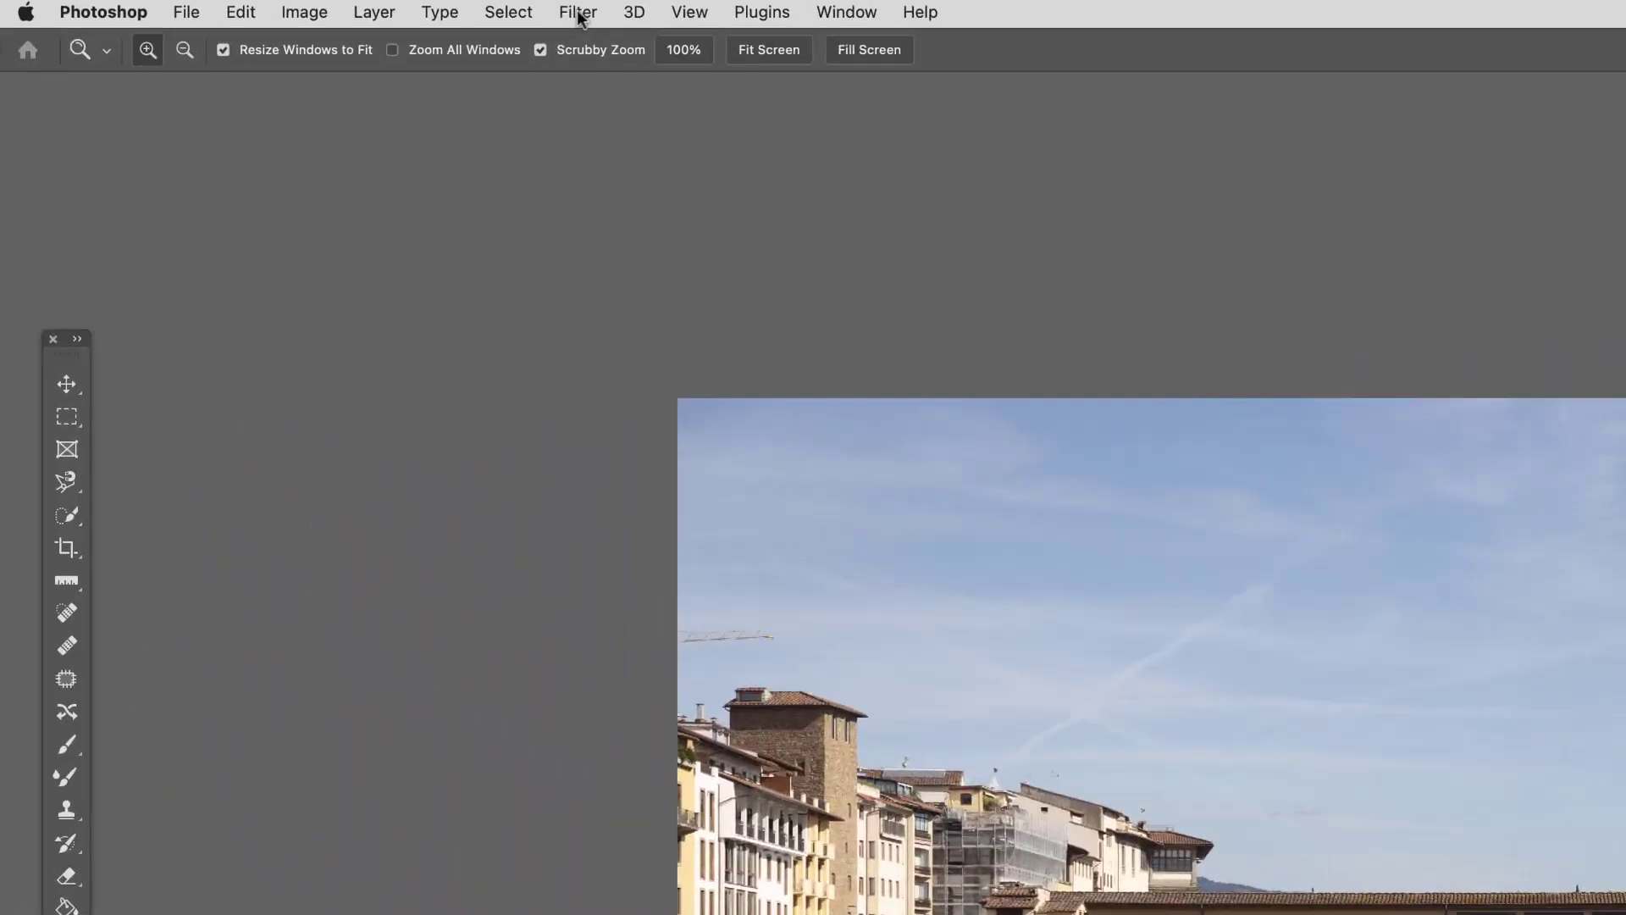
Open the NEO layer in Skylum's Luminar Neo filter and switch to its editing tools
left_click(587, 15)
mouse_move(720, 595)
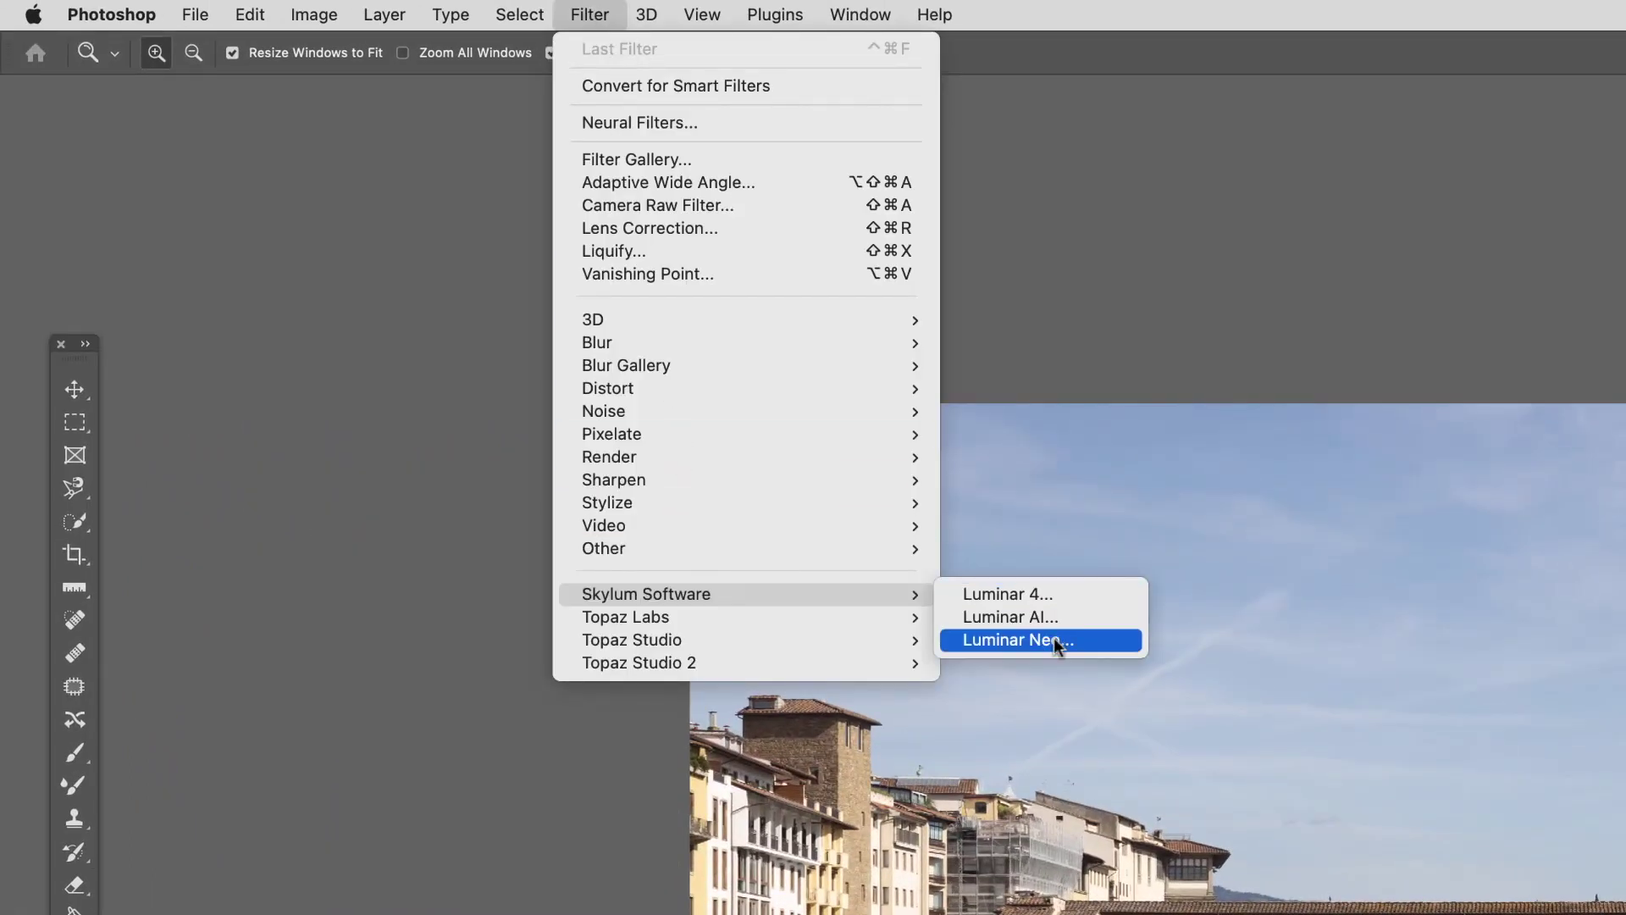
left_click(1064, 642)
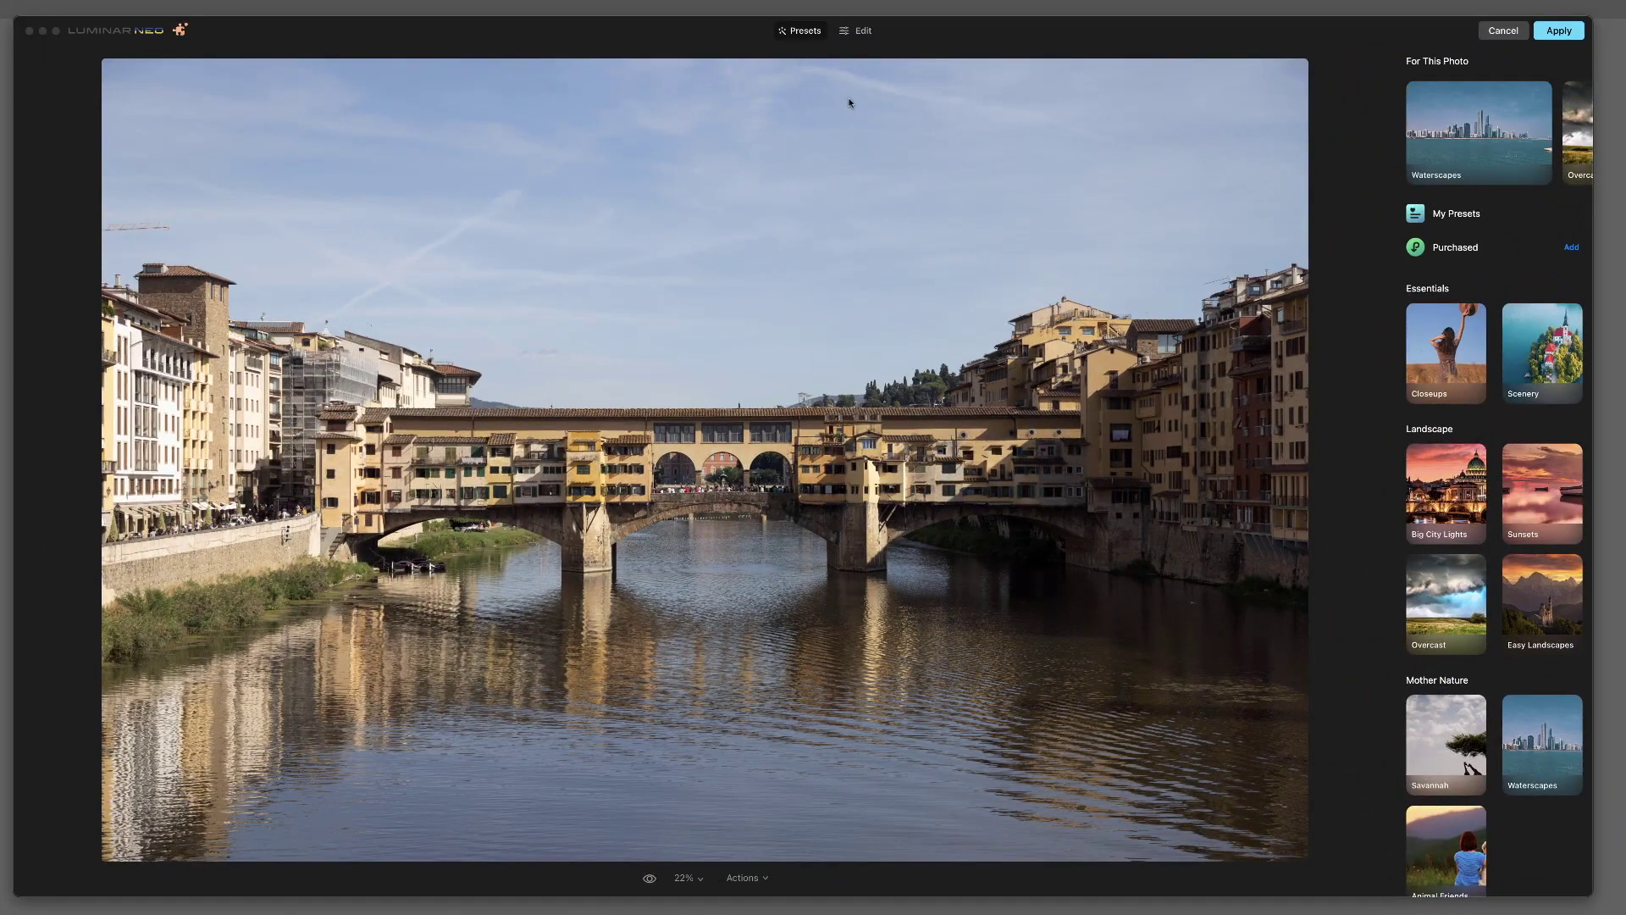
left_click(849, 32)
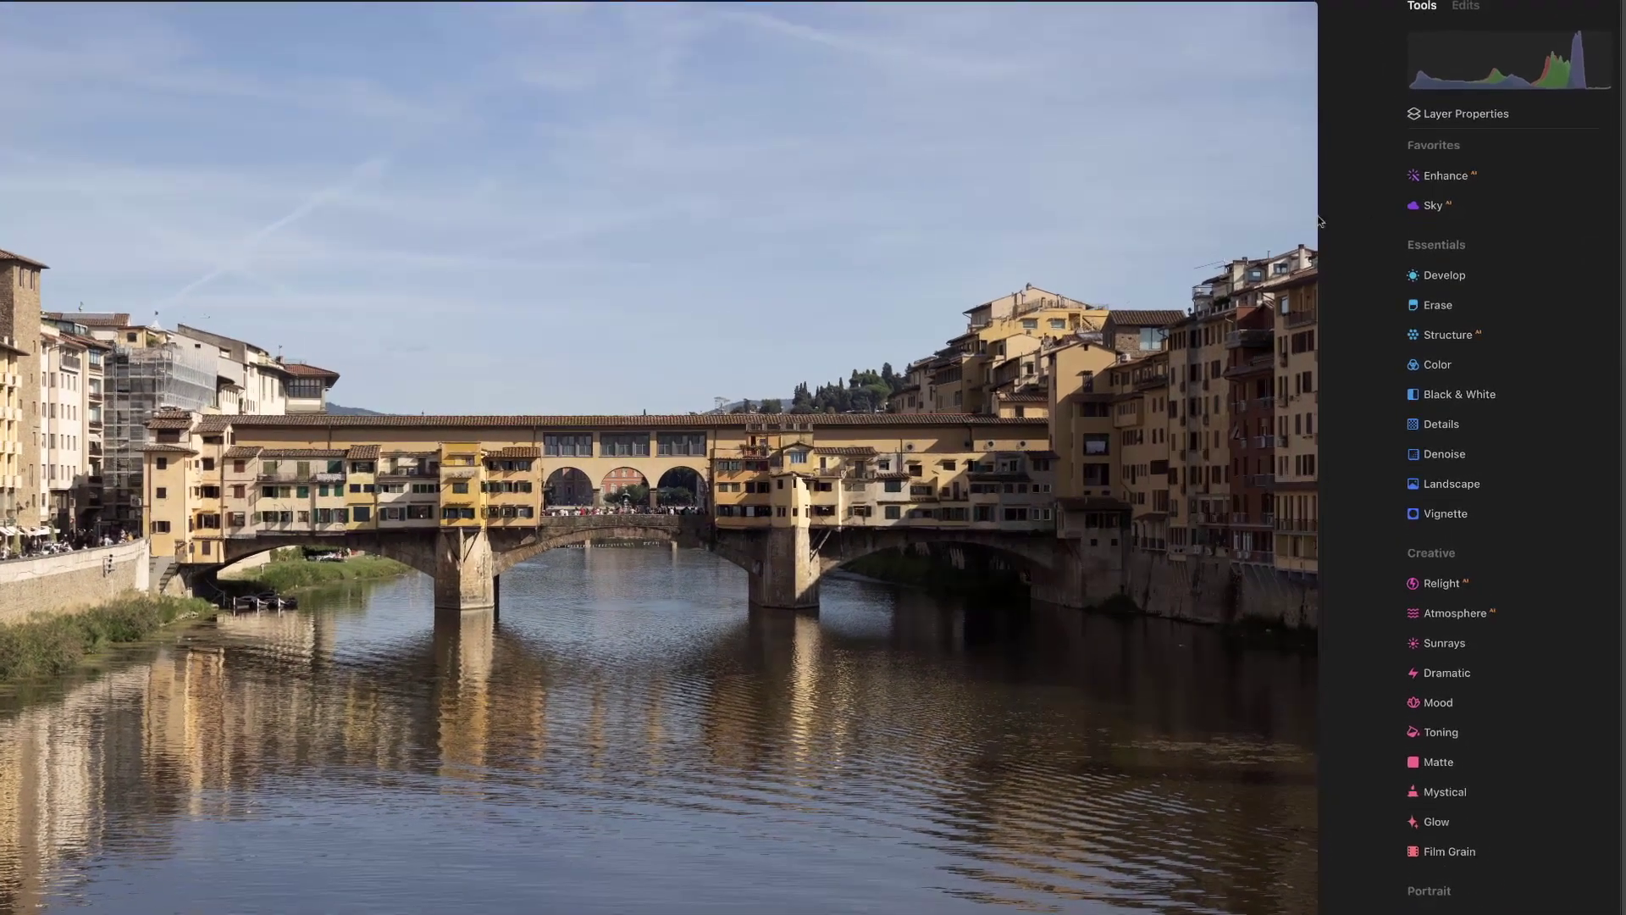
Set the Enhance AI adjustments to Sky Enhancer 81 and Accent 42
left_click(1437, 176)
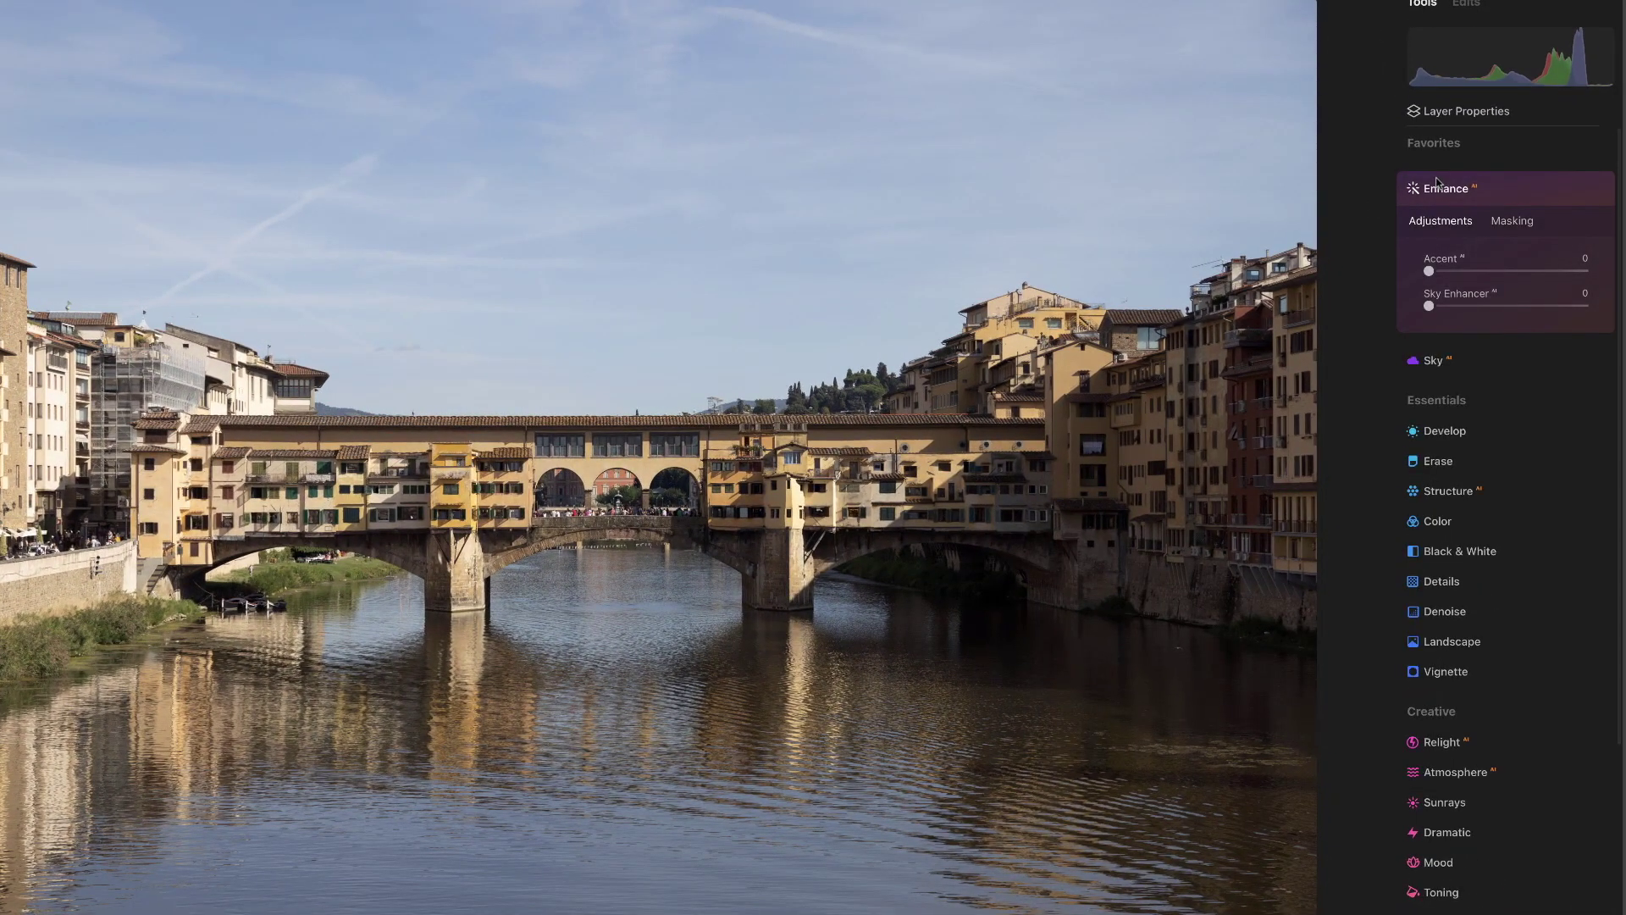
left_click(1428, 307)
left_click(1531, 312)
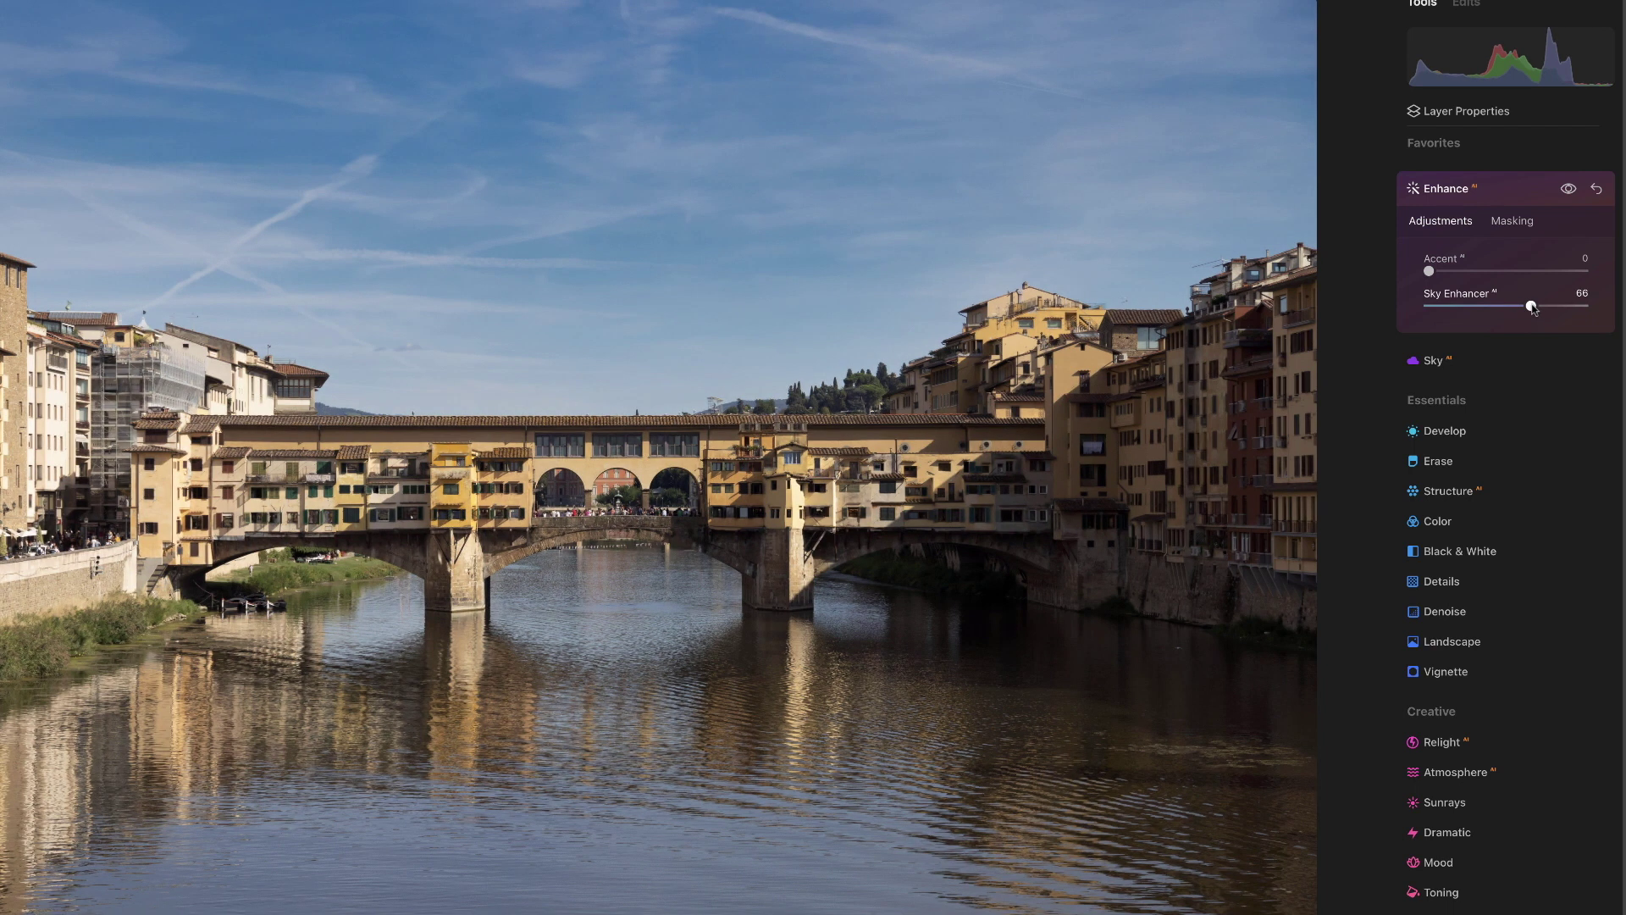
left_click_drag(1531, 308, 1537, 307)
left_click_drag(1430, 271, 1477, 275)
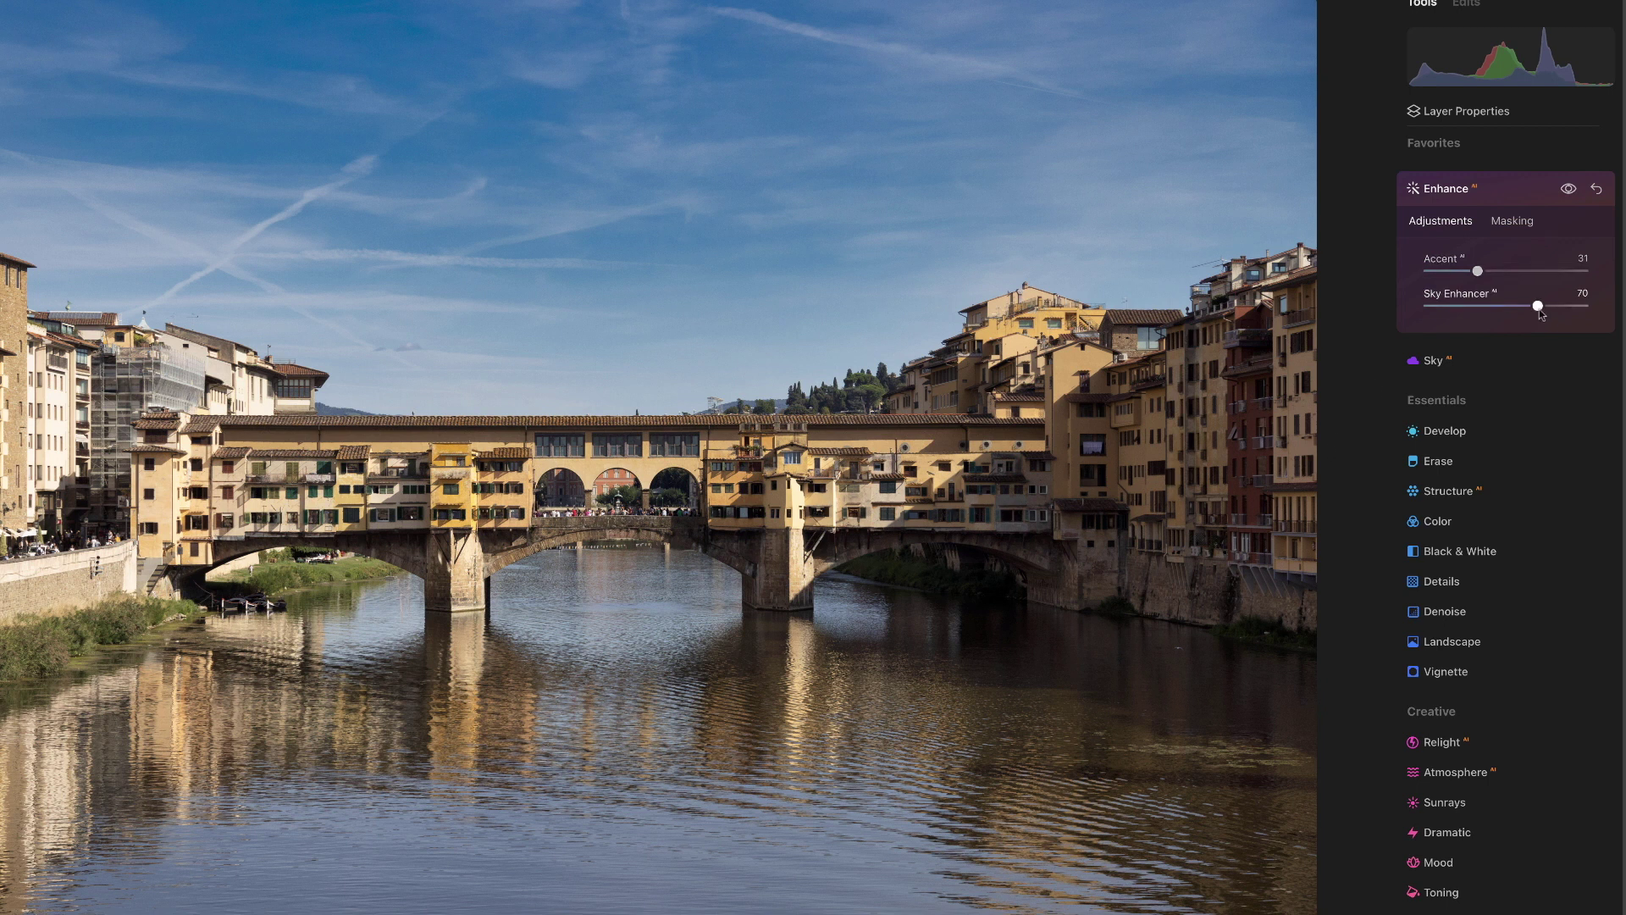
left_click_drag(1539, 310, 1558, 313)
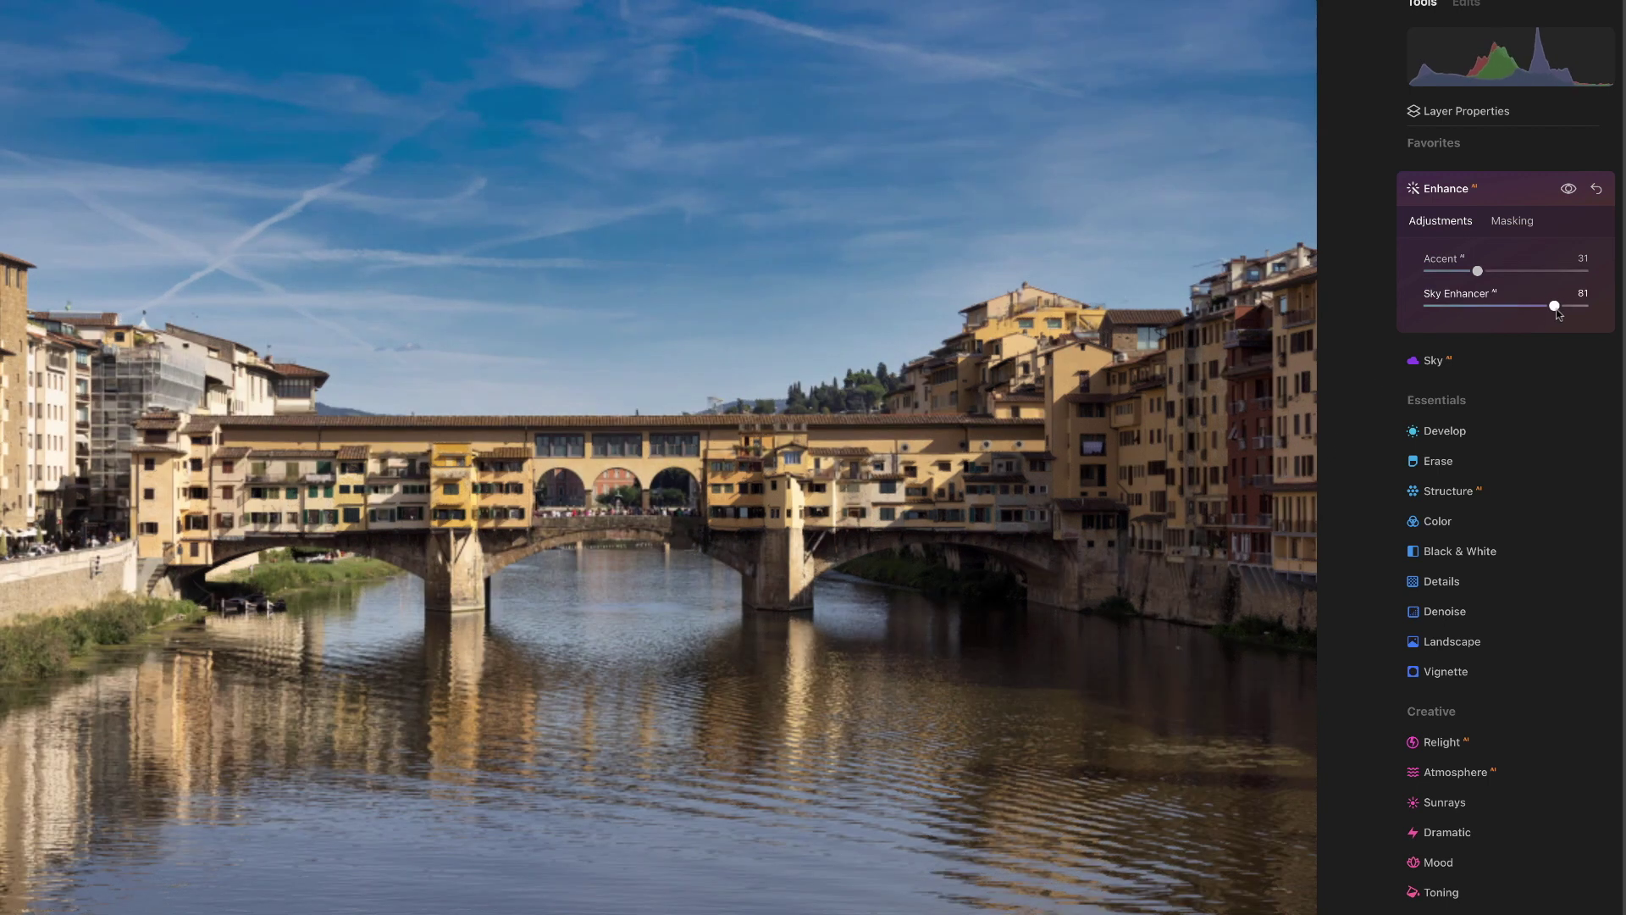
left_click_drag(1478, 272, 1494, 274)
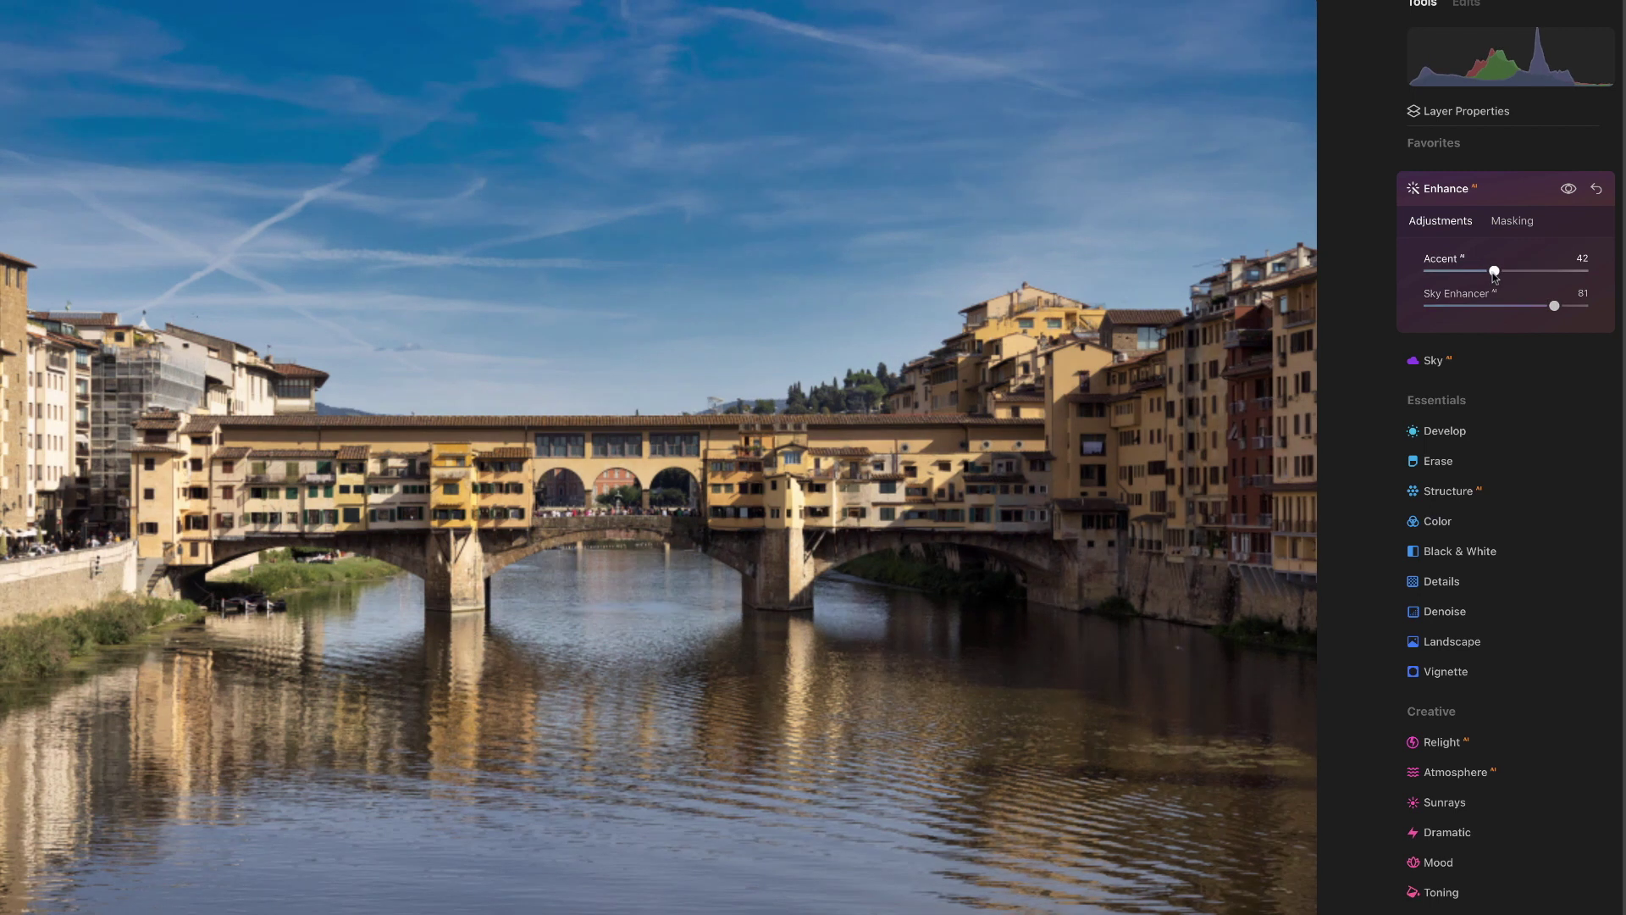
Compare the photo with and without the Enhance AI adjustments several times
left_click(1568, 188)
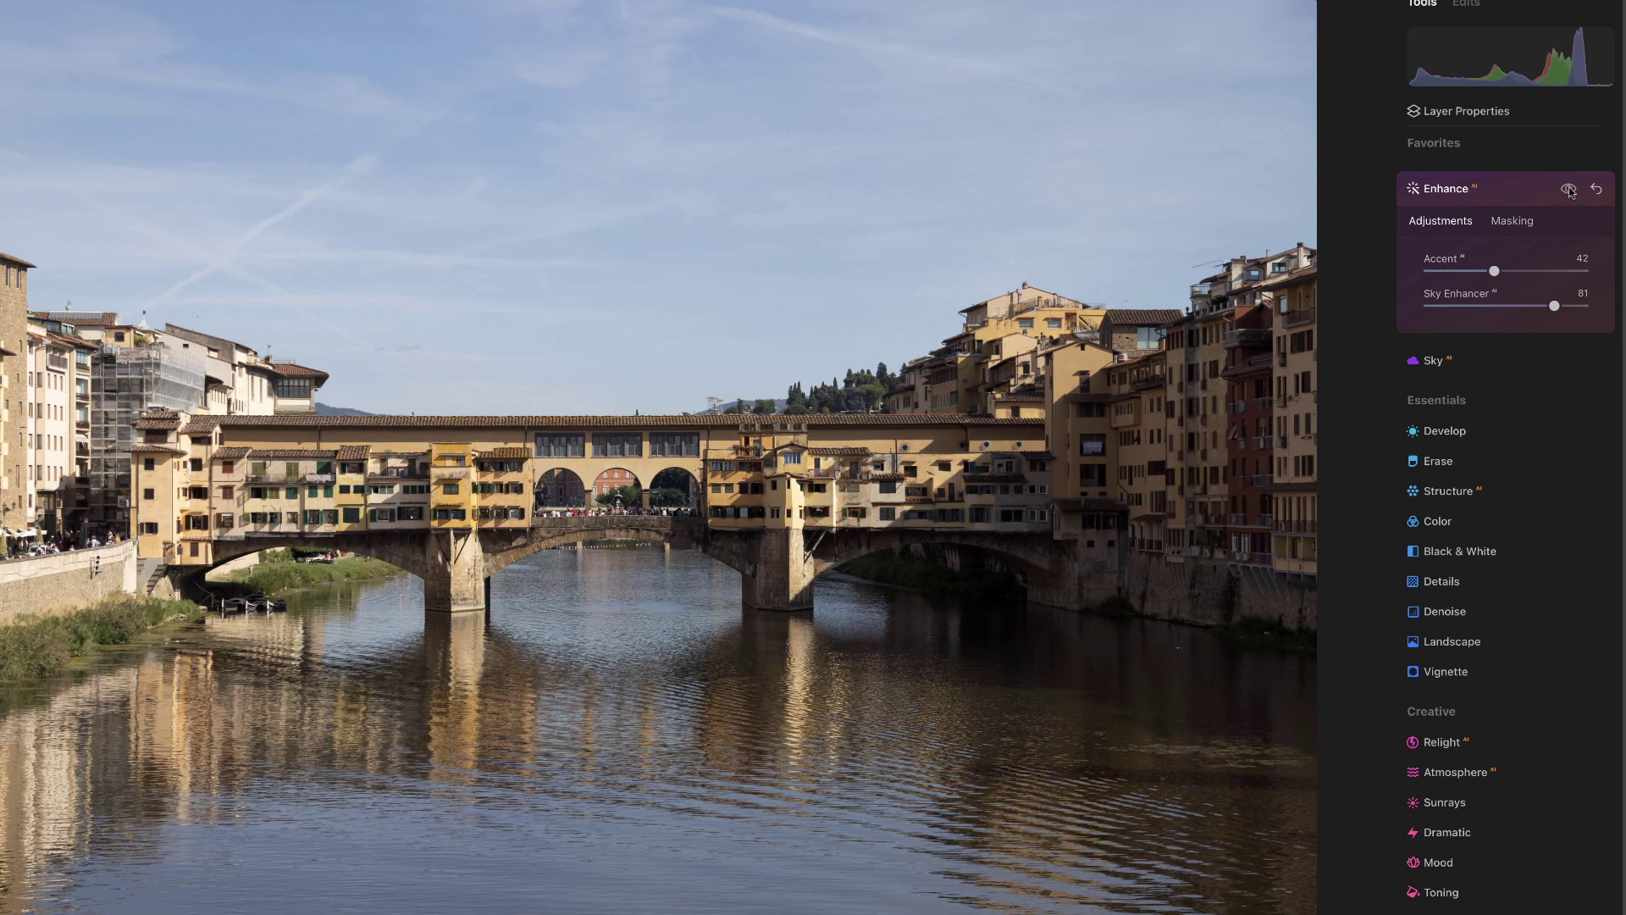
left_click(1569, 189)
left_click(1569, 189)
left_click(1569, 189)
left_click(1569, 189)
left_click(1568, 189)
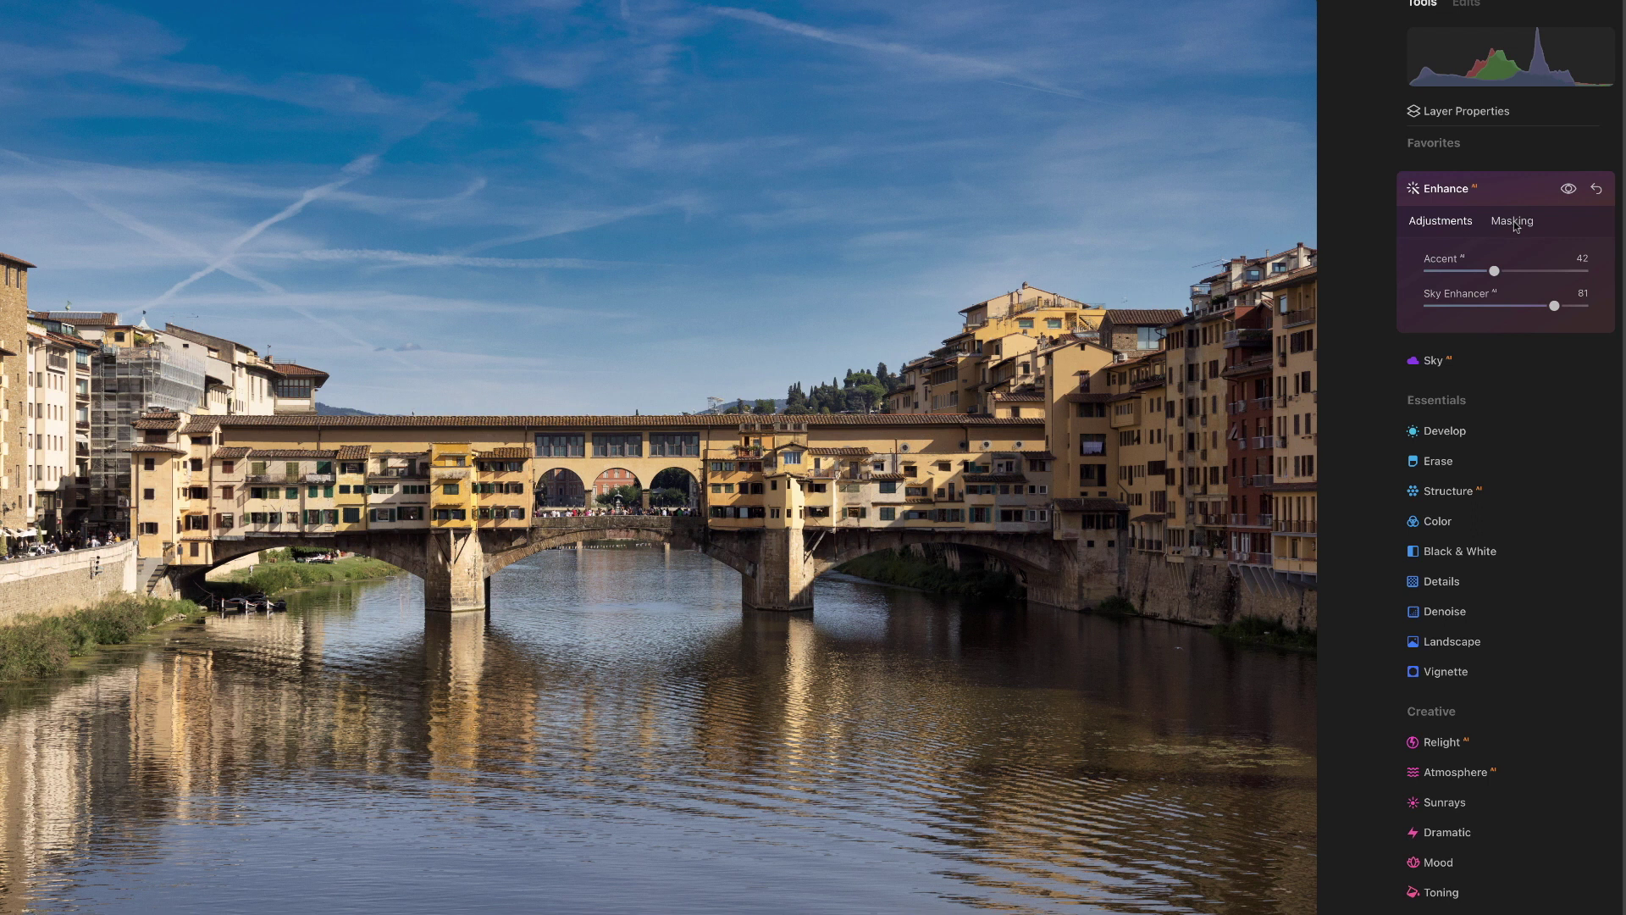
Try Accent at 64 and Sky Enhancer at 62 in Enhance AI, and reset and collapse the tool
left_click_drag(1496, 274, 1534, 277)
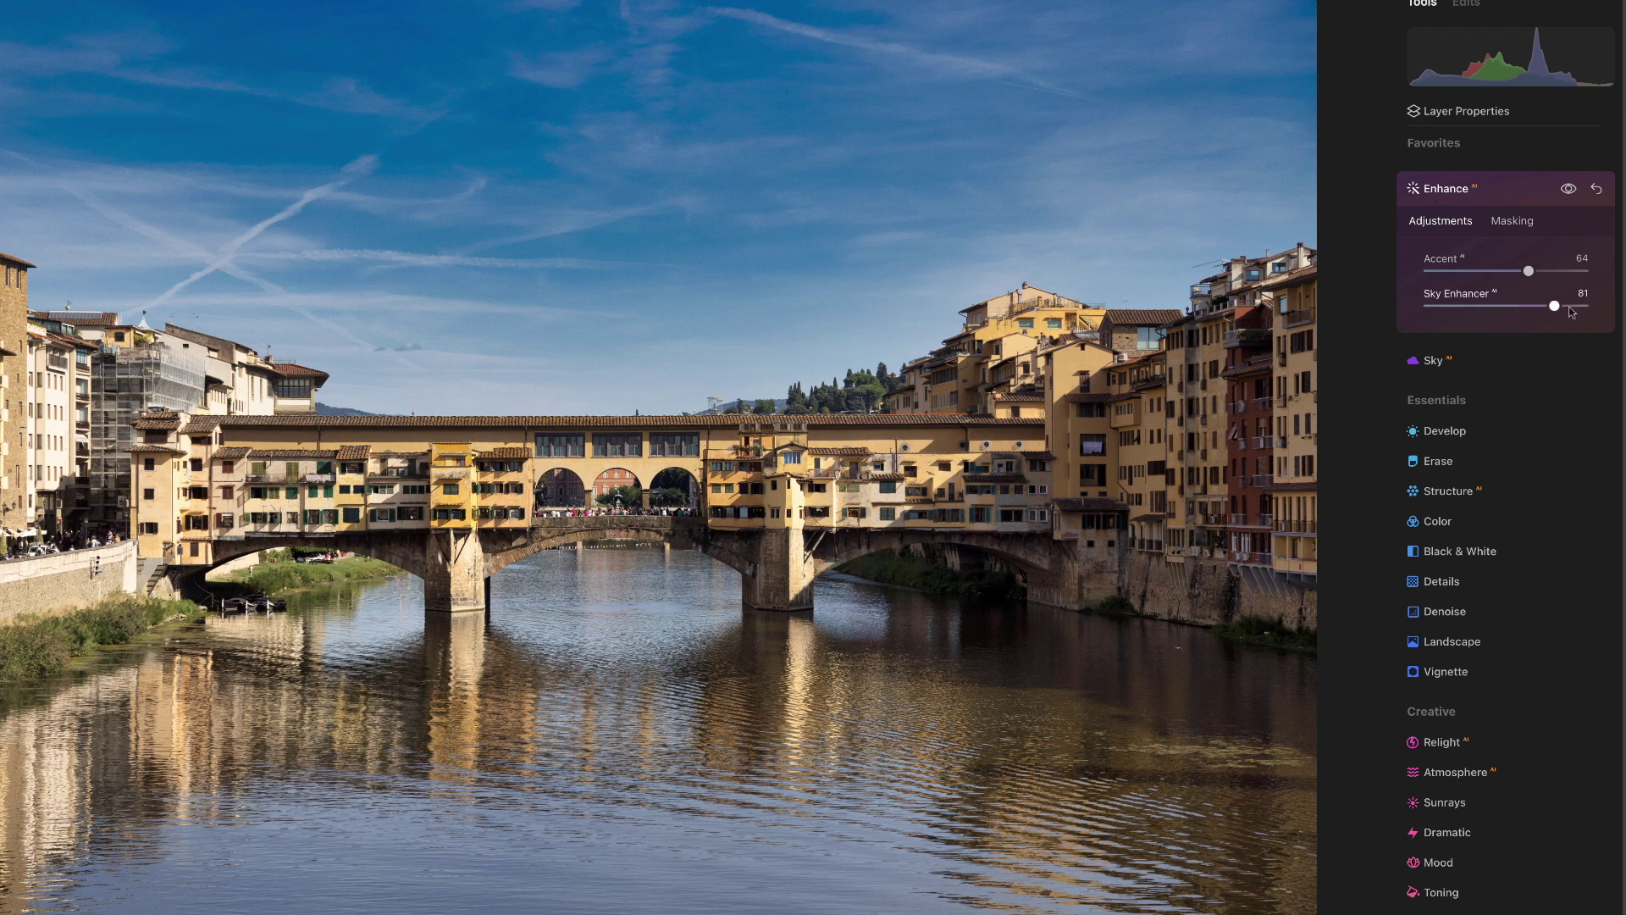
mouse_move(1556, 307)
left_mouse_down()
mouse_move(1582, 307)
mouse_move(1526, 307)
left_mouse_up()
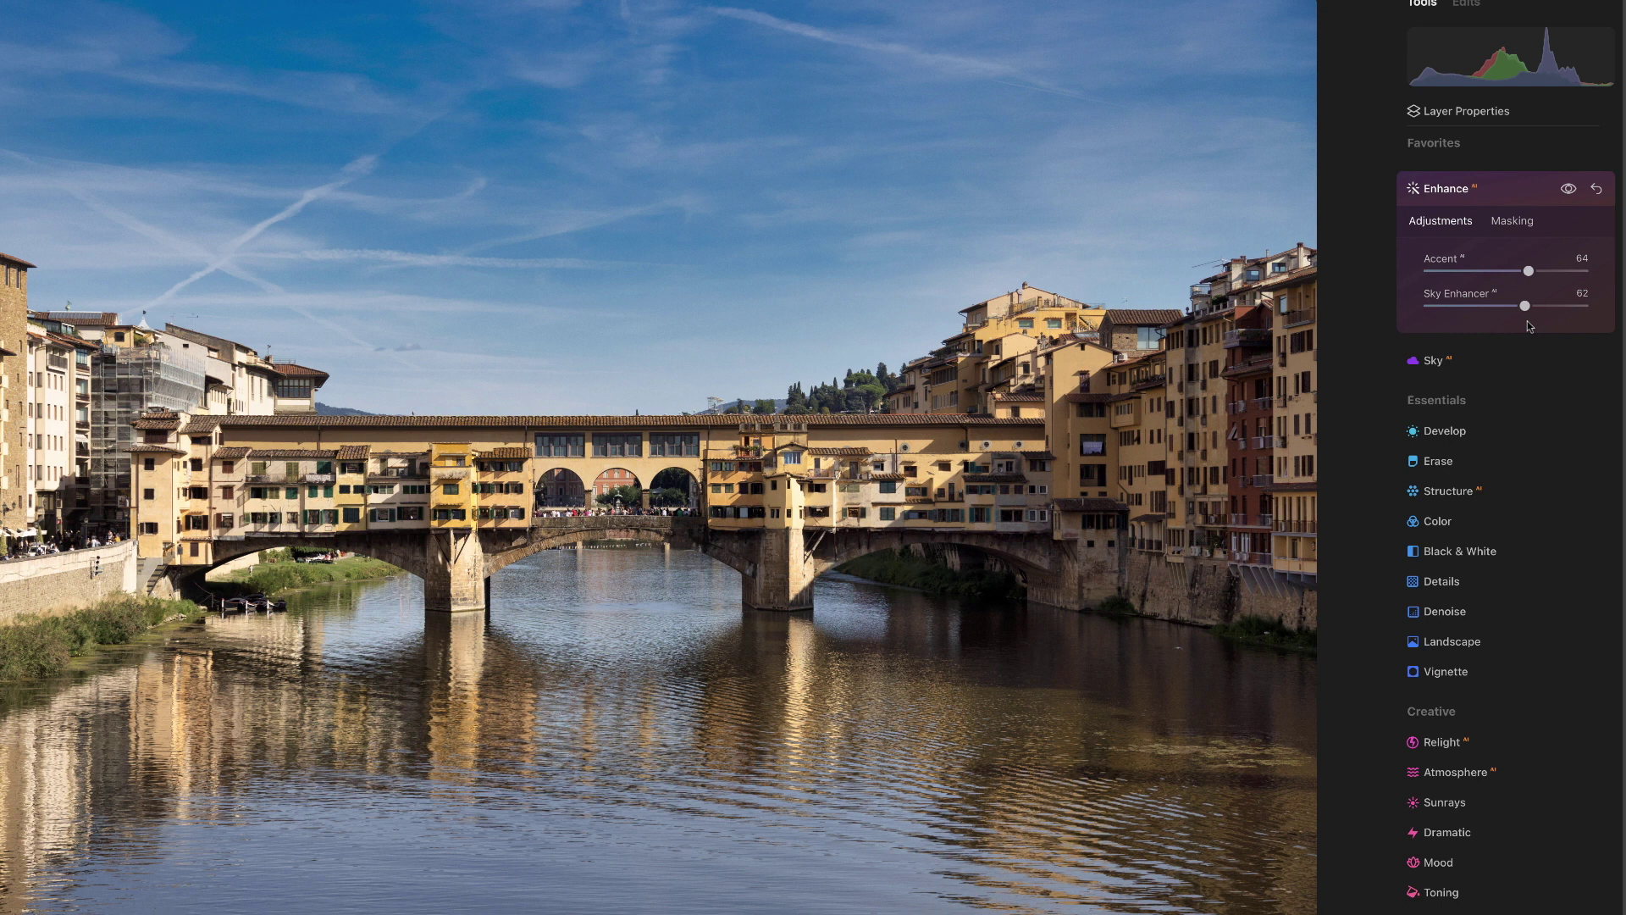
left_click(1597, 190)
left_click(1446, 197)
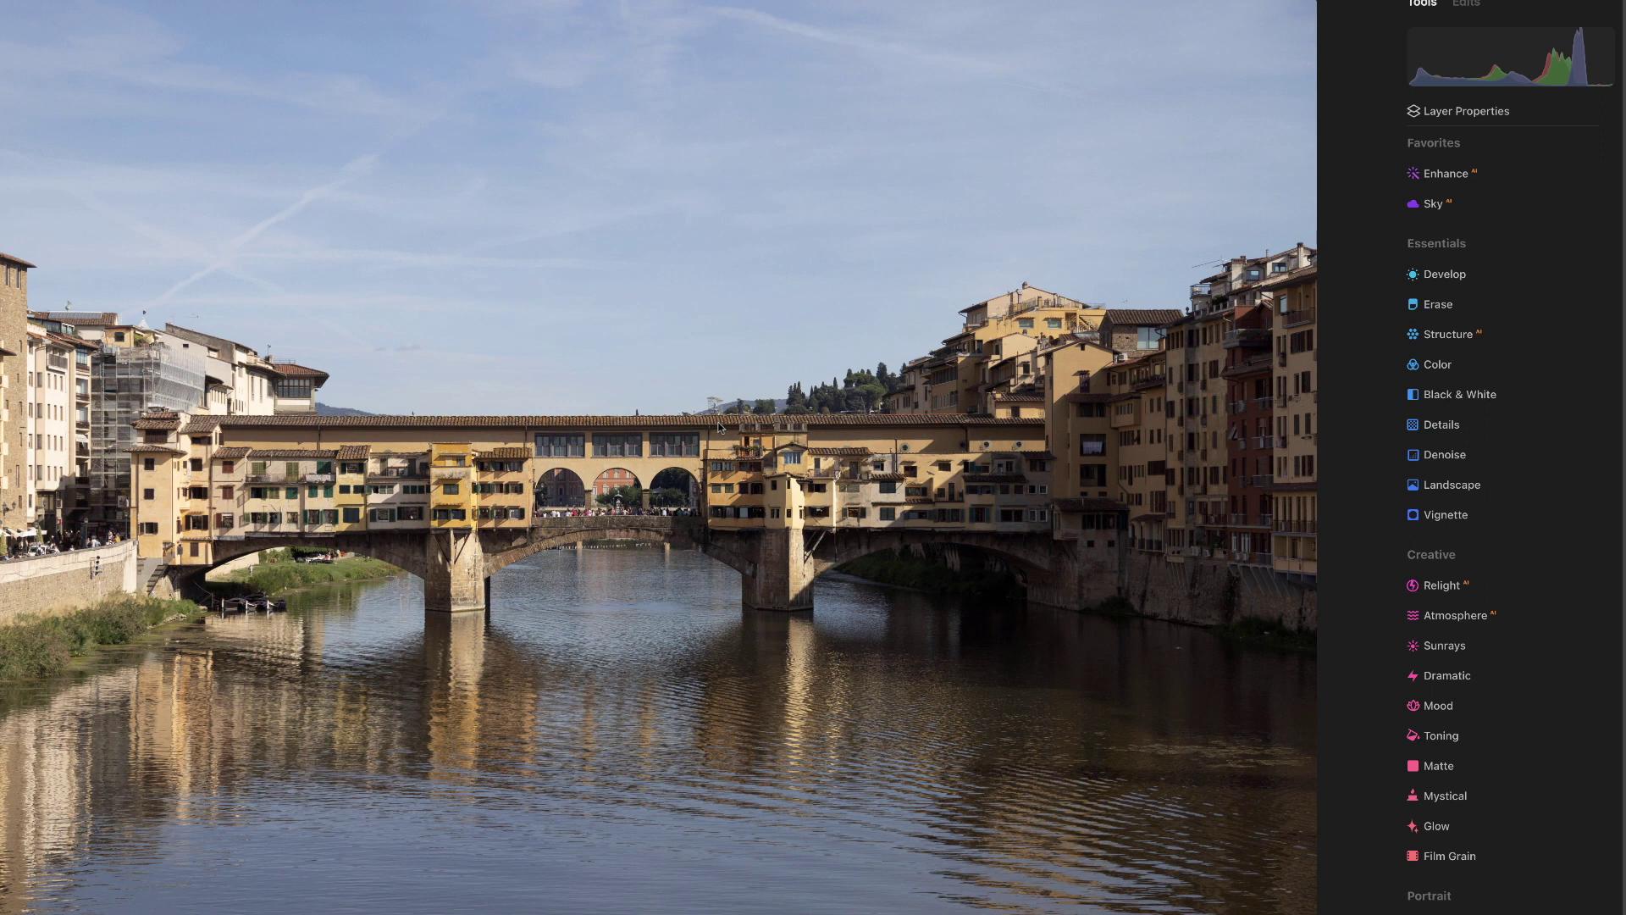
Open Sky AI, look through all skies, and replace the sky with the first blue sky with white clouds
left_click(1436, 205)
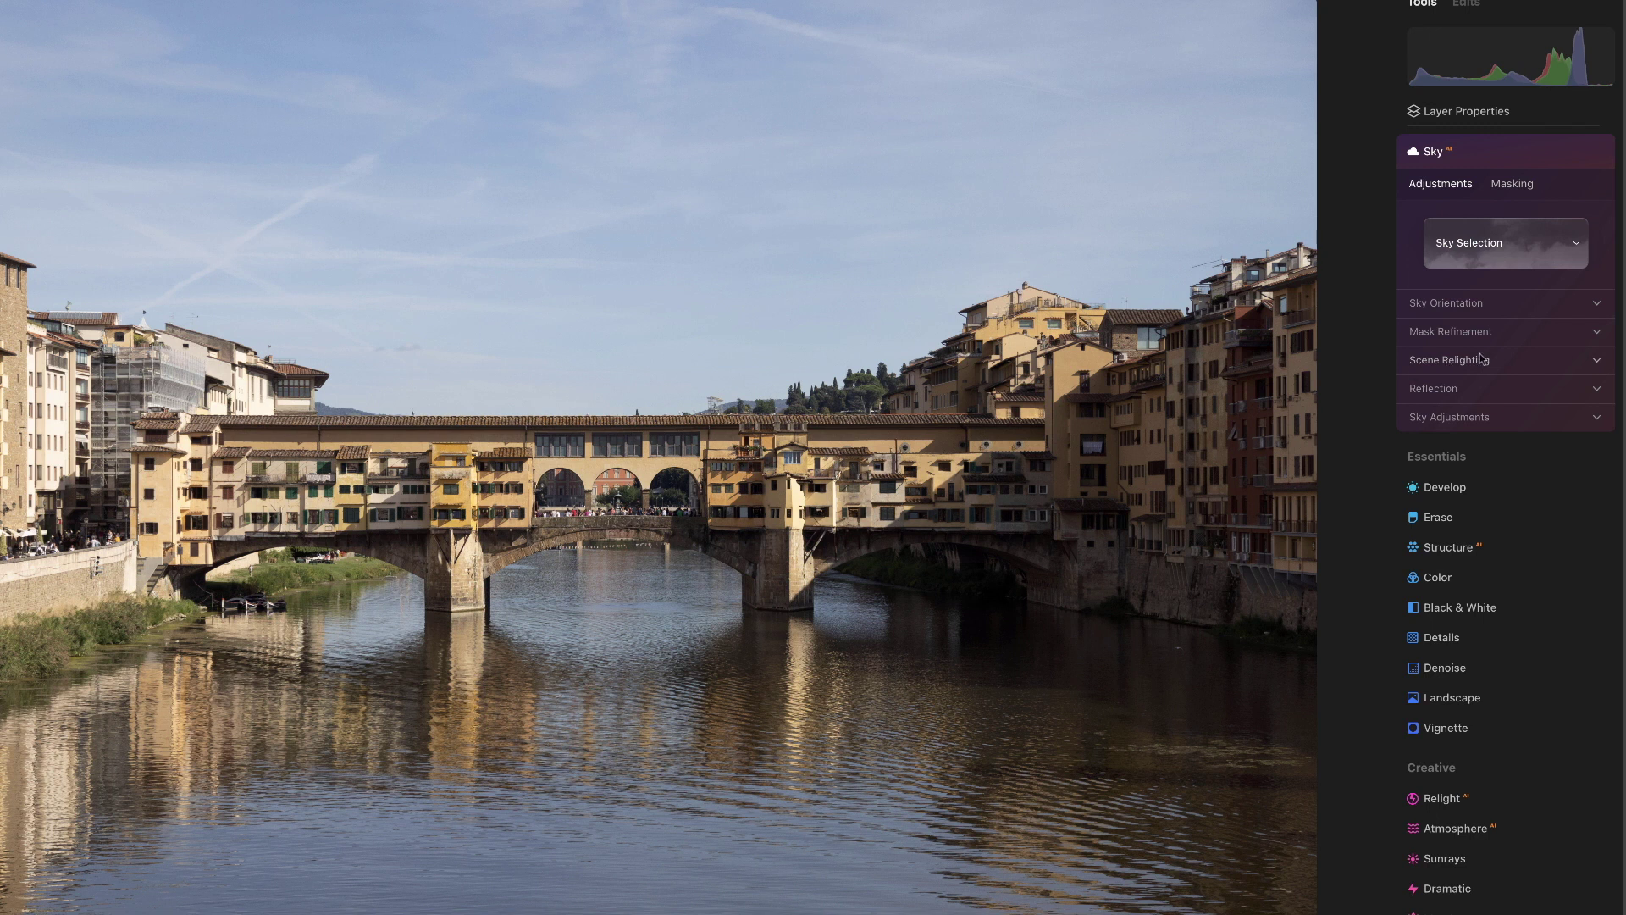
left_click(1577, 246)
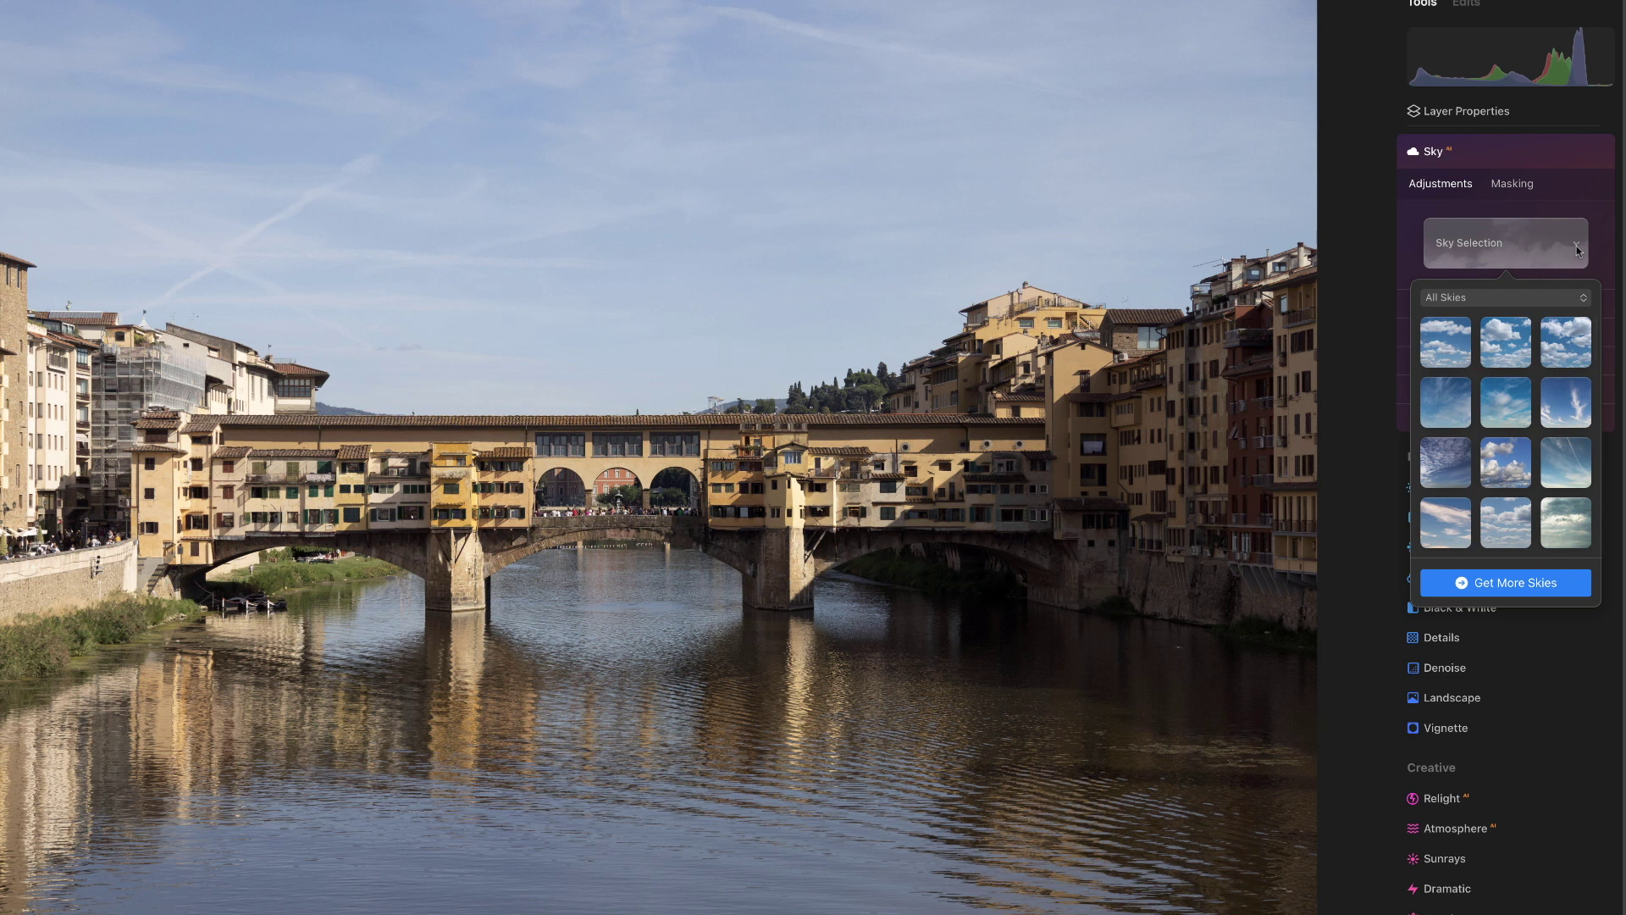
scroll(1507, 487, "down", 3)
scroll(1506, 487, "down", 5)
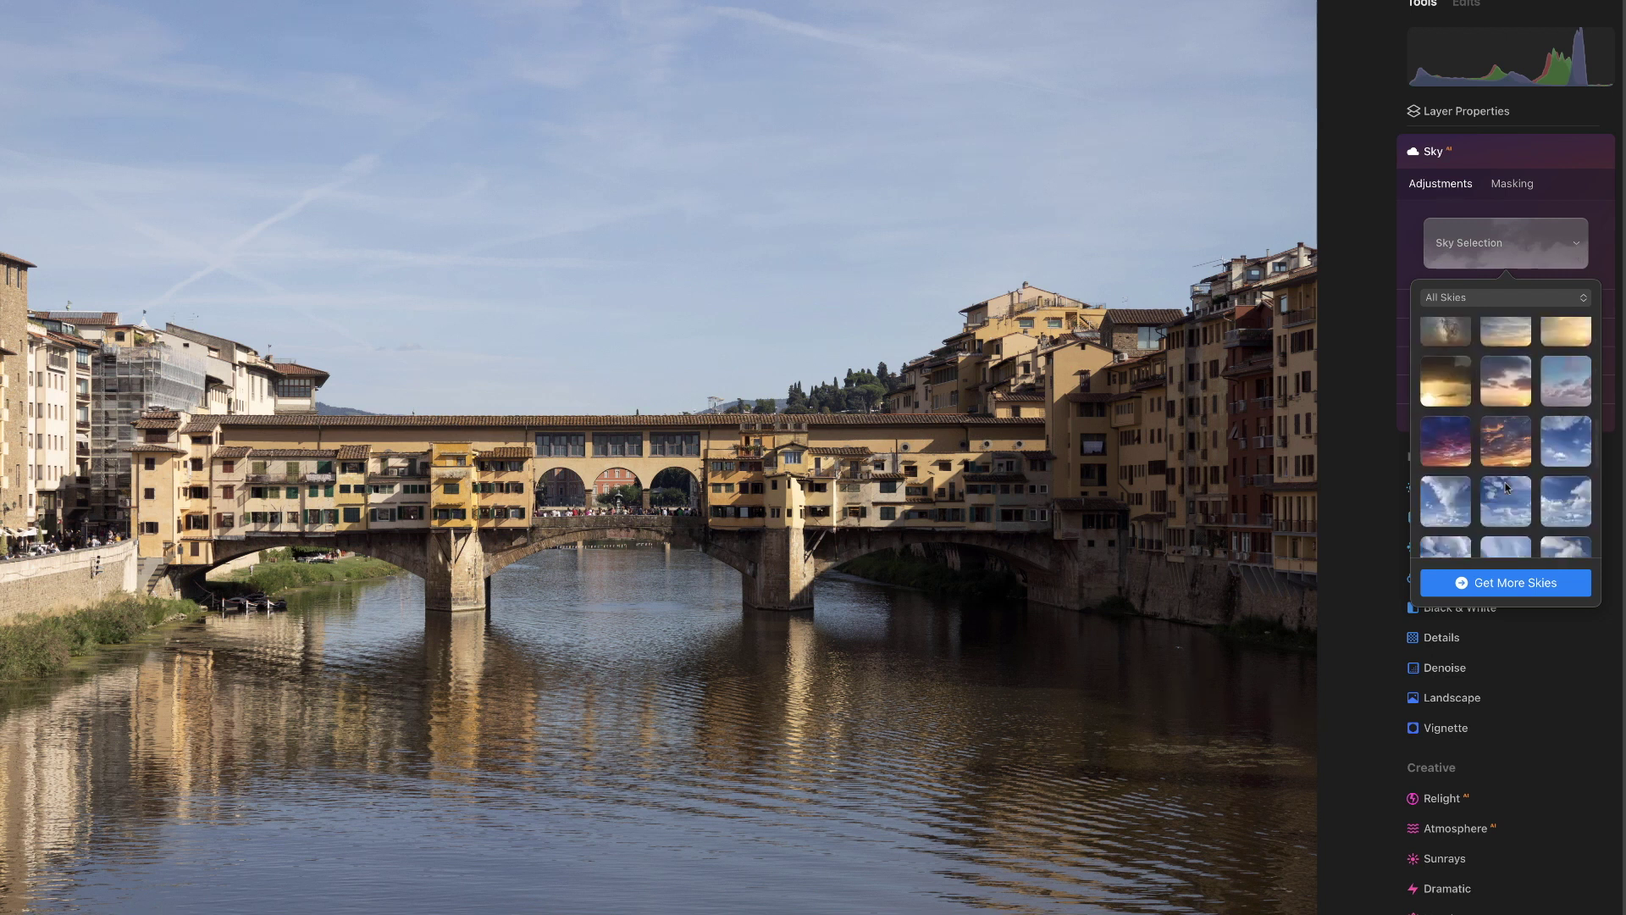
scroll(1506, 487, "up", 2)
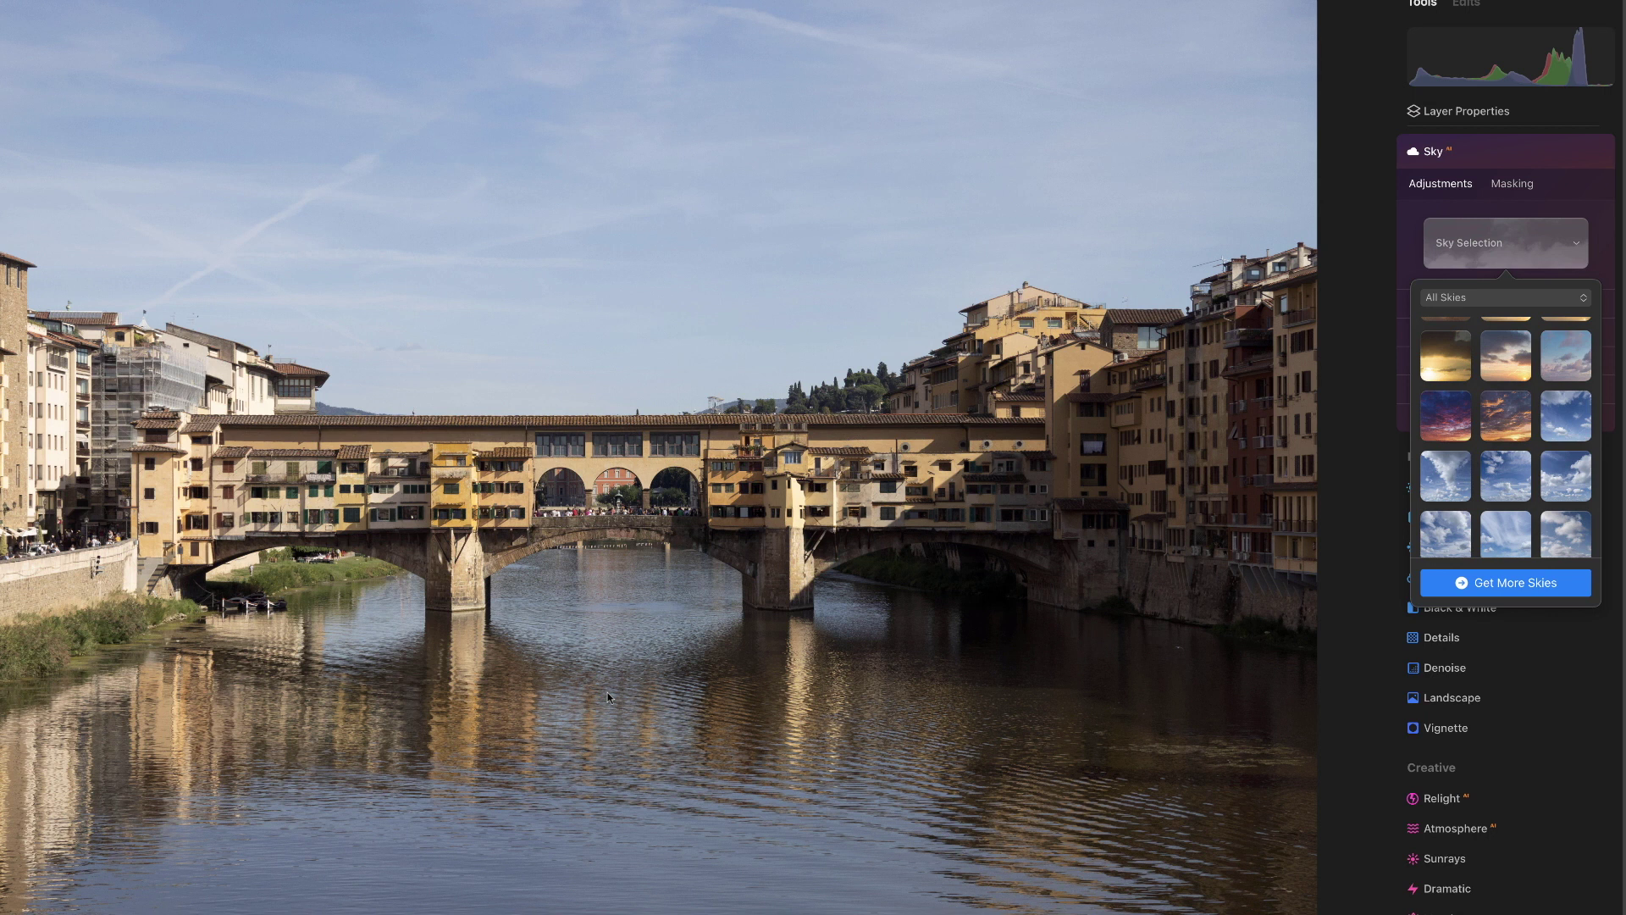
scroll(1474, 532, "down", 3)
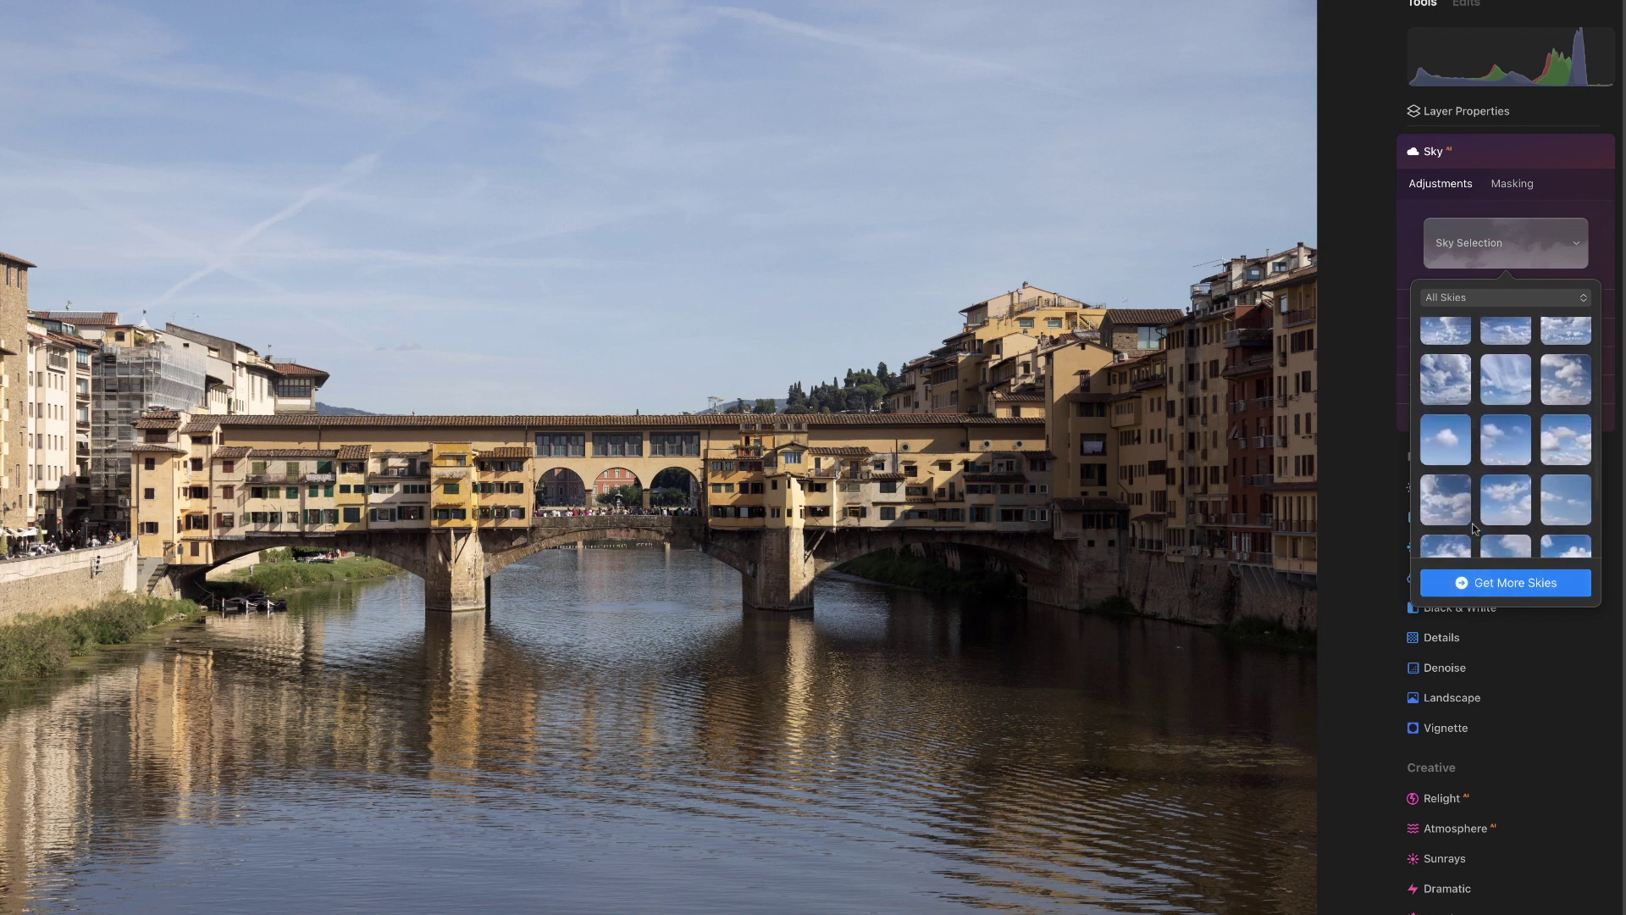
scroll(1473, 529, "down", 10)
scroll(1474, 529, "up", 10)
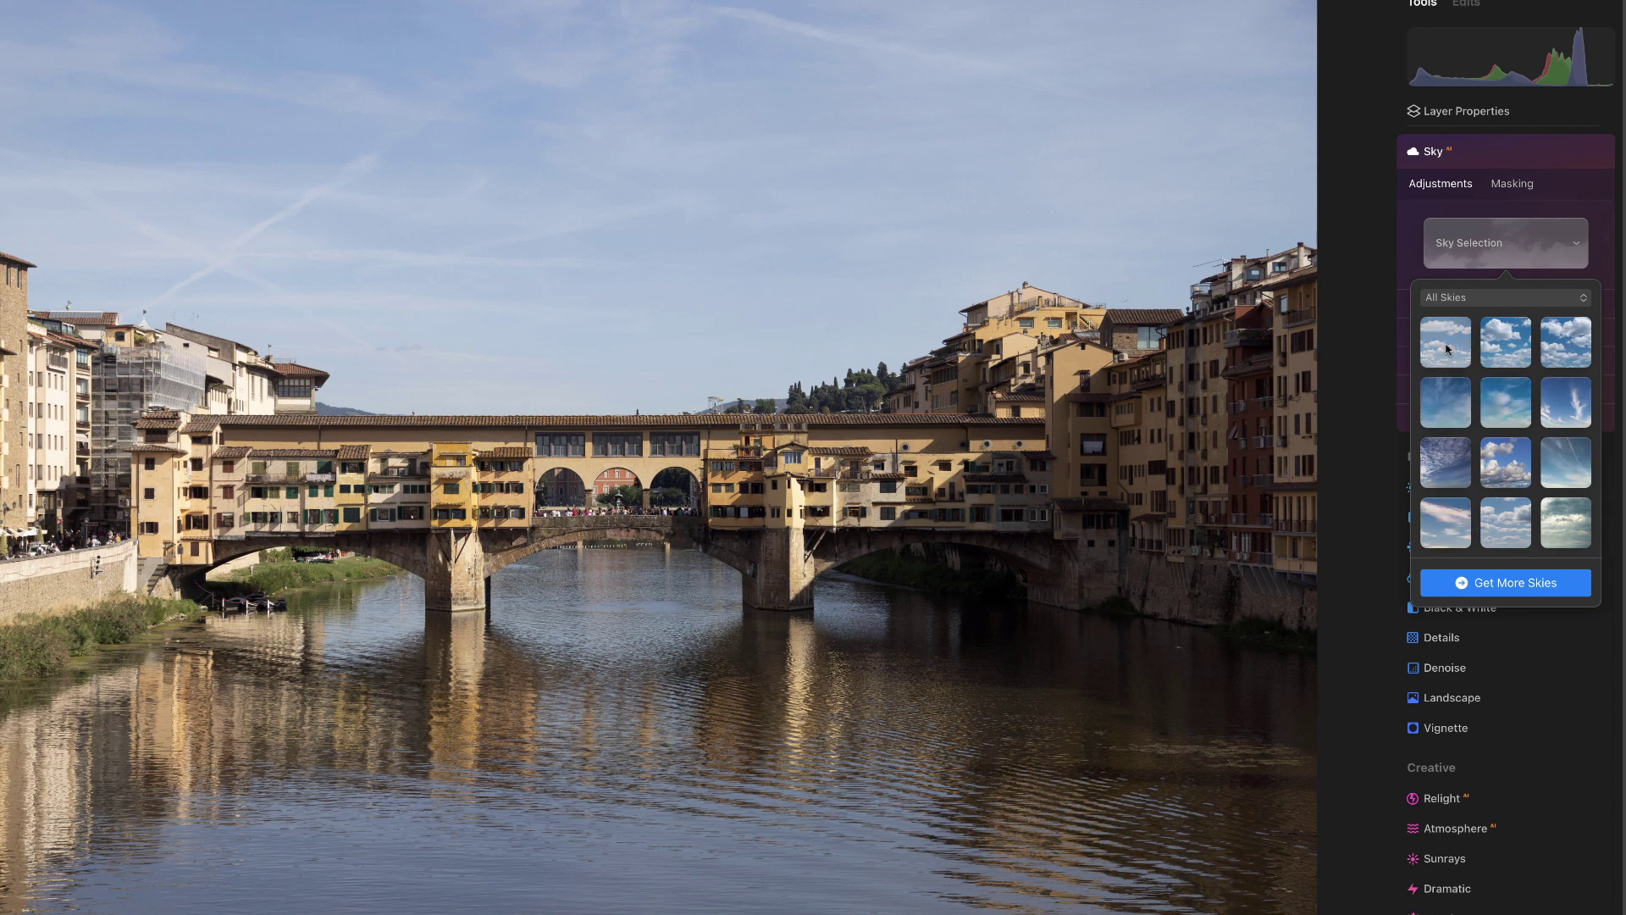
left_click(1447, 348)
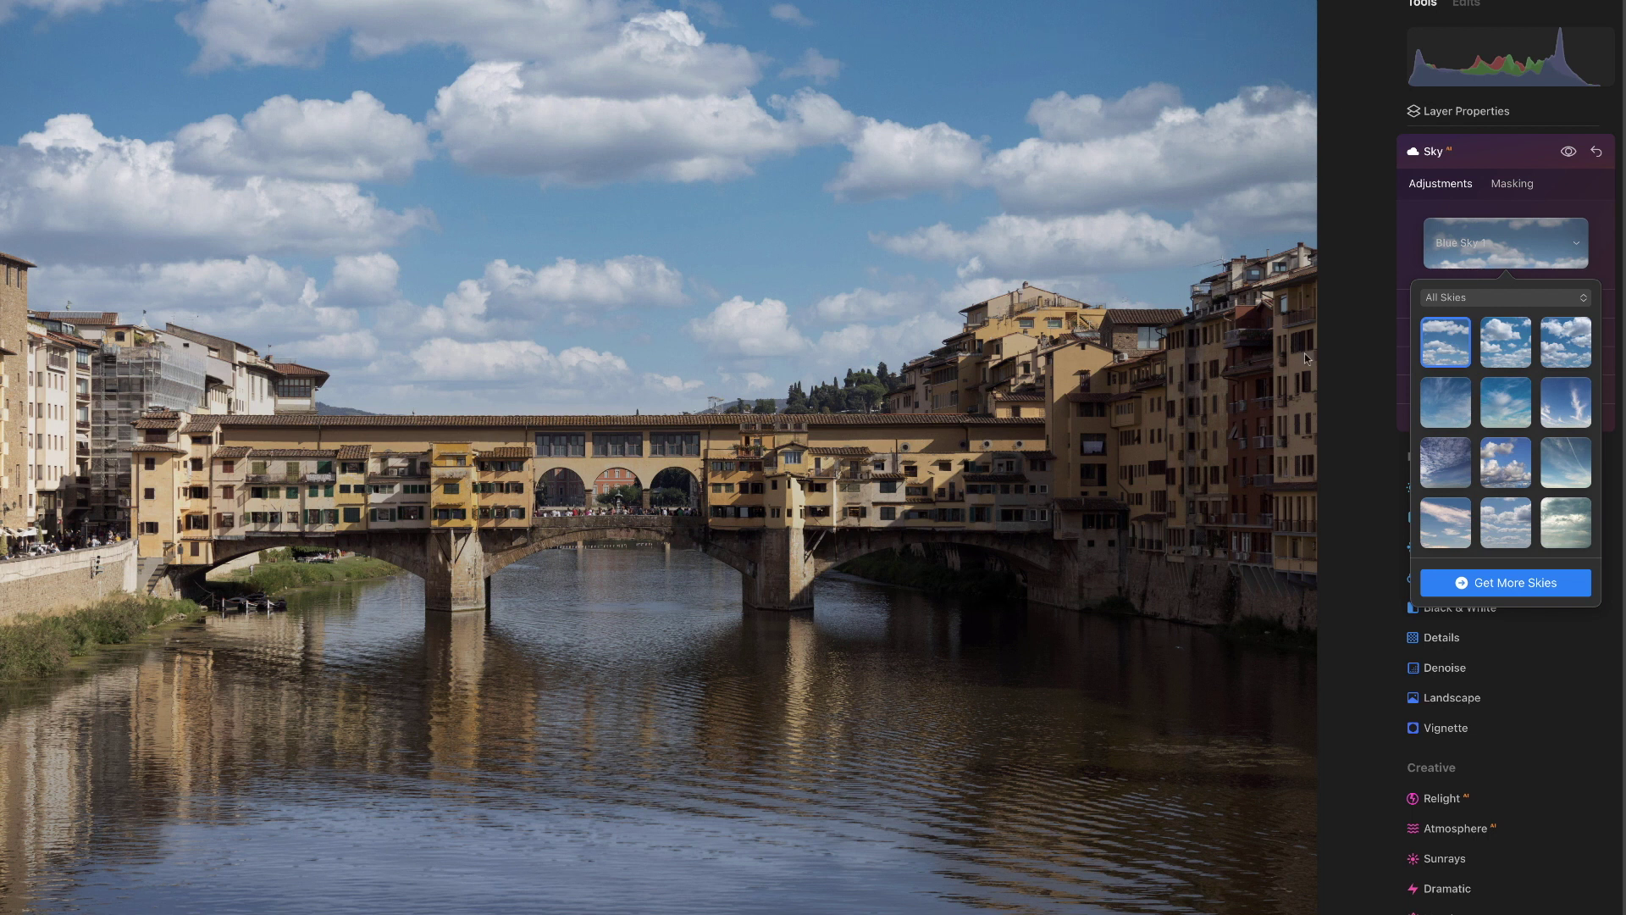
Try the grey-green overcast sky with light rays, and replace it with Dramatic Sunset 3
left_click(1565, 521)
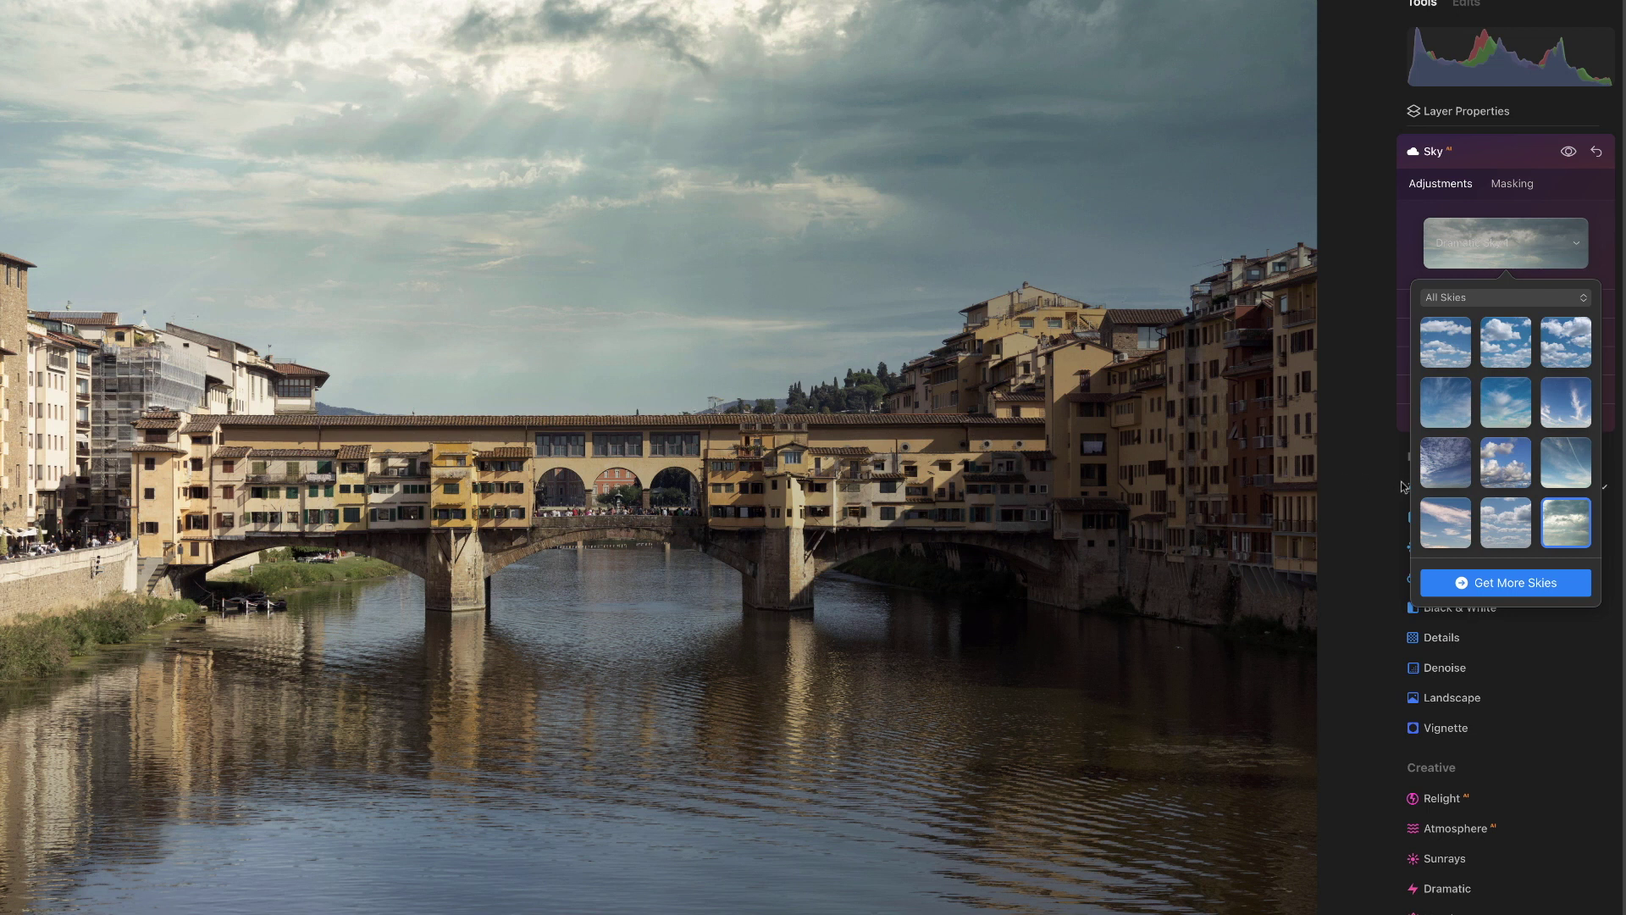
scroll(1546, 500, "down", 5)
scroll(1546, 499, "down", 3)
scroll(1546, 499, "up", 1)
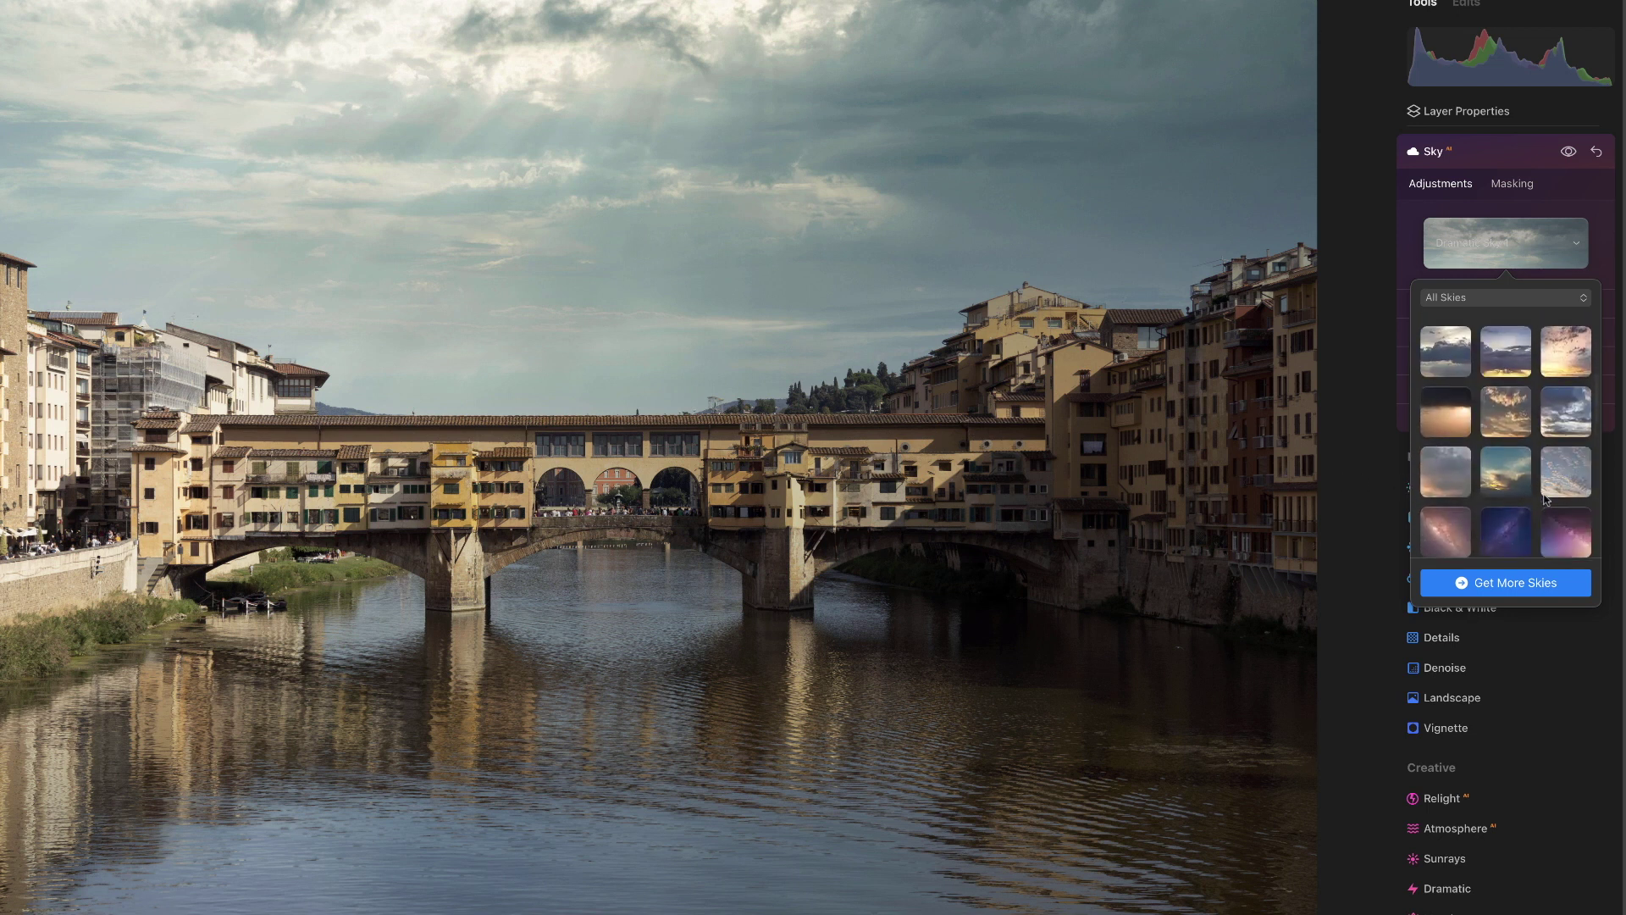
scroll(1545, 500, "down", 2)
scroll(1546, 499, "up", 2)
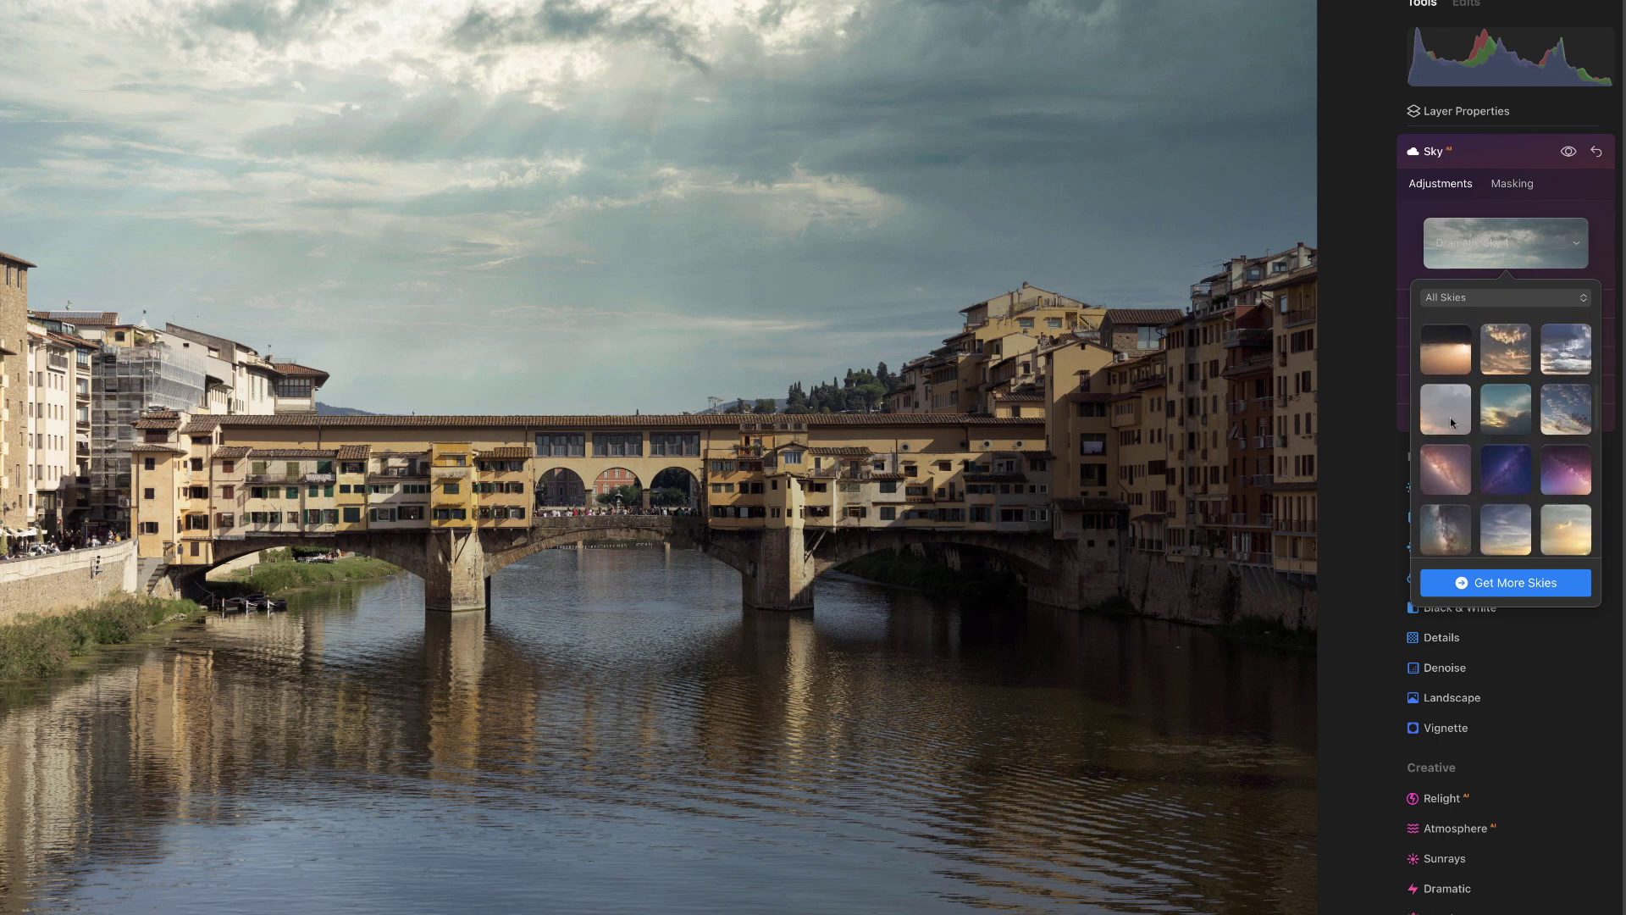
left_click(1507, 349)
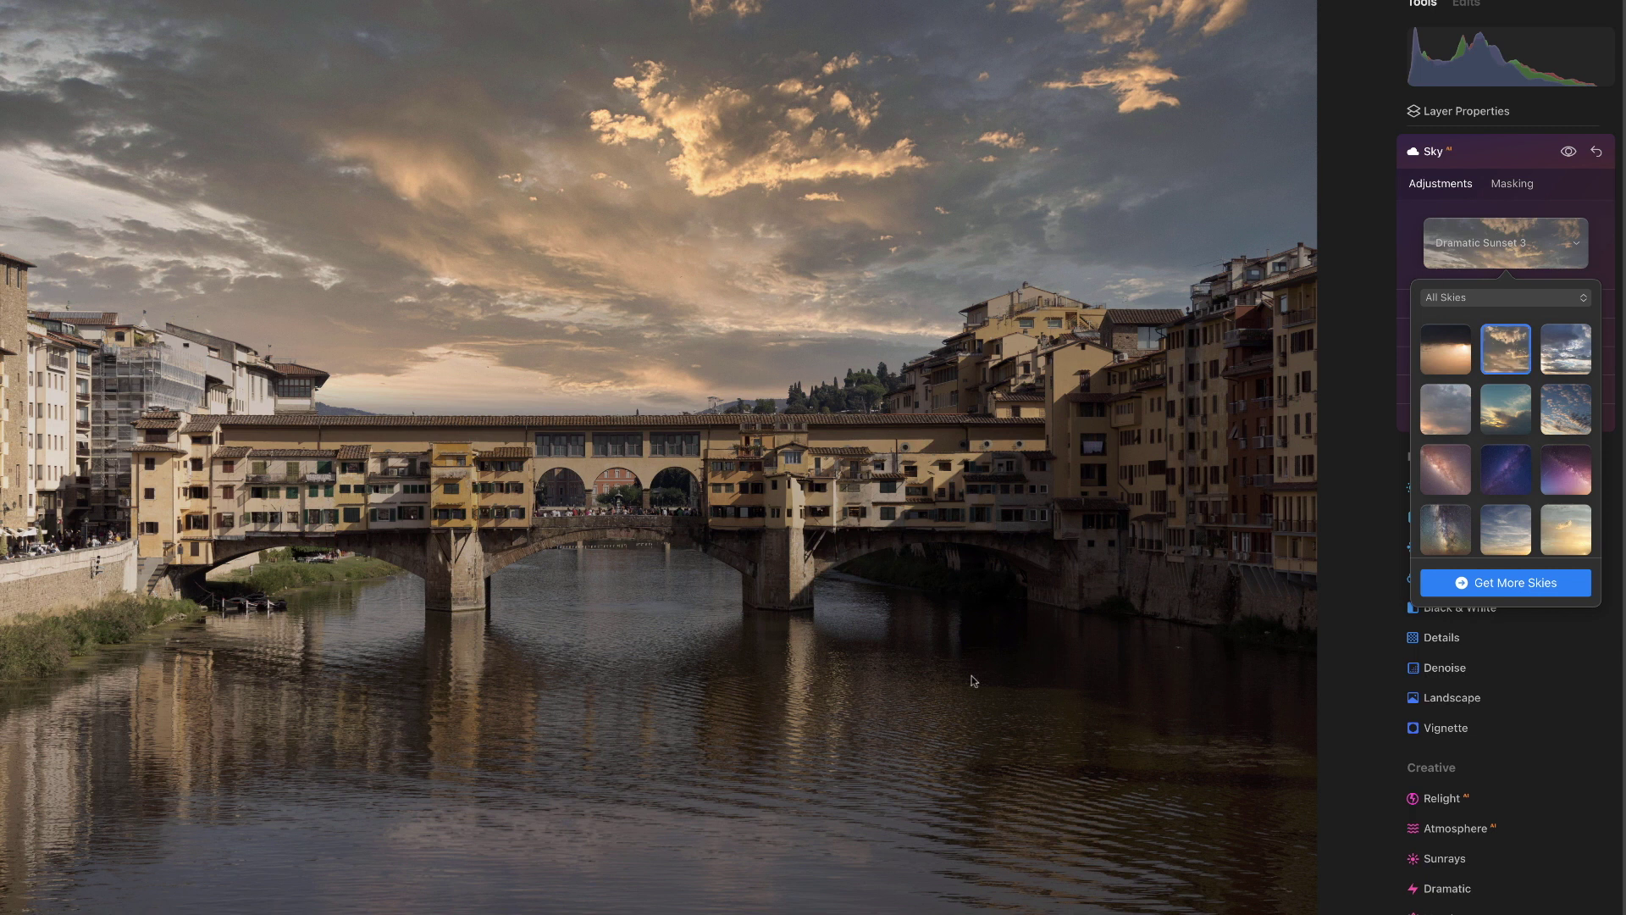
Try a blue sky with flat clouds, Dramatic Sky 6, the pink and yellow sunset, Dramatic Sky 5 and Dramatic Sky 4 on the photo
scroll(1494, 409, "up", 5)
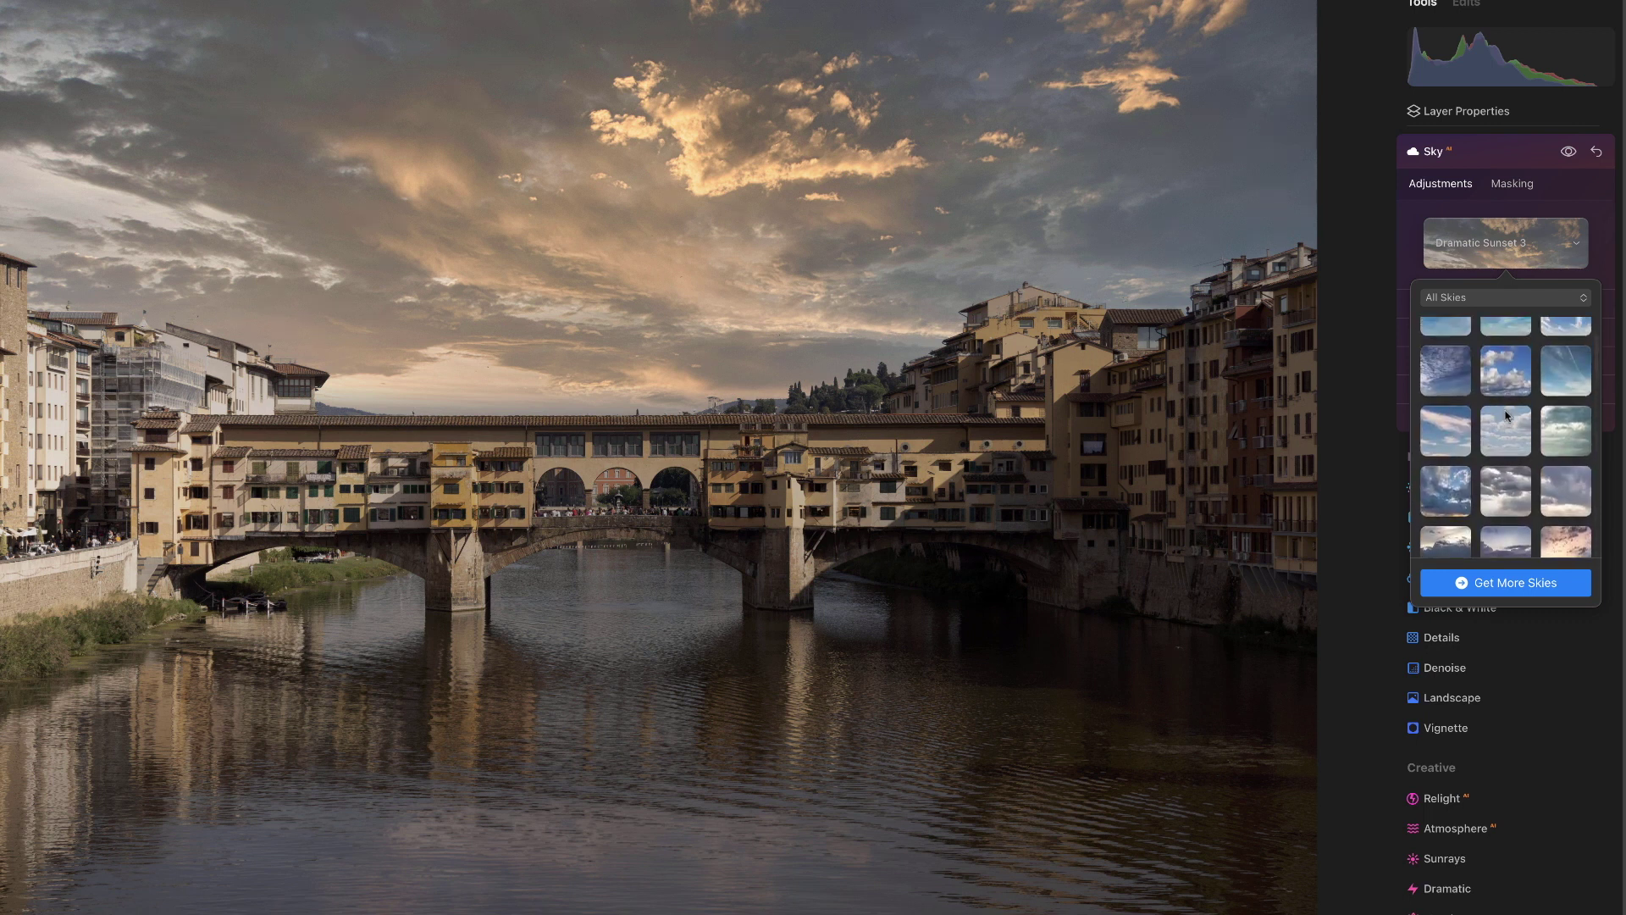
scroll(1500, 403, "up", 2)
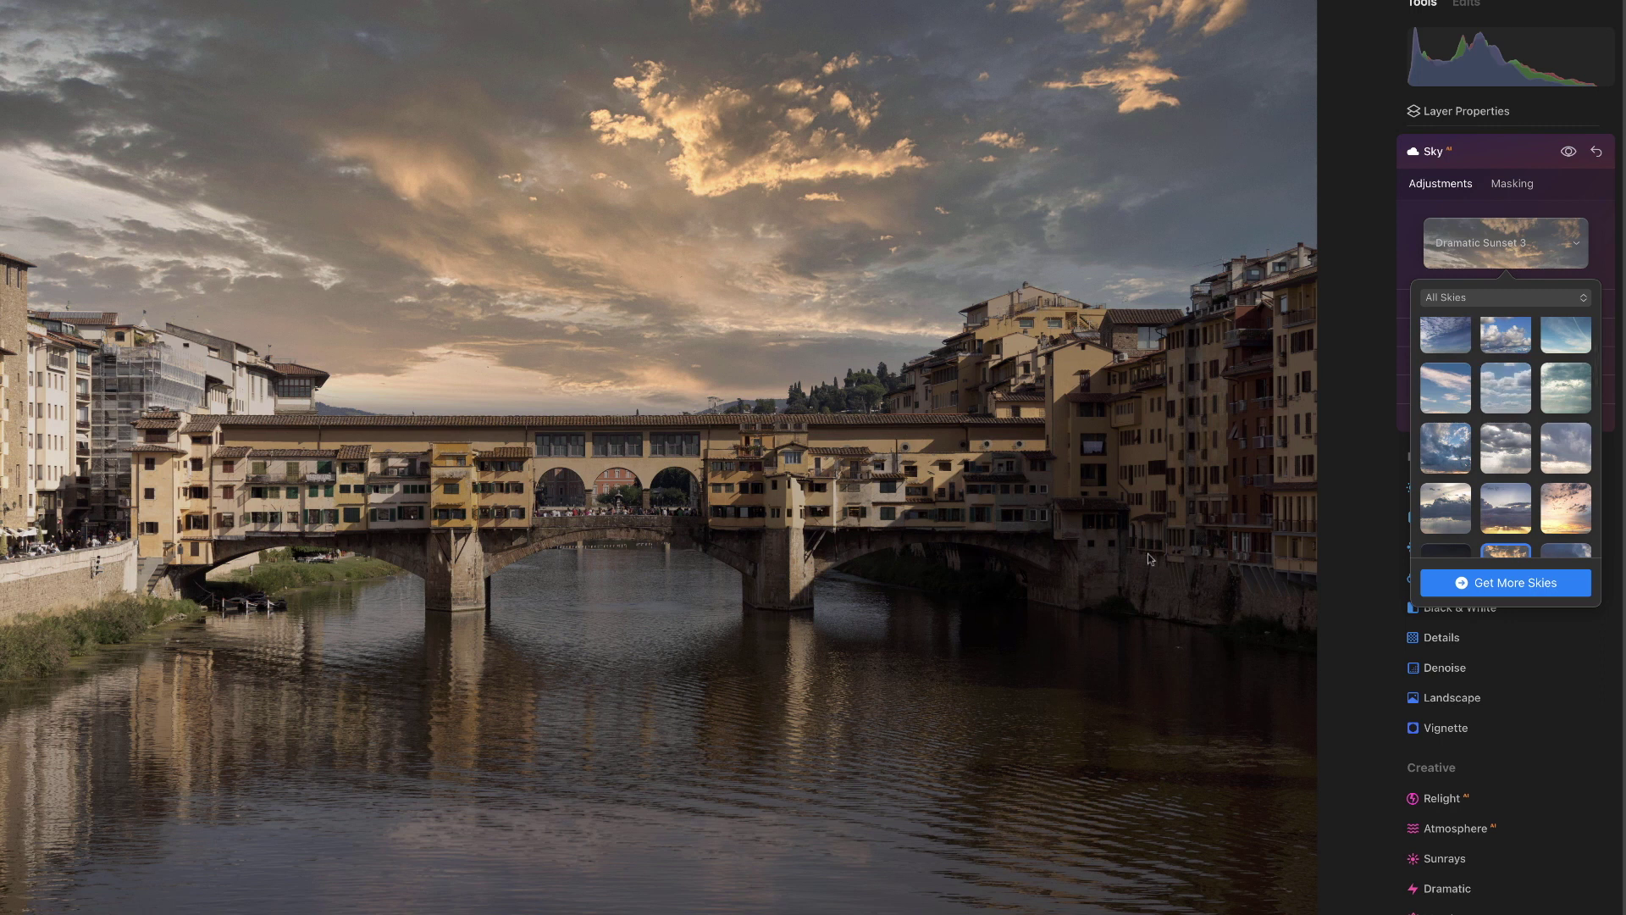
left_click(1502, 400)
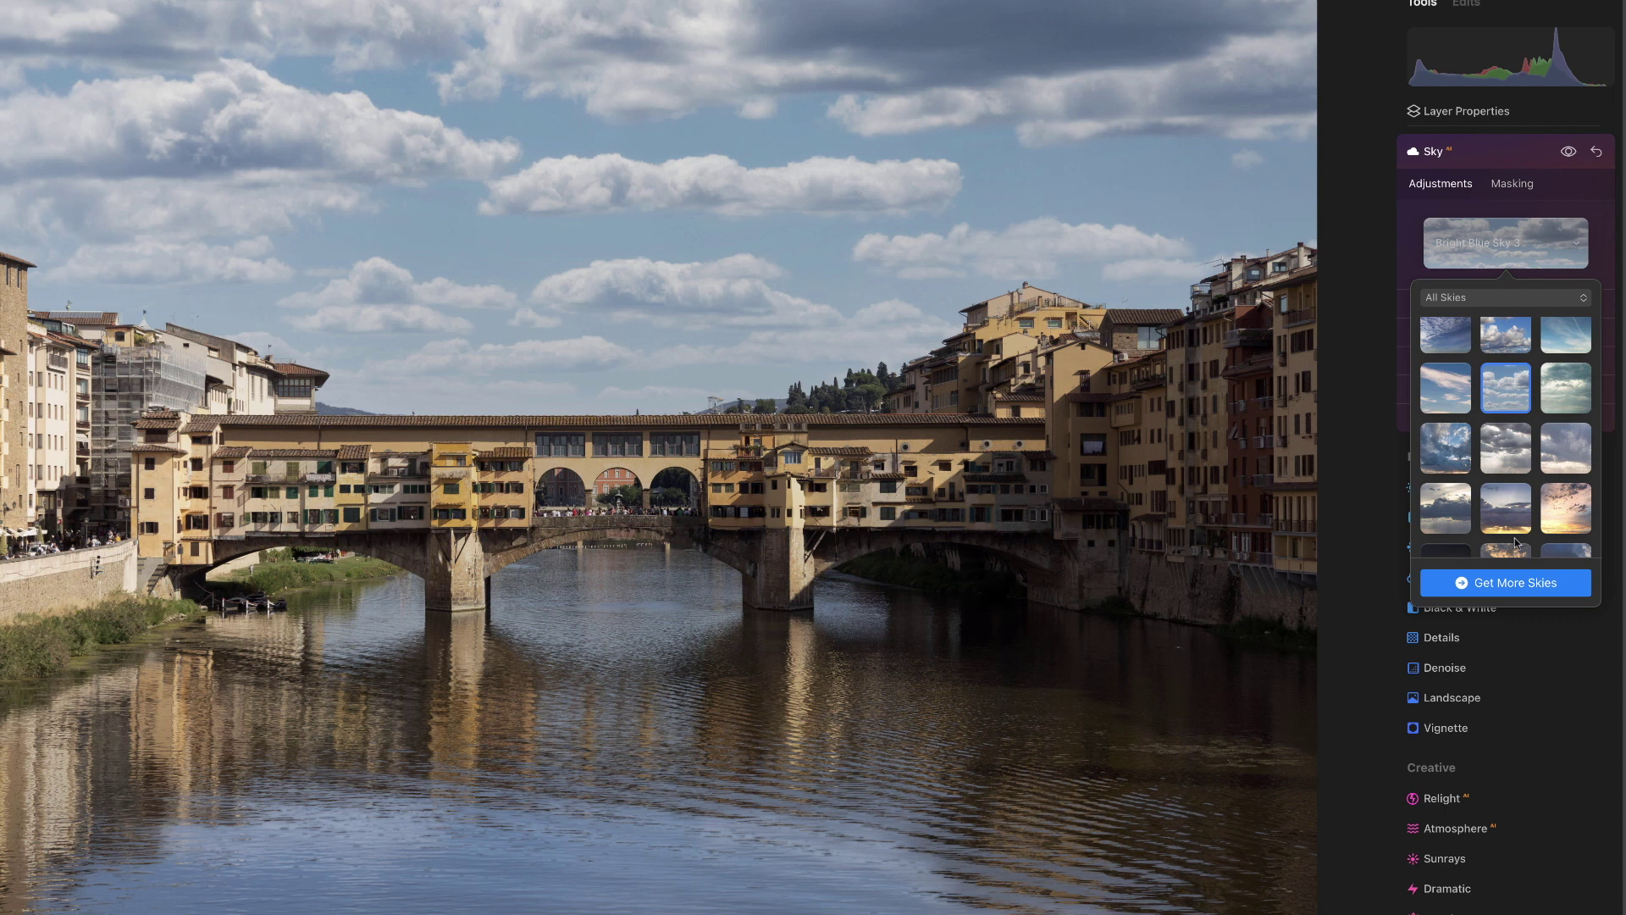
left_click(1505, 512)
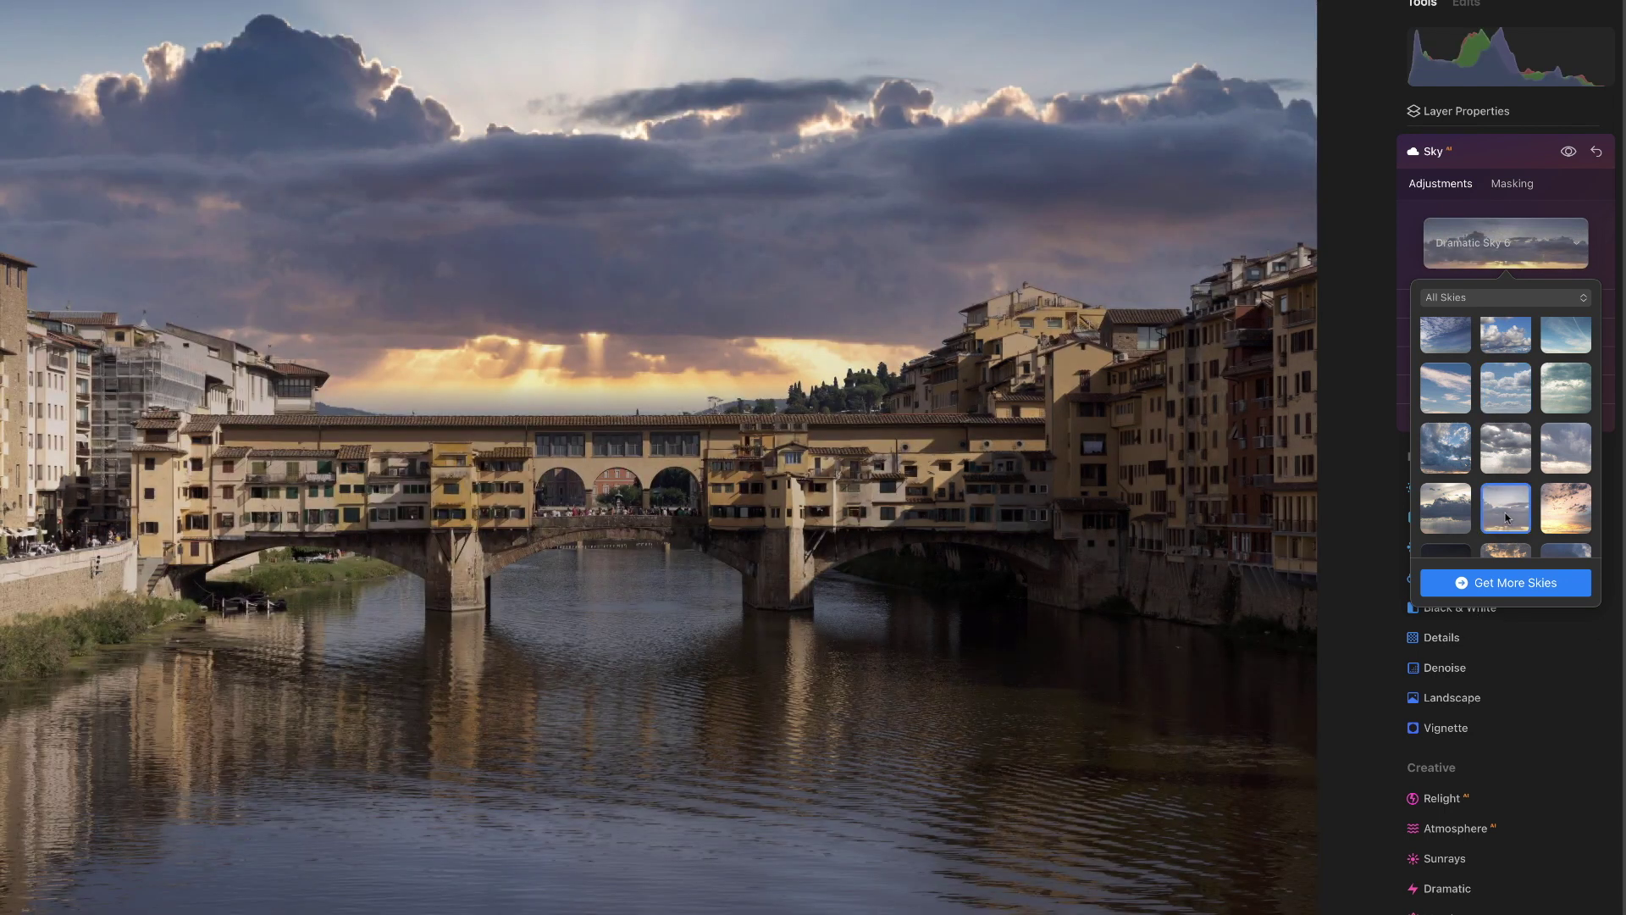
left_click(1566, 516)
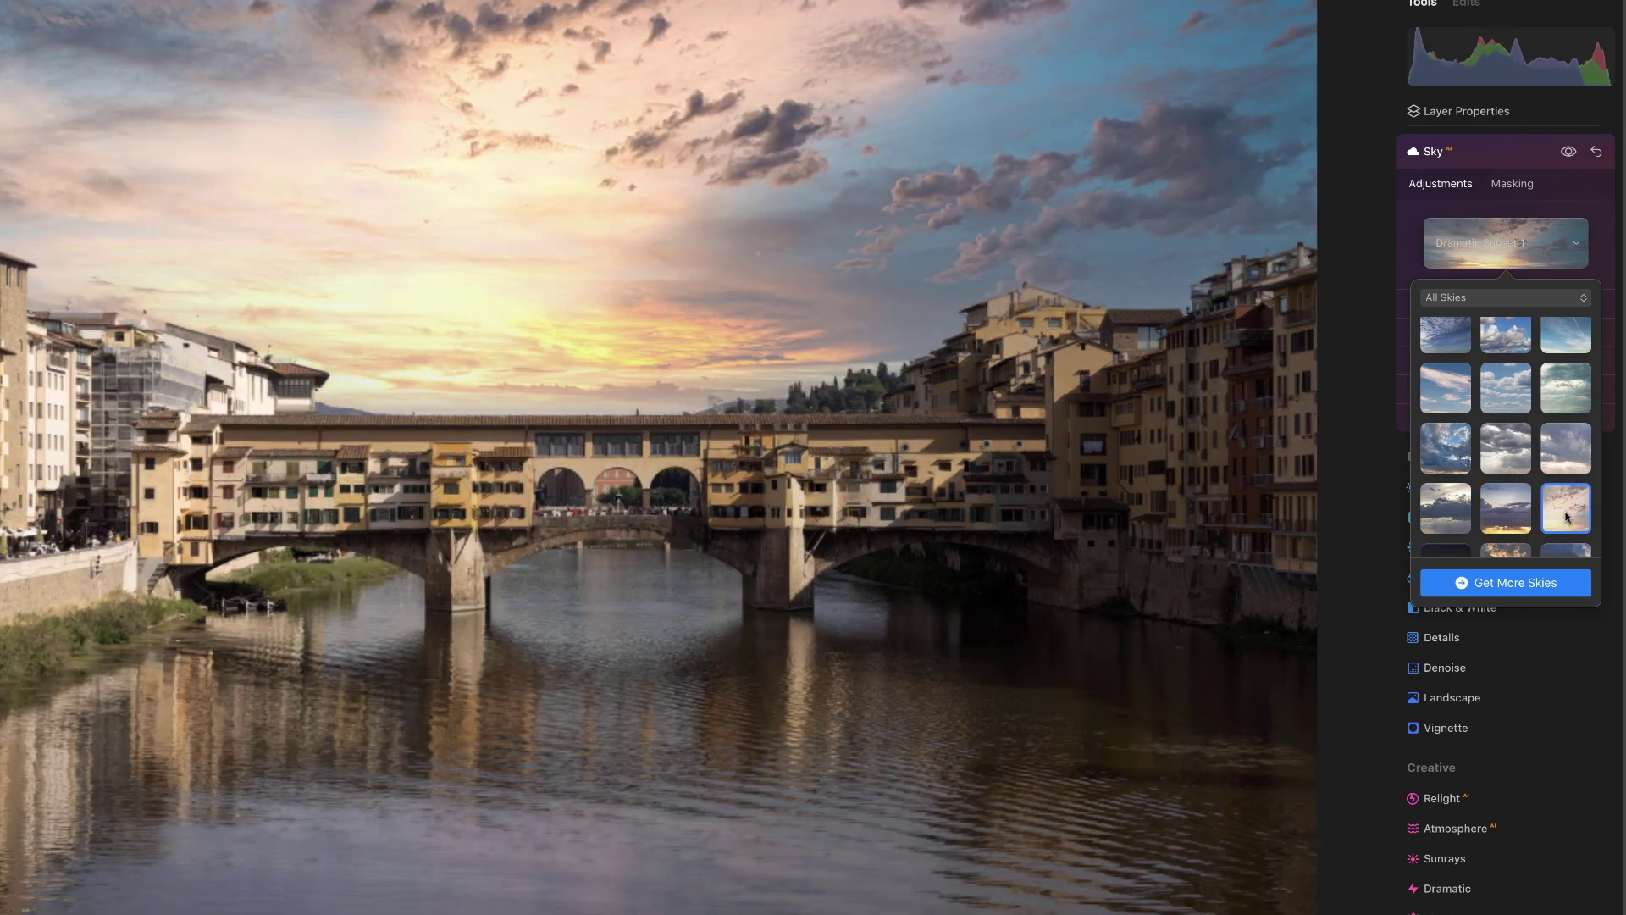
left_click(1446, 509)
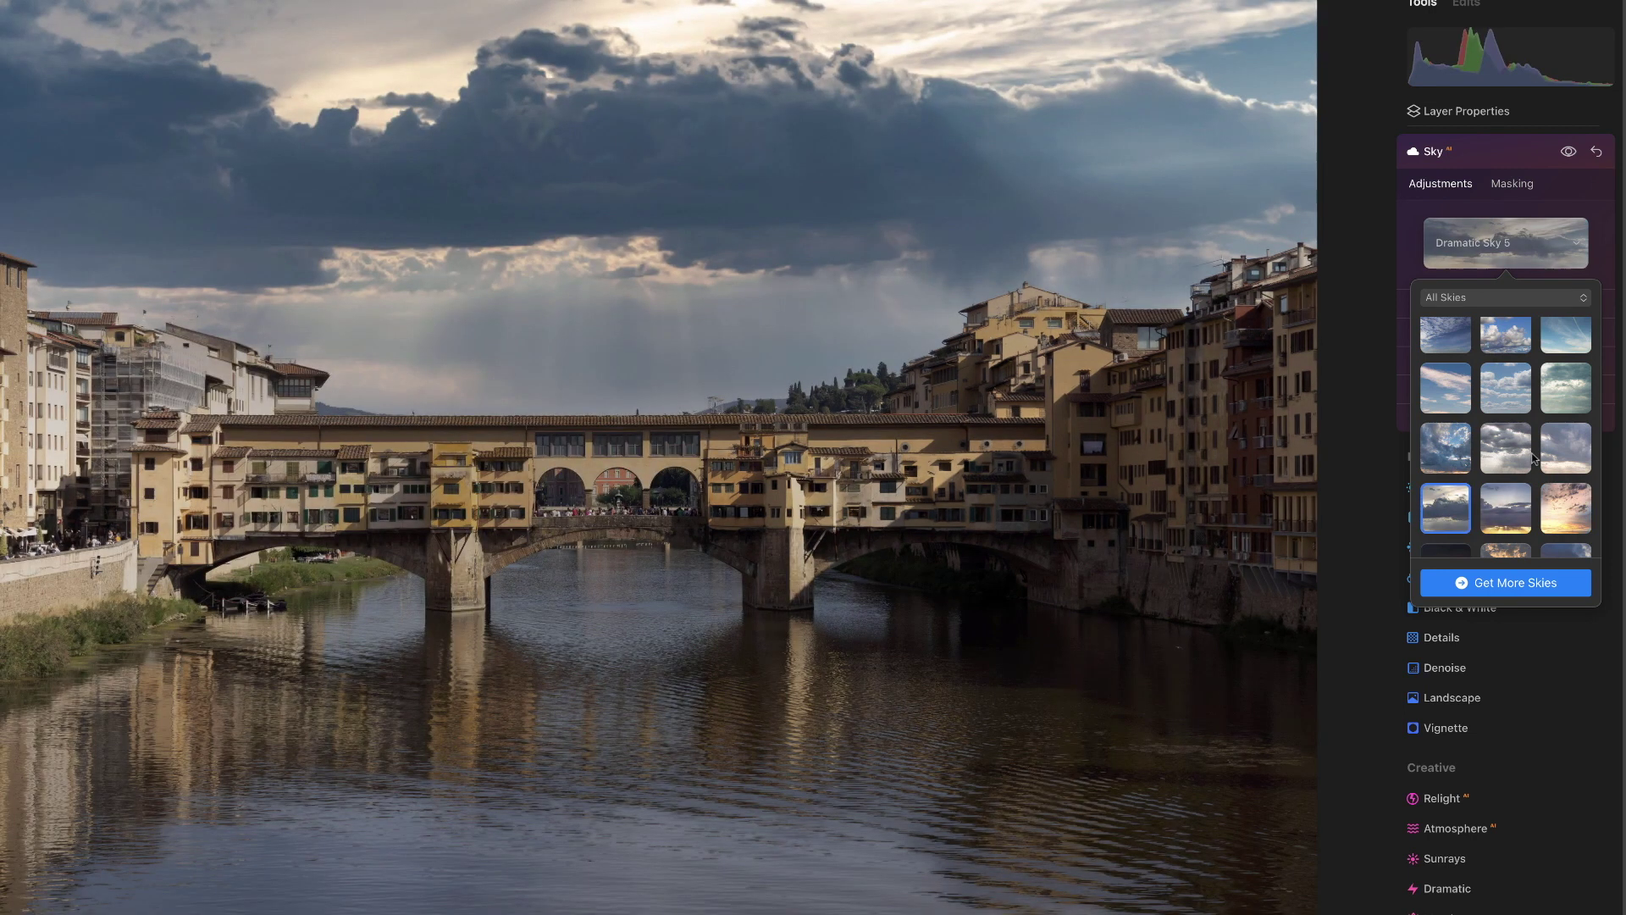
left_click(1563, 446)
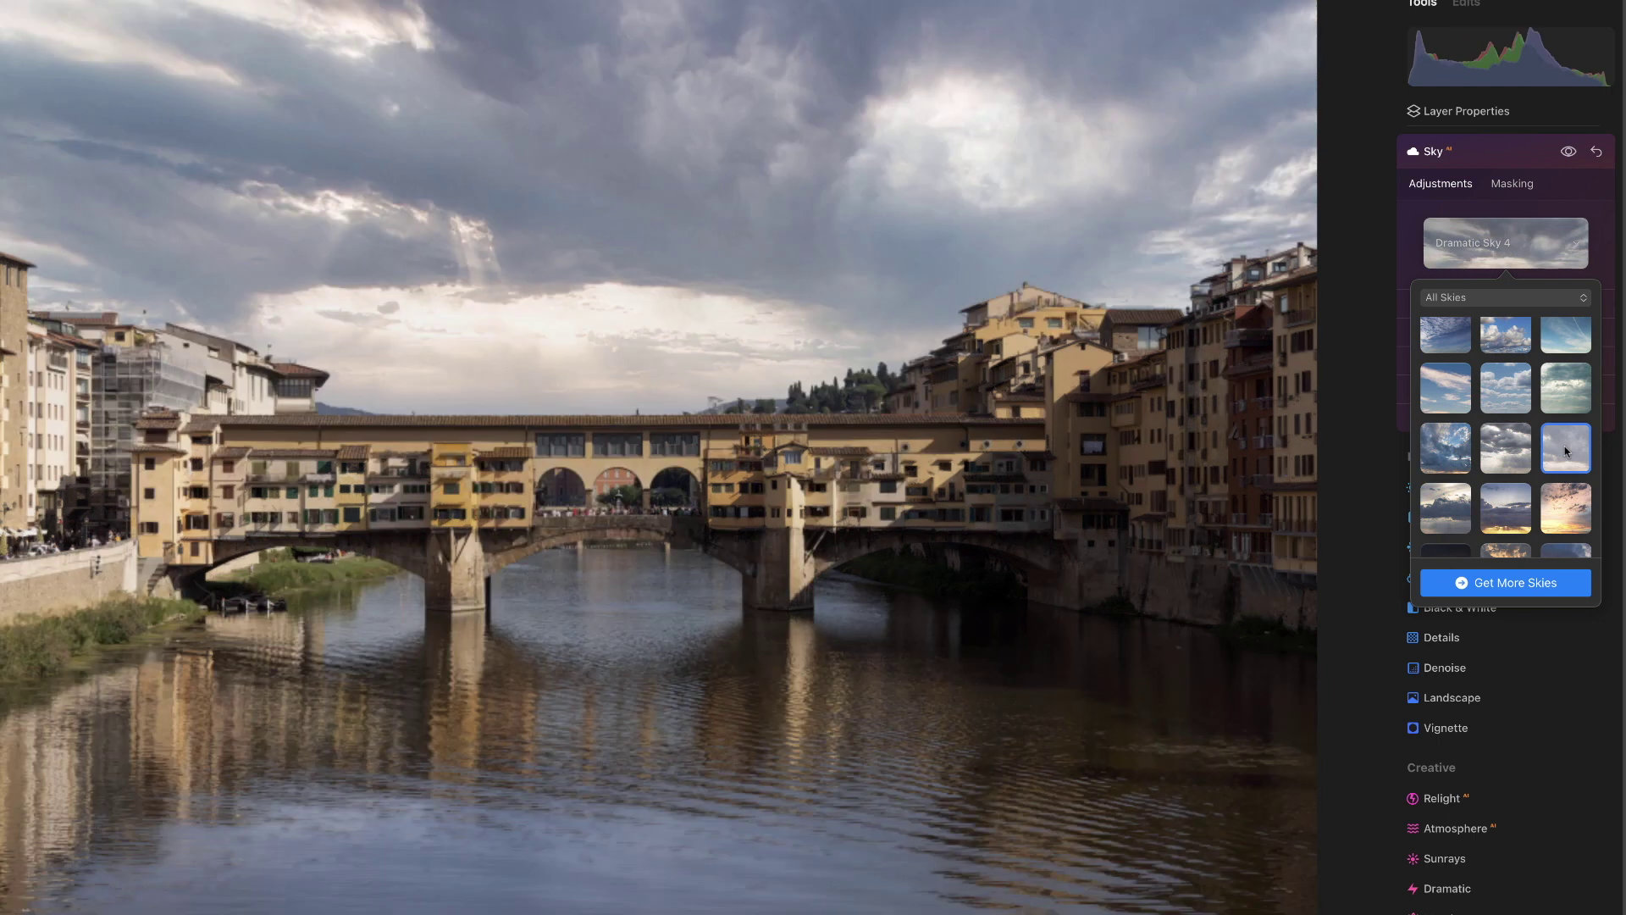
Try the grey-green overcast sky with light rays, and replace it with BlueSky-2
left_click(1565, 404)
scroll(1564, 470, "down", 4)
scroll(1563, 472, "down", 5)
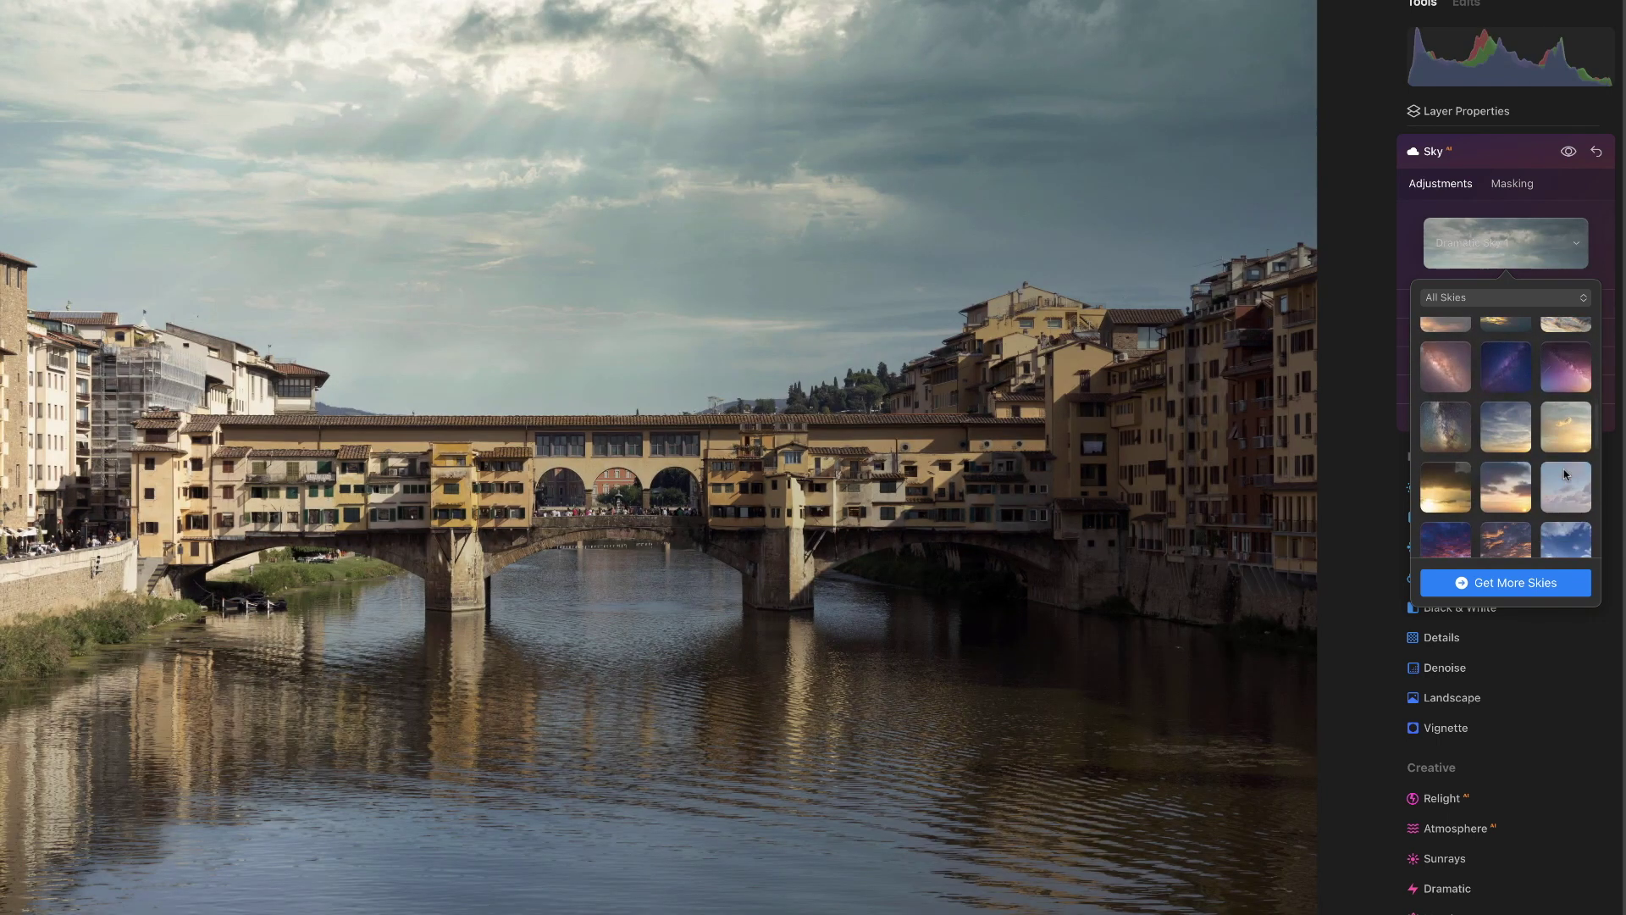
scroll(1565, 474, "down", 2)
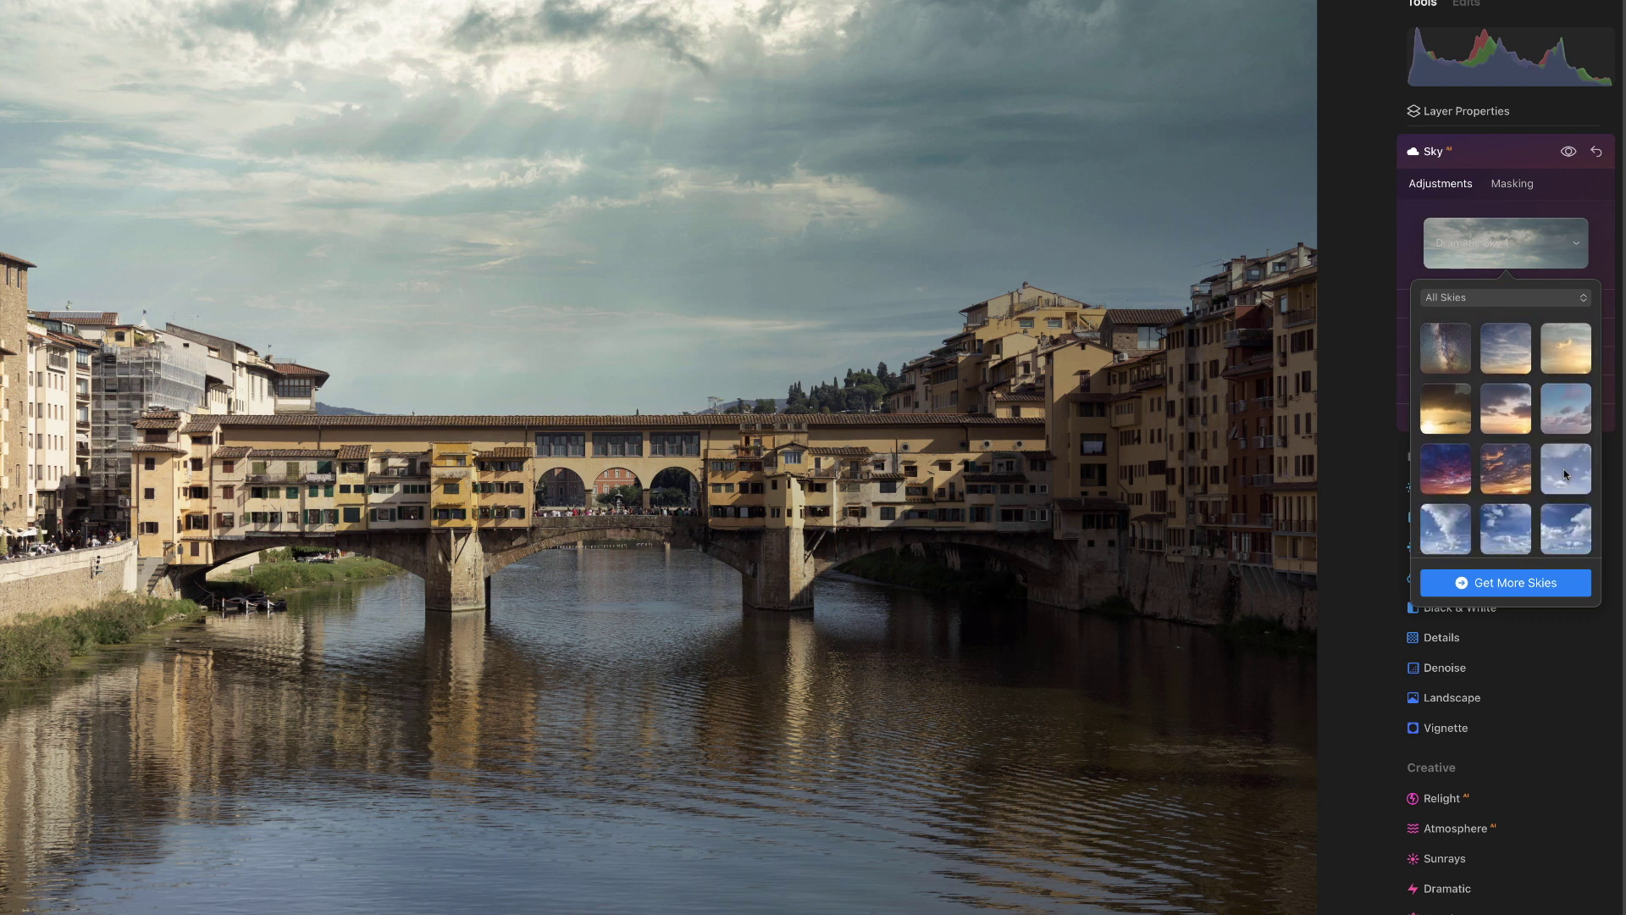
left_click(1458, 542)
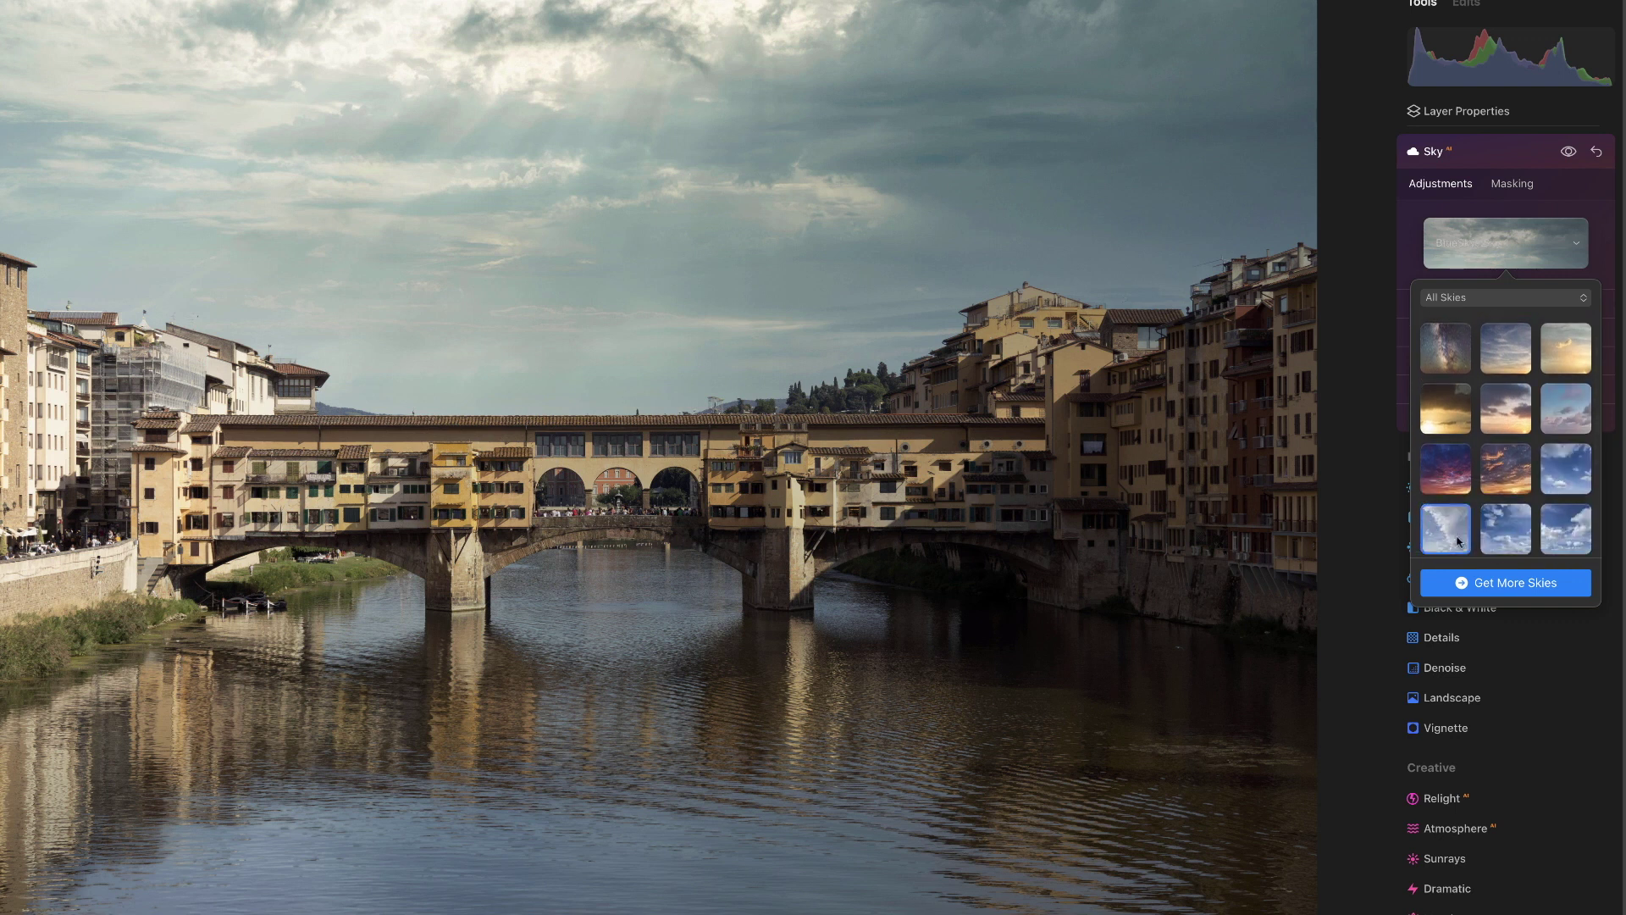
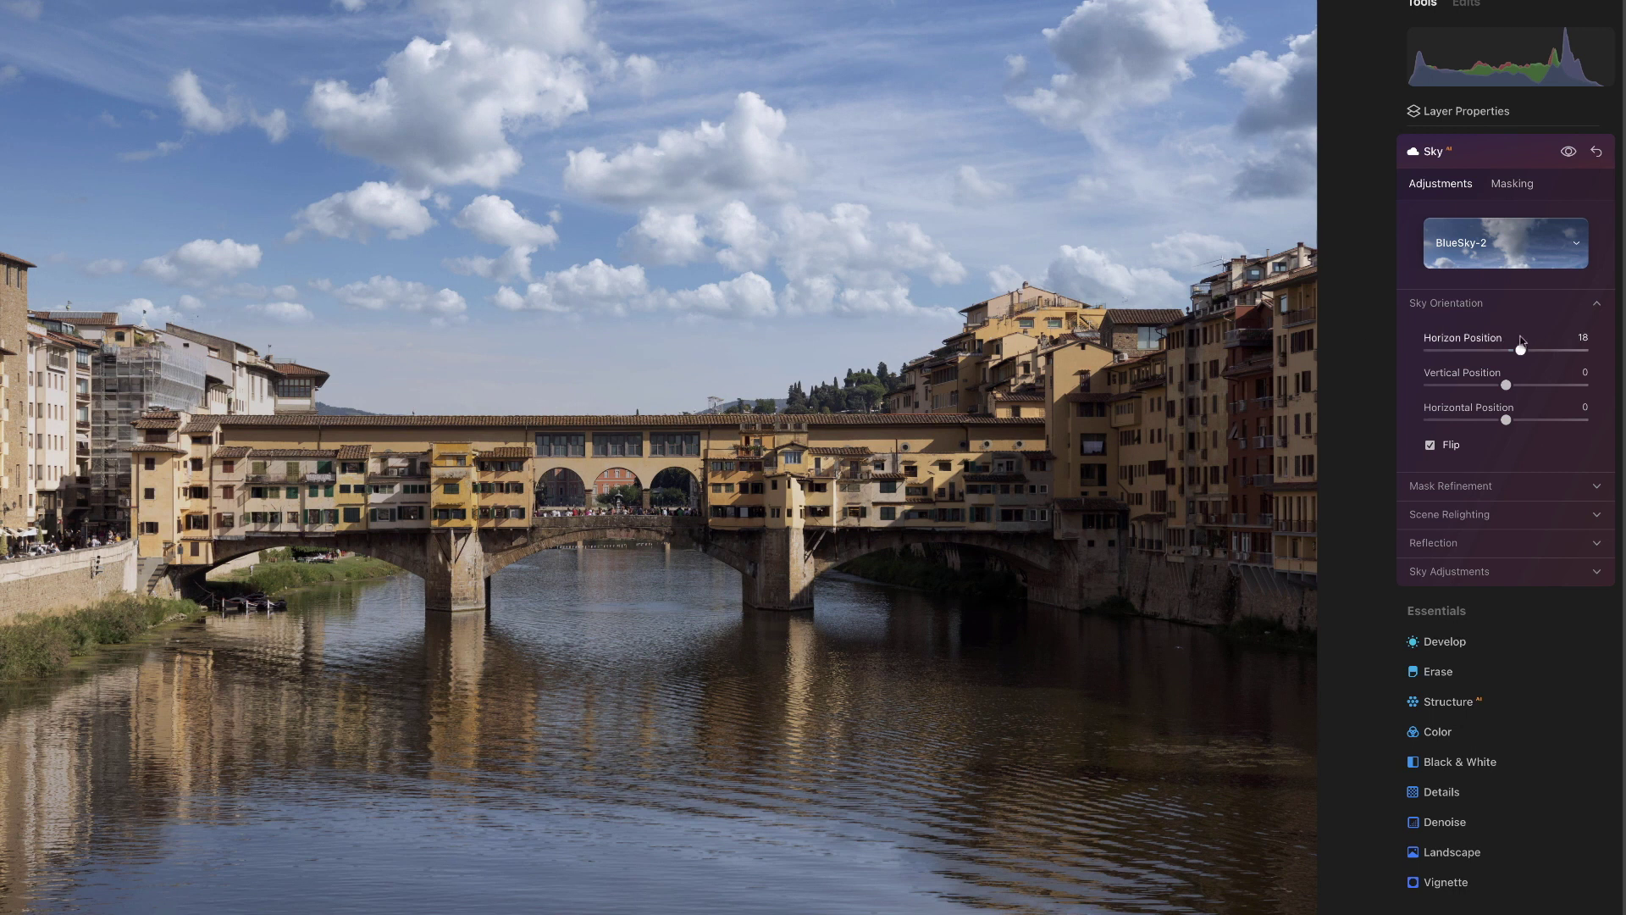
Set the BlueSky-2 sky's Horizon Position to -4 and Horizontal Position to -9
left_click_drag(1522, 350, 1504, 353)
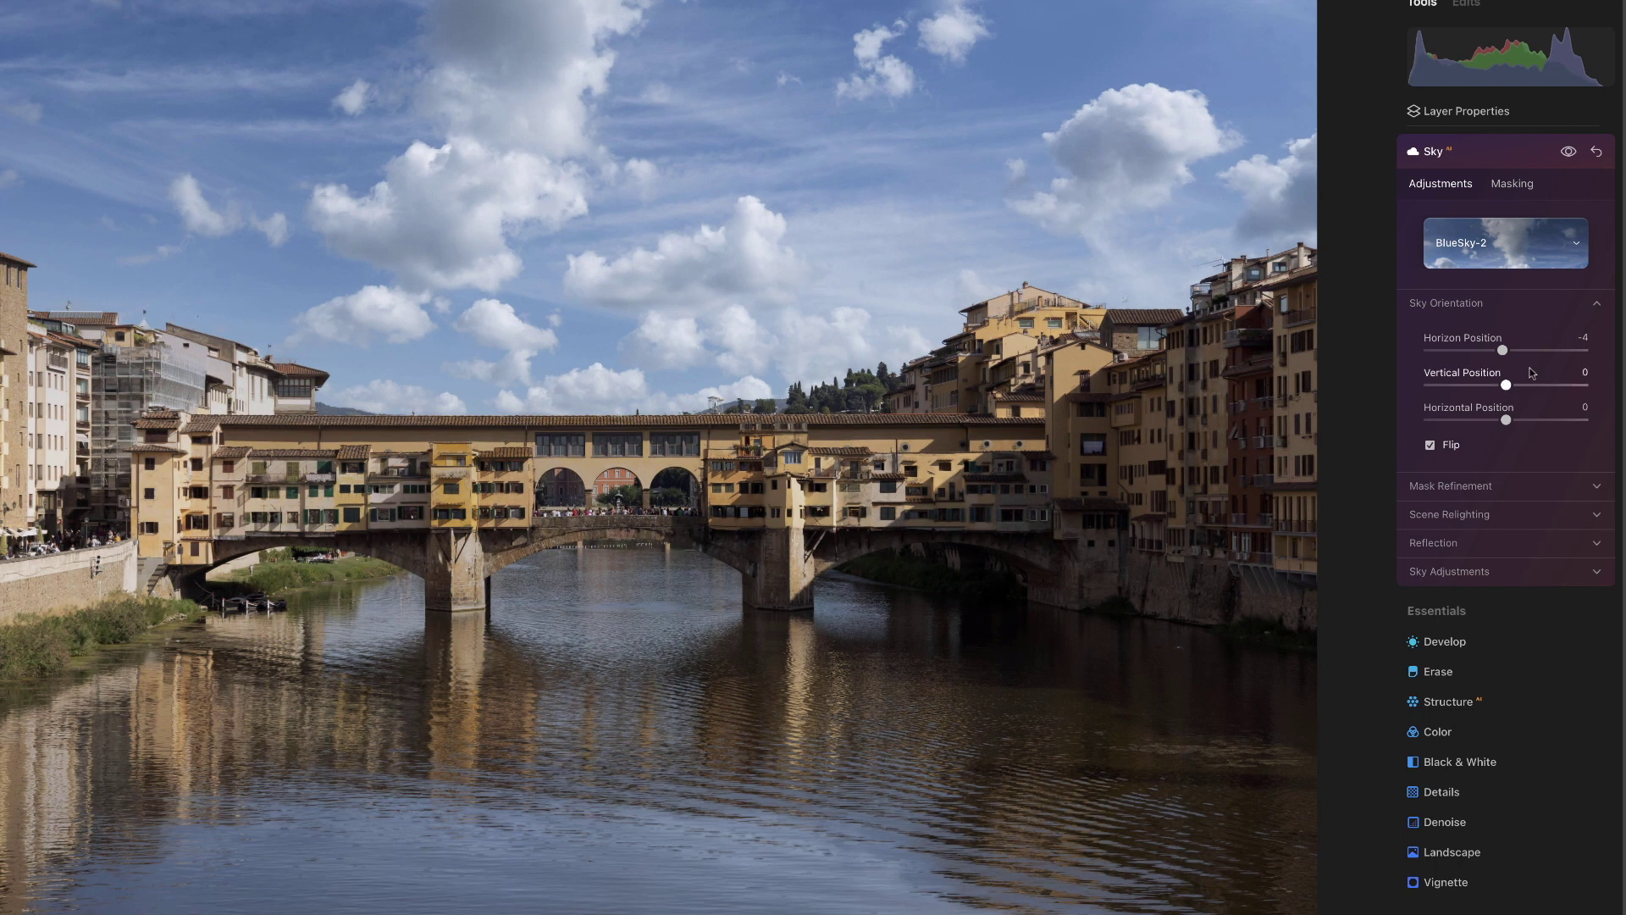
left_click_drag(1506, 383, 1498, 422)
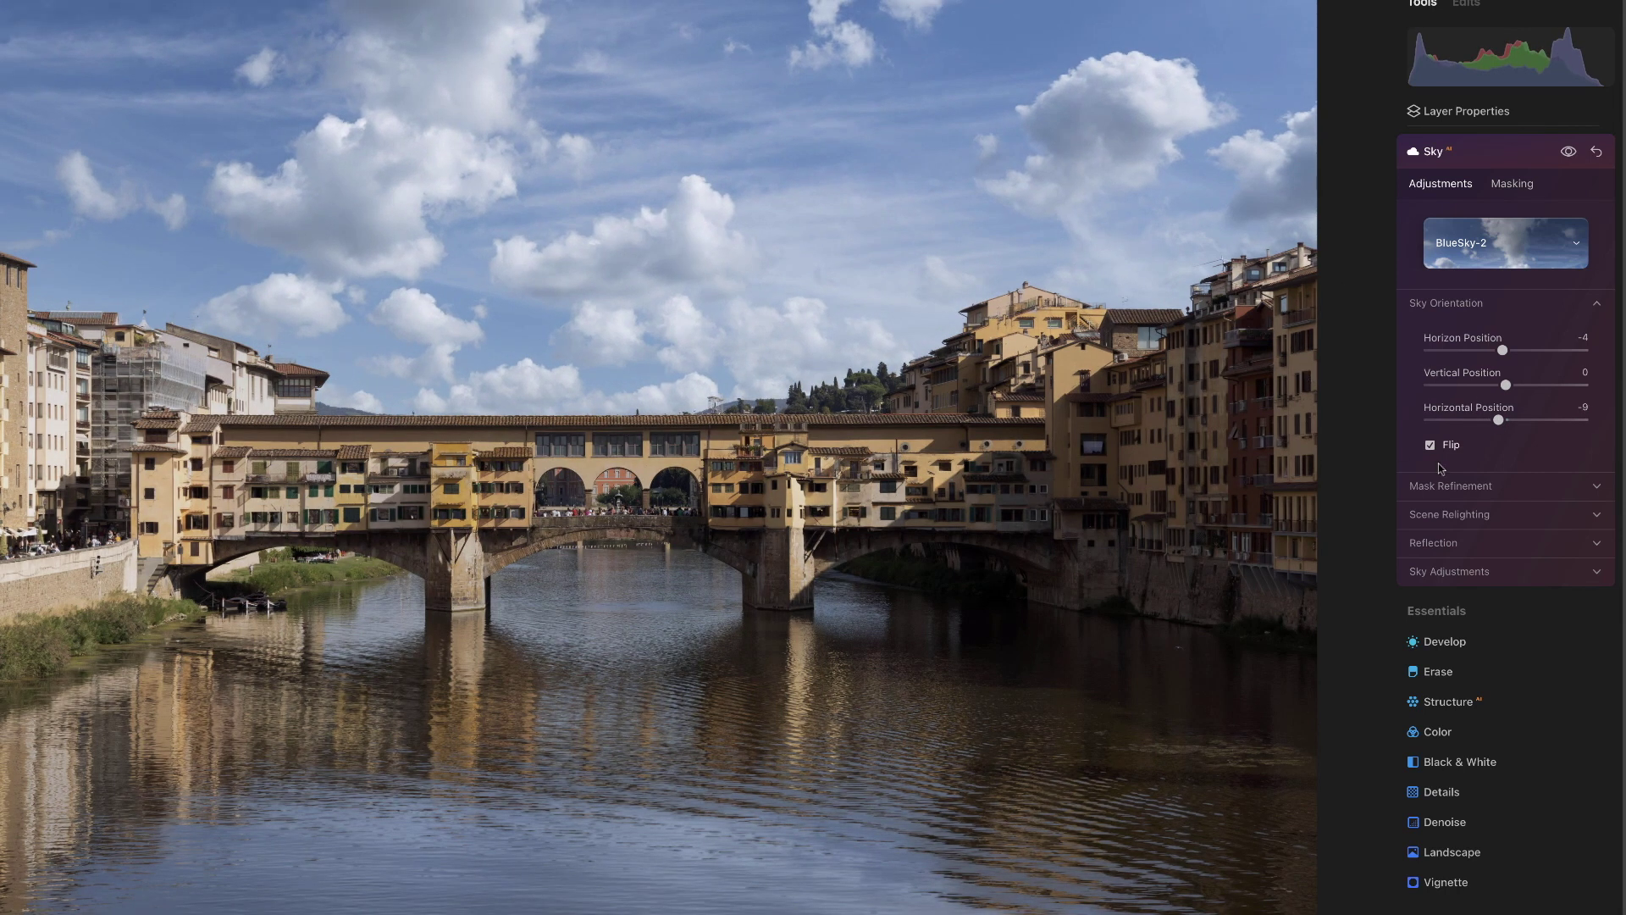
In Scene Relighting, set Relight Saturation to 2 and Relight Strength to 42
left_click(1480, 520)
scroll(1480, 532, "down", 2)
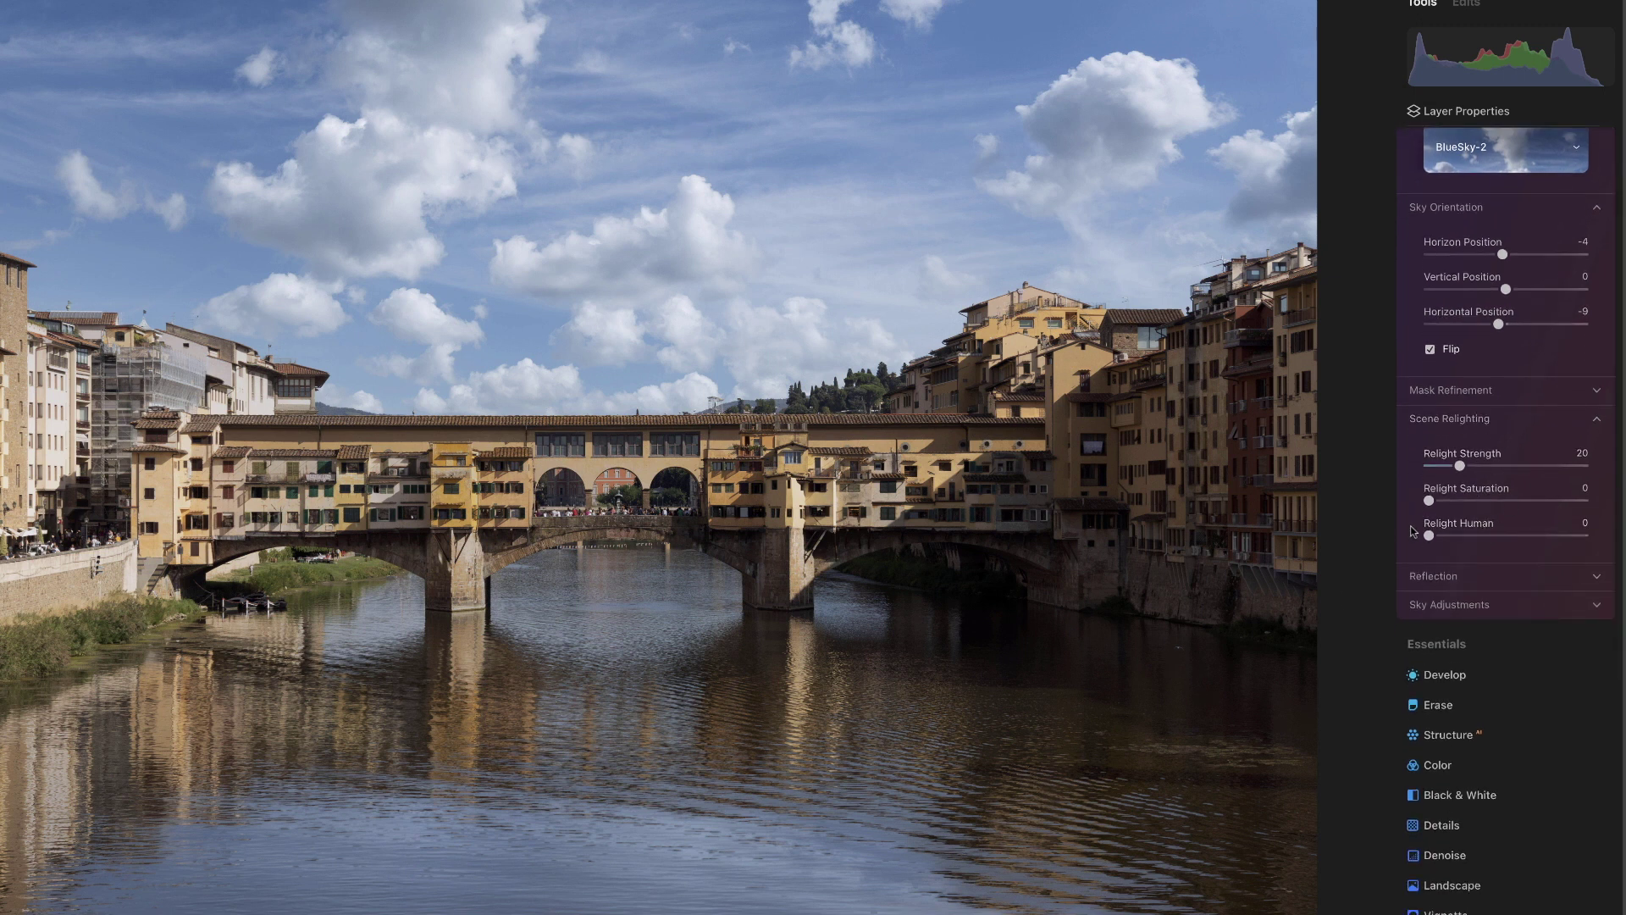
left_click_drag(1429, 500, 1513, 466)
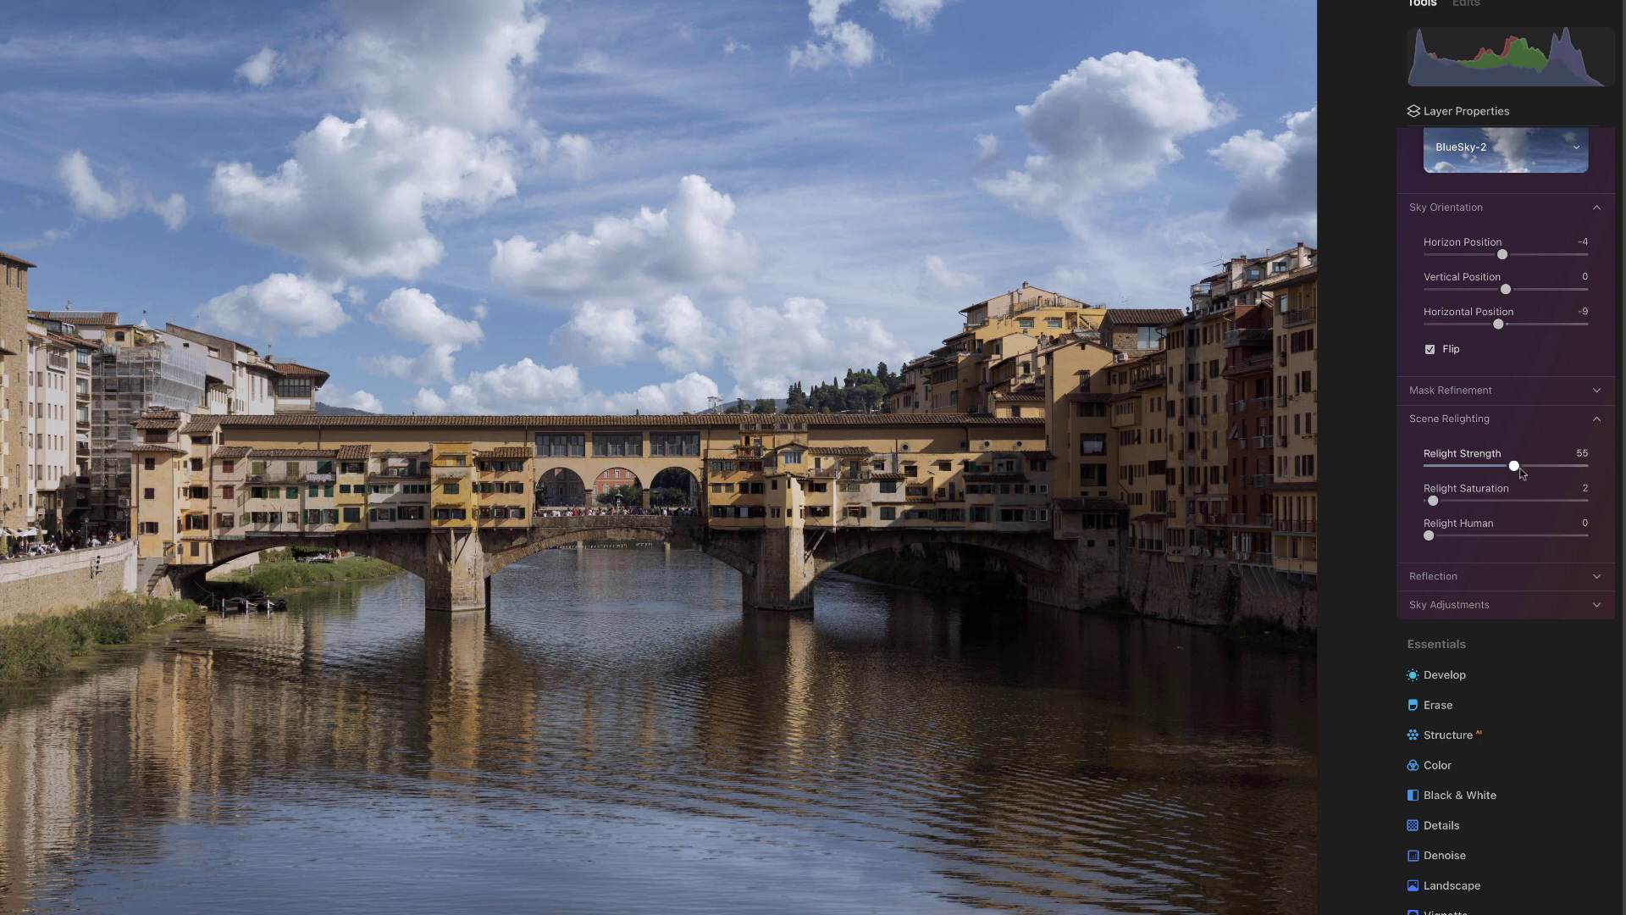
left_click_drag(1514, 467, 1495, 468)
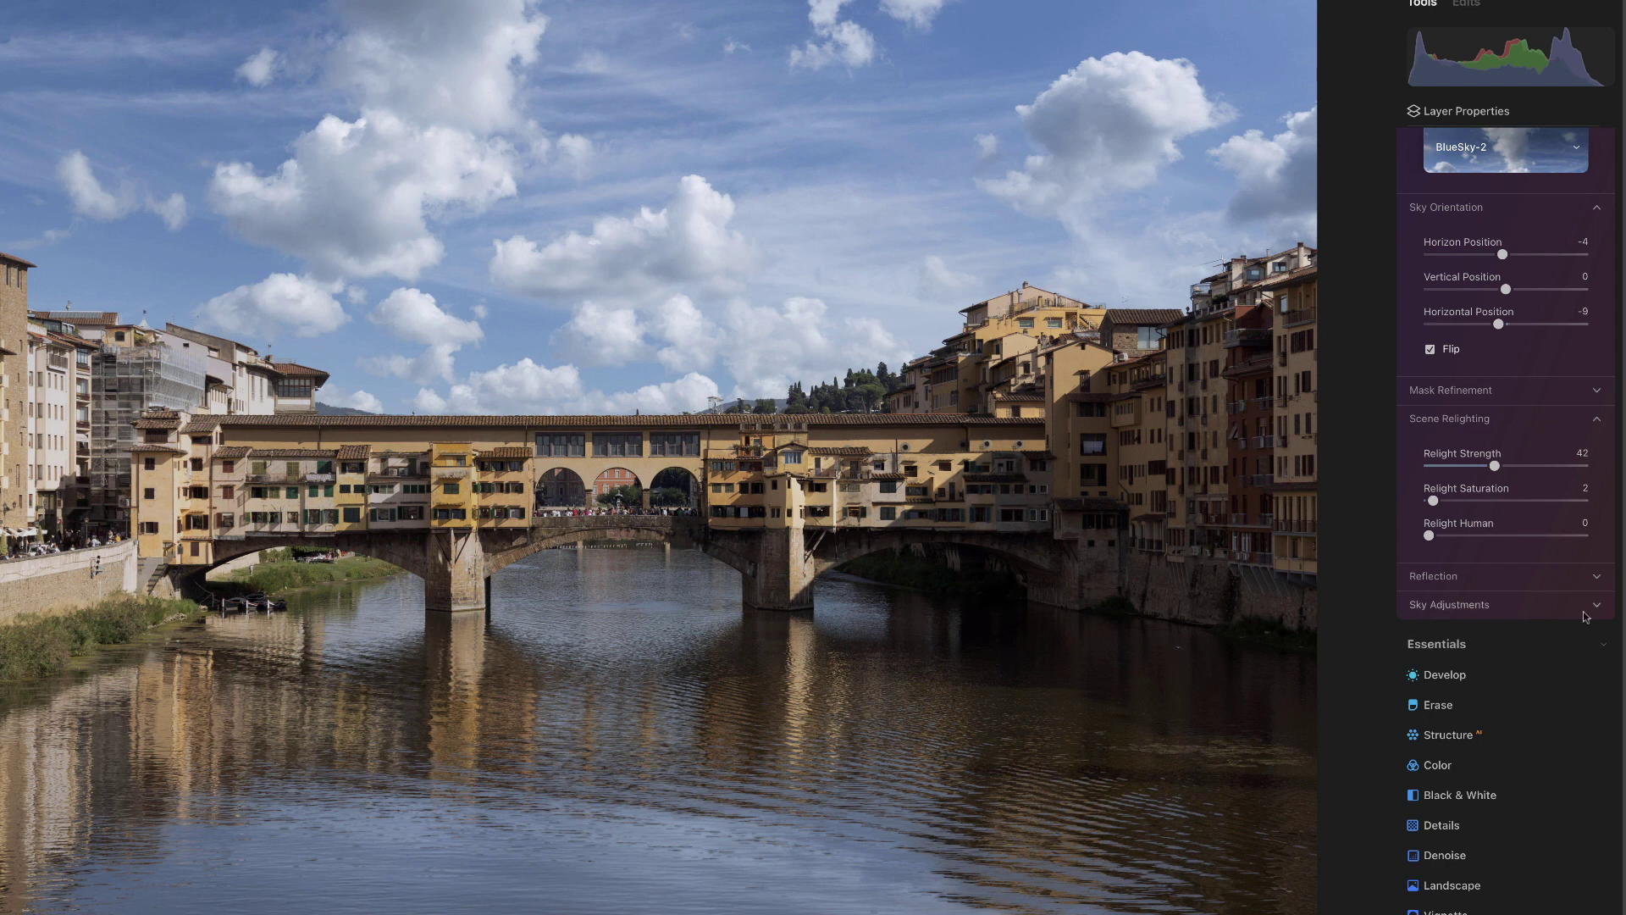
In Sky Adjustments, try Defocus and Grain, return both to 0, and set Warmth to 17
left_click(1491, 604)
scroll(1478, 720, "down", 5)
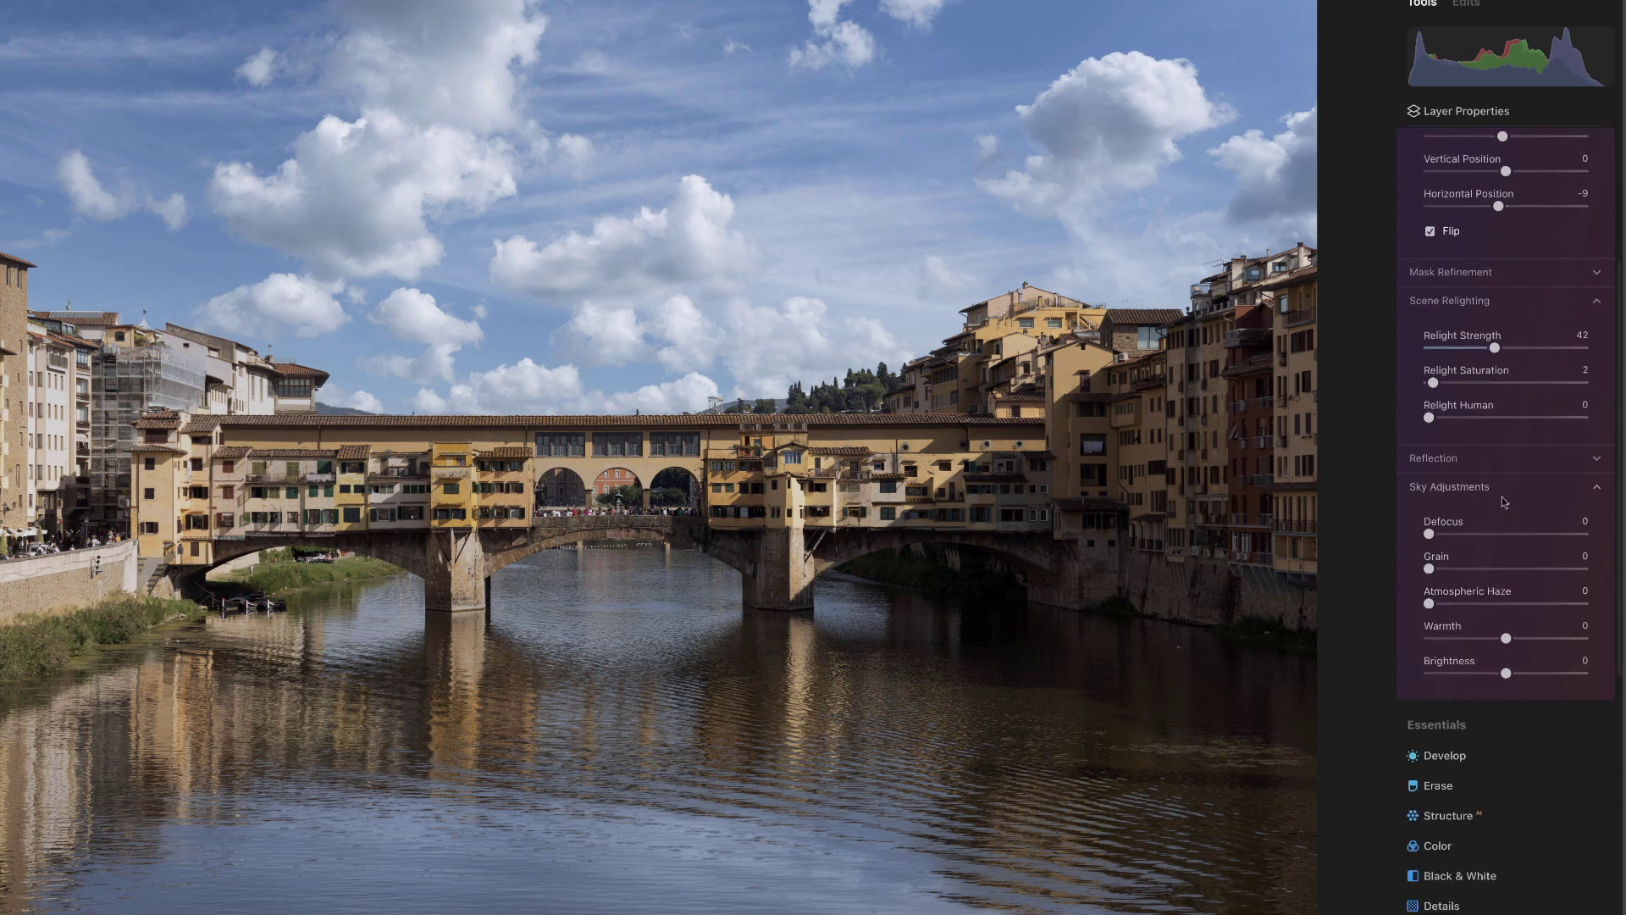
scroll(1501, 496, "up", 4)
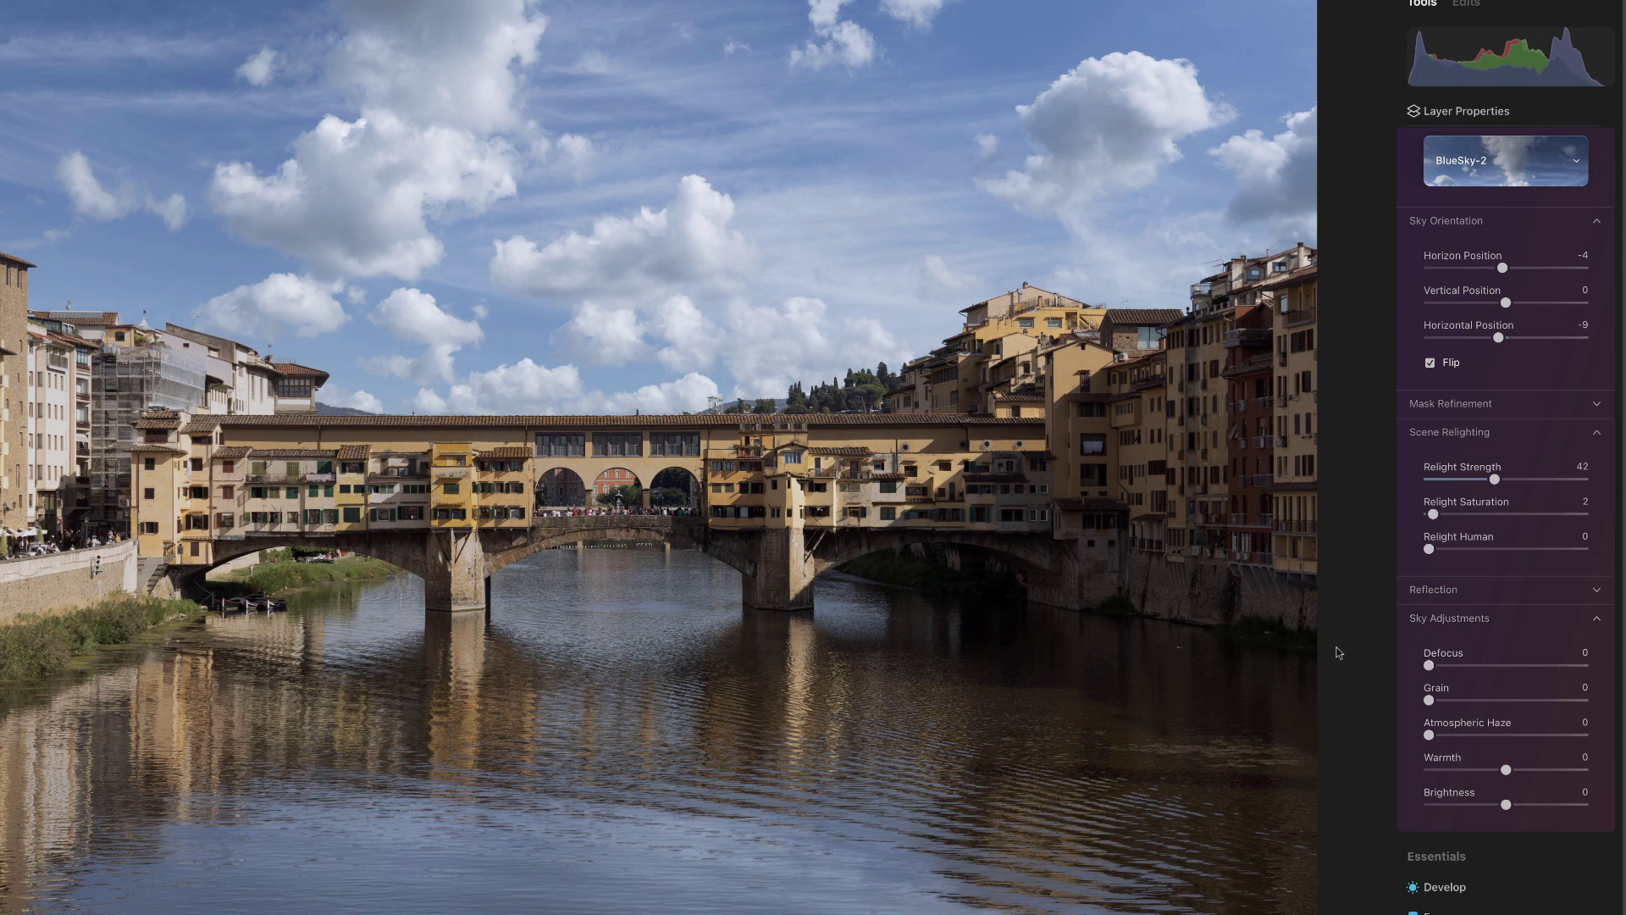
left_click_drag(1428, 665, 1539, 665)
double_click(1539, 665)
left_click_drag(1428, 699, 1486, 701)
left_click(1440, 703)
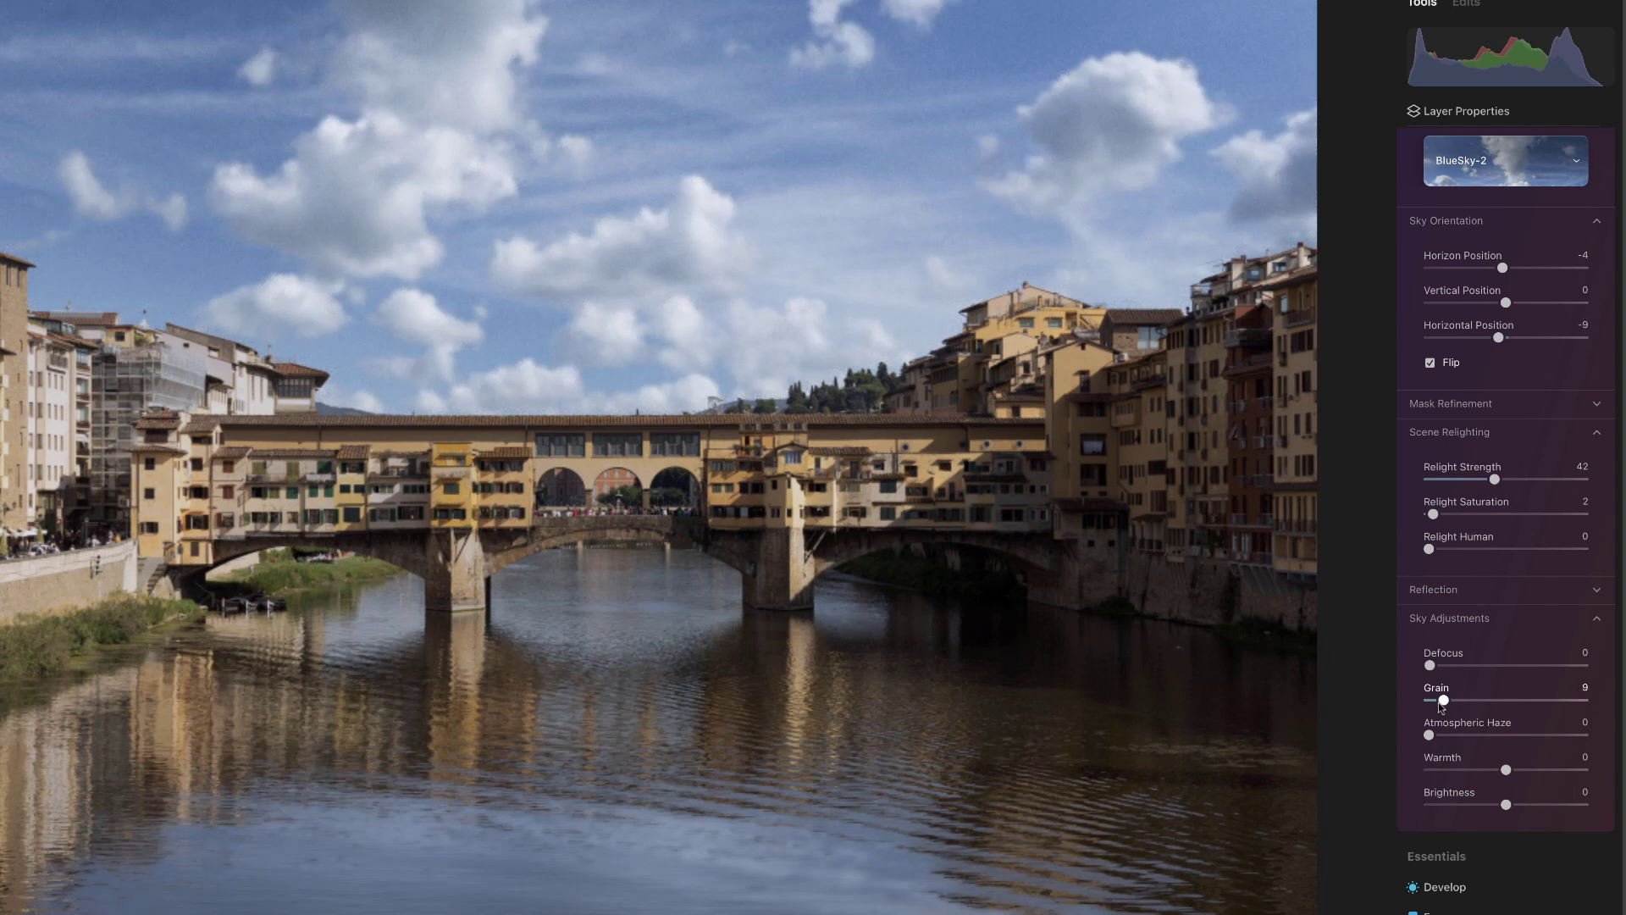
left_click_drag(1438, 703, 1412, 710)
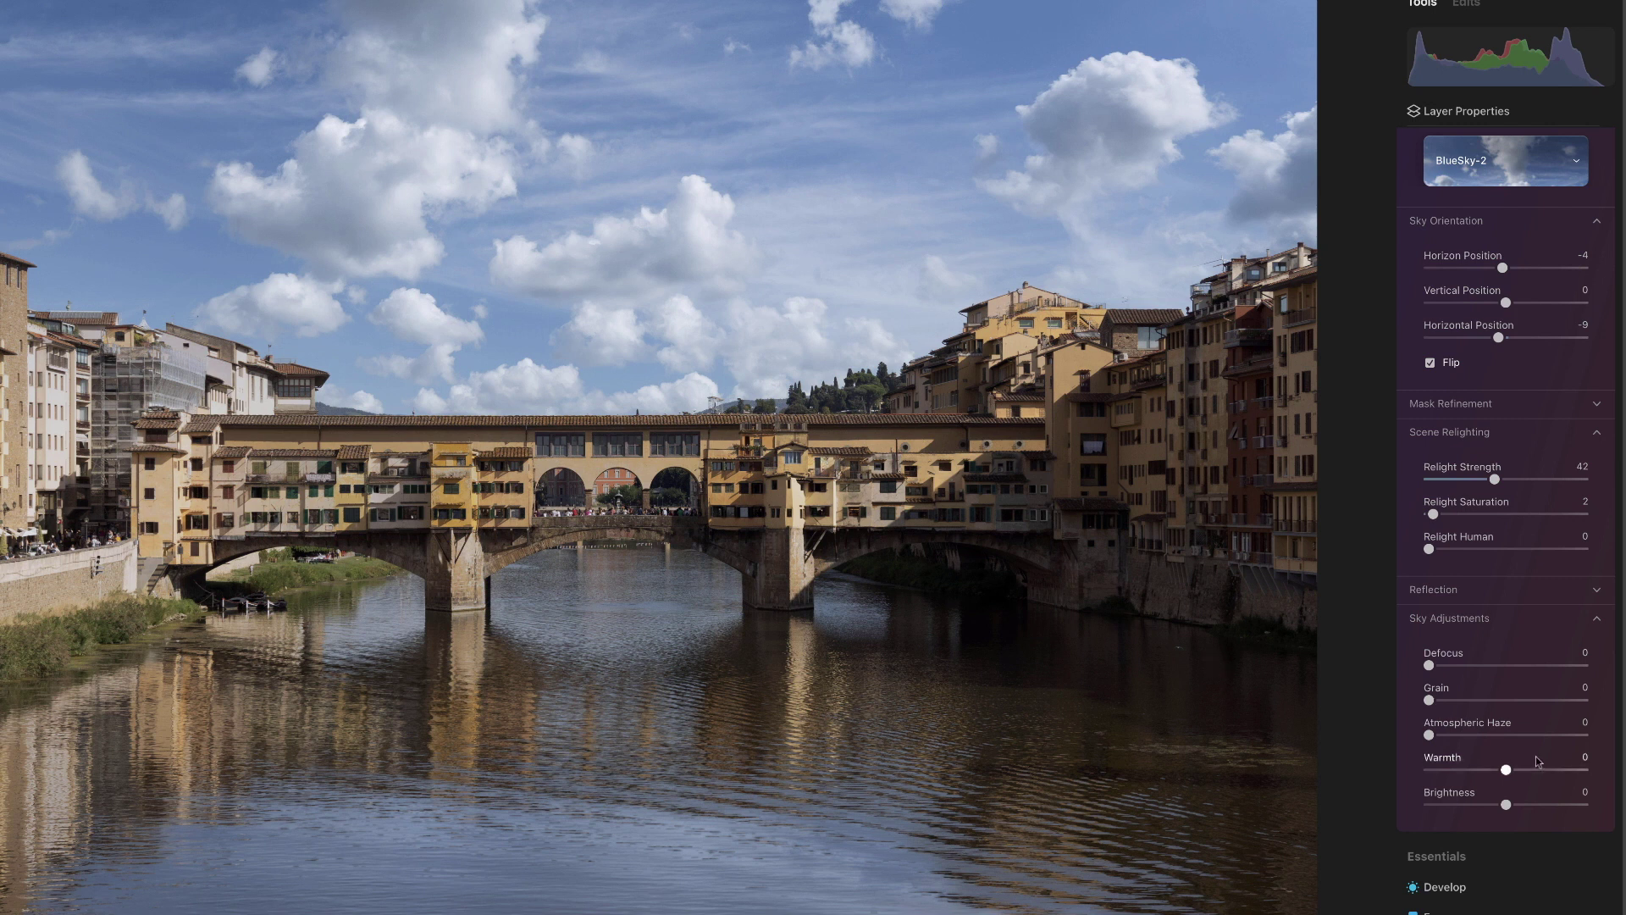
left_click_drag(1505, 770, 1520, 772)
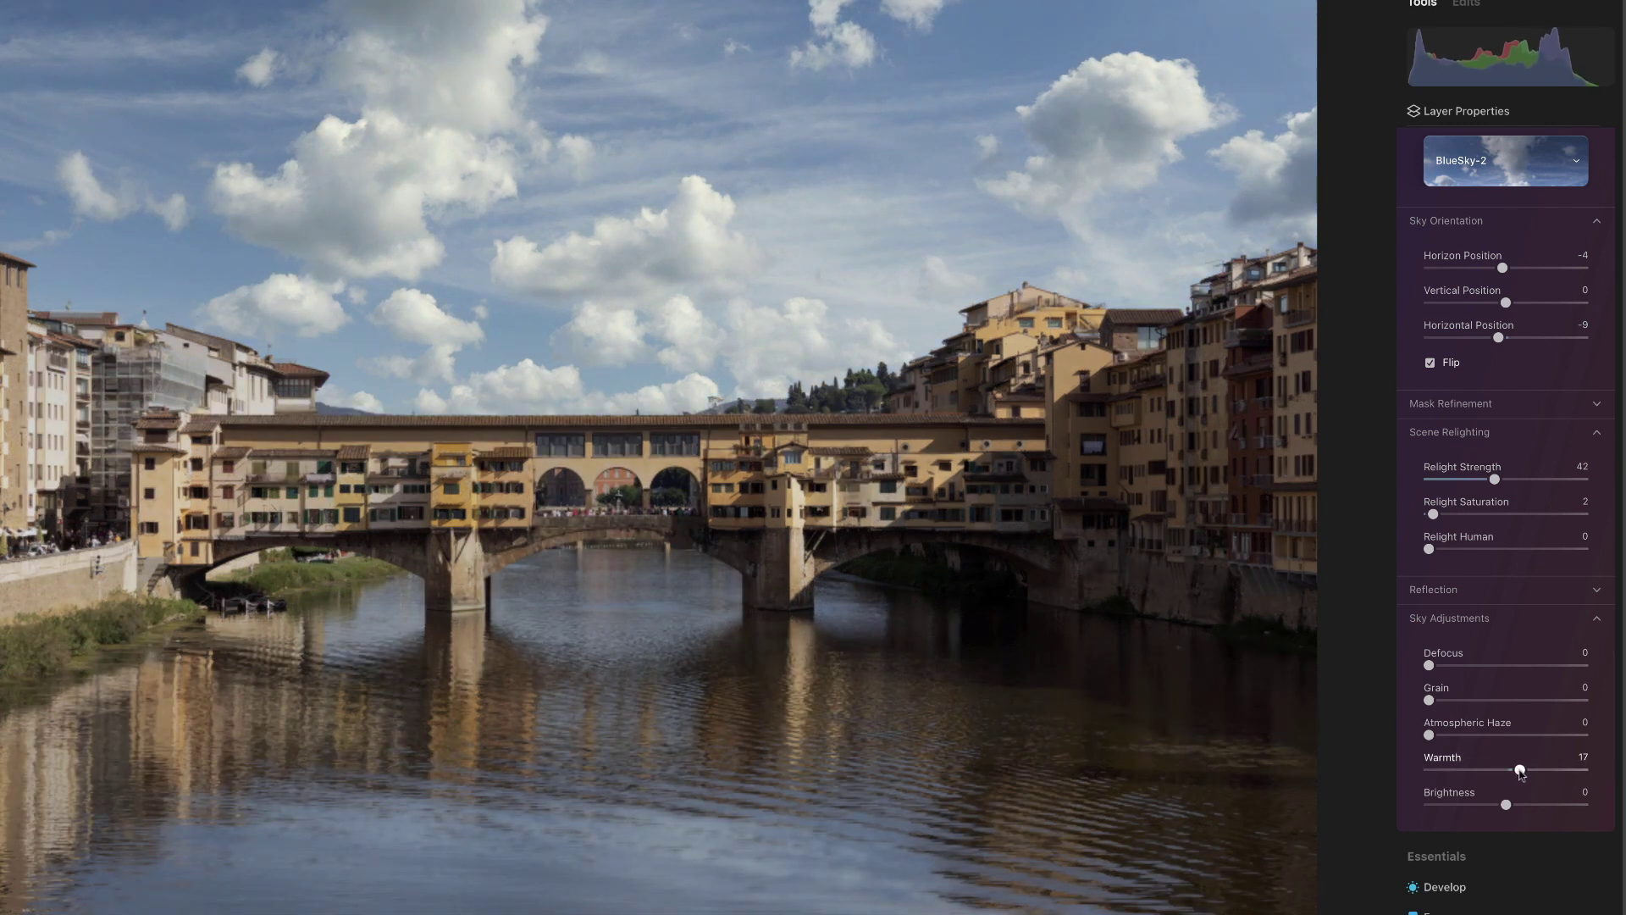
Look through the remaining skies to the end of the collection, and reset all Sky AI settings
scroll(1523, 468, "up", 3)
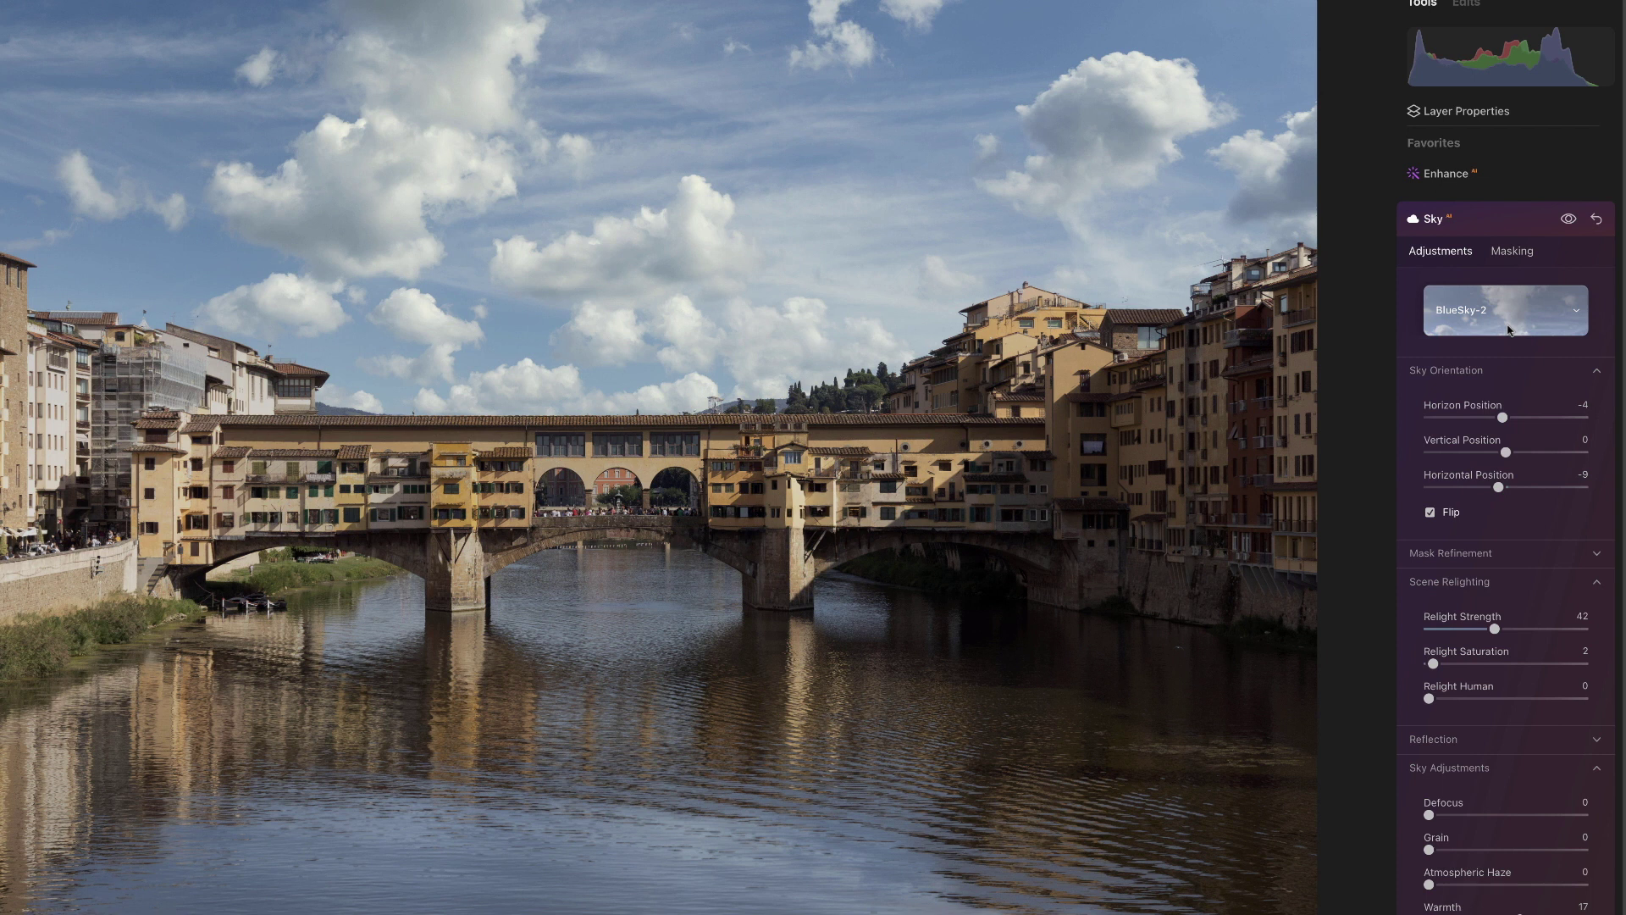
left_click(1509, 330)
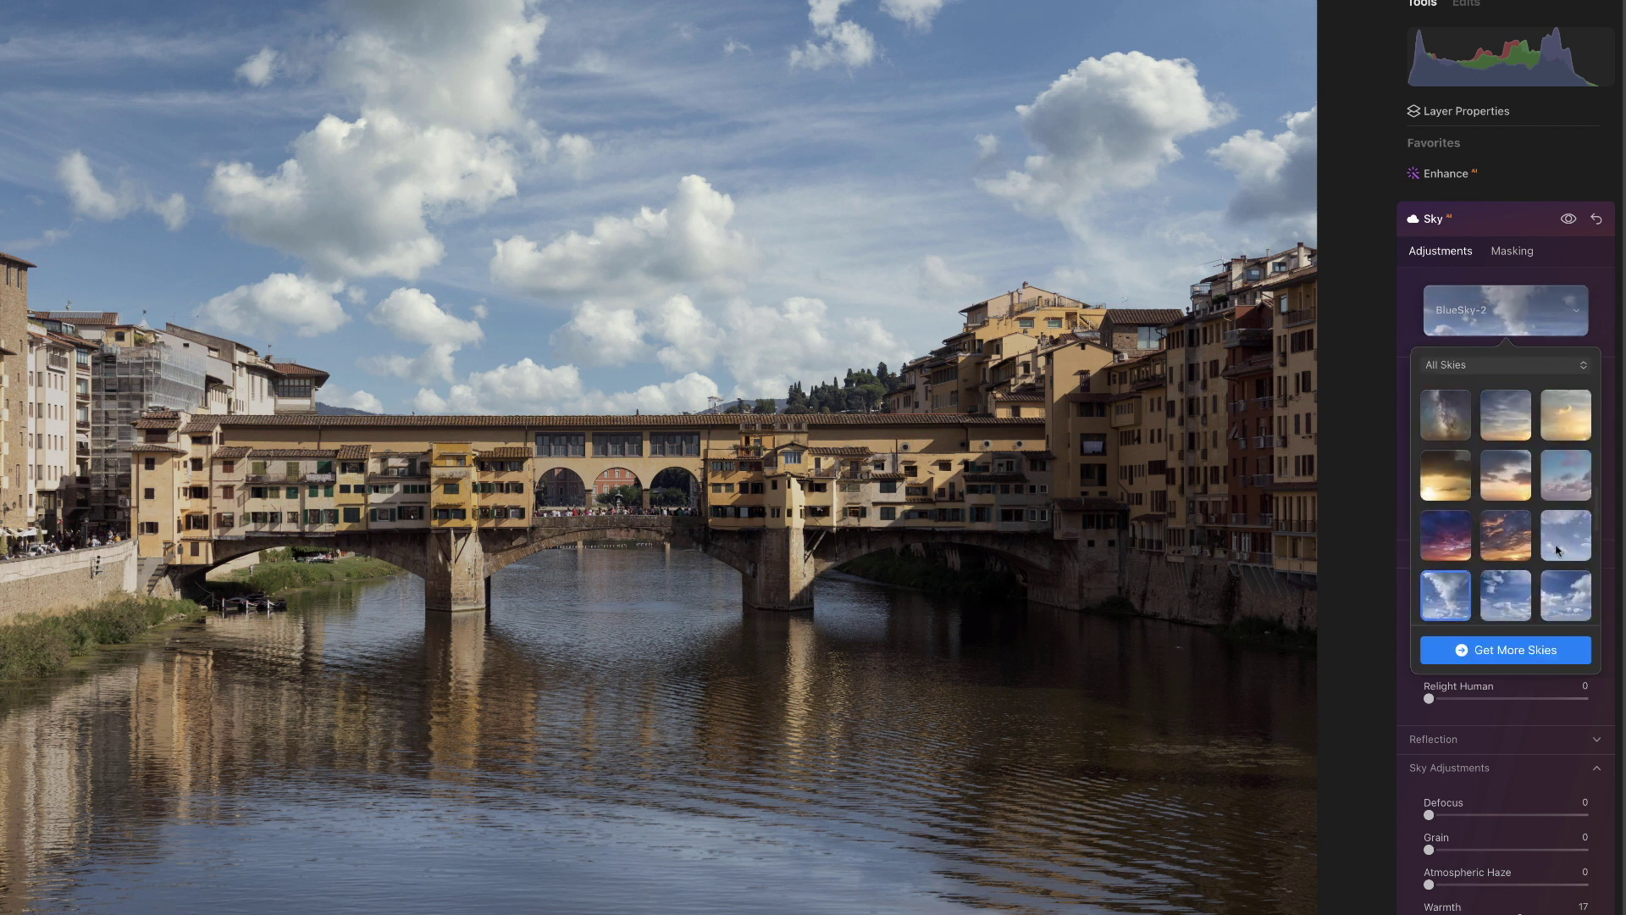
scroll(1557, 550, "down", 5)
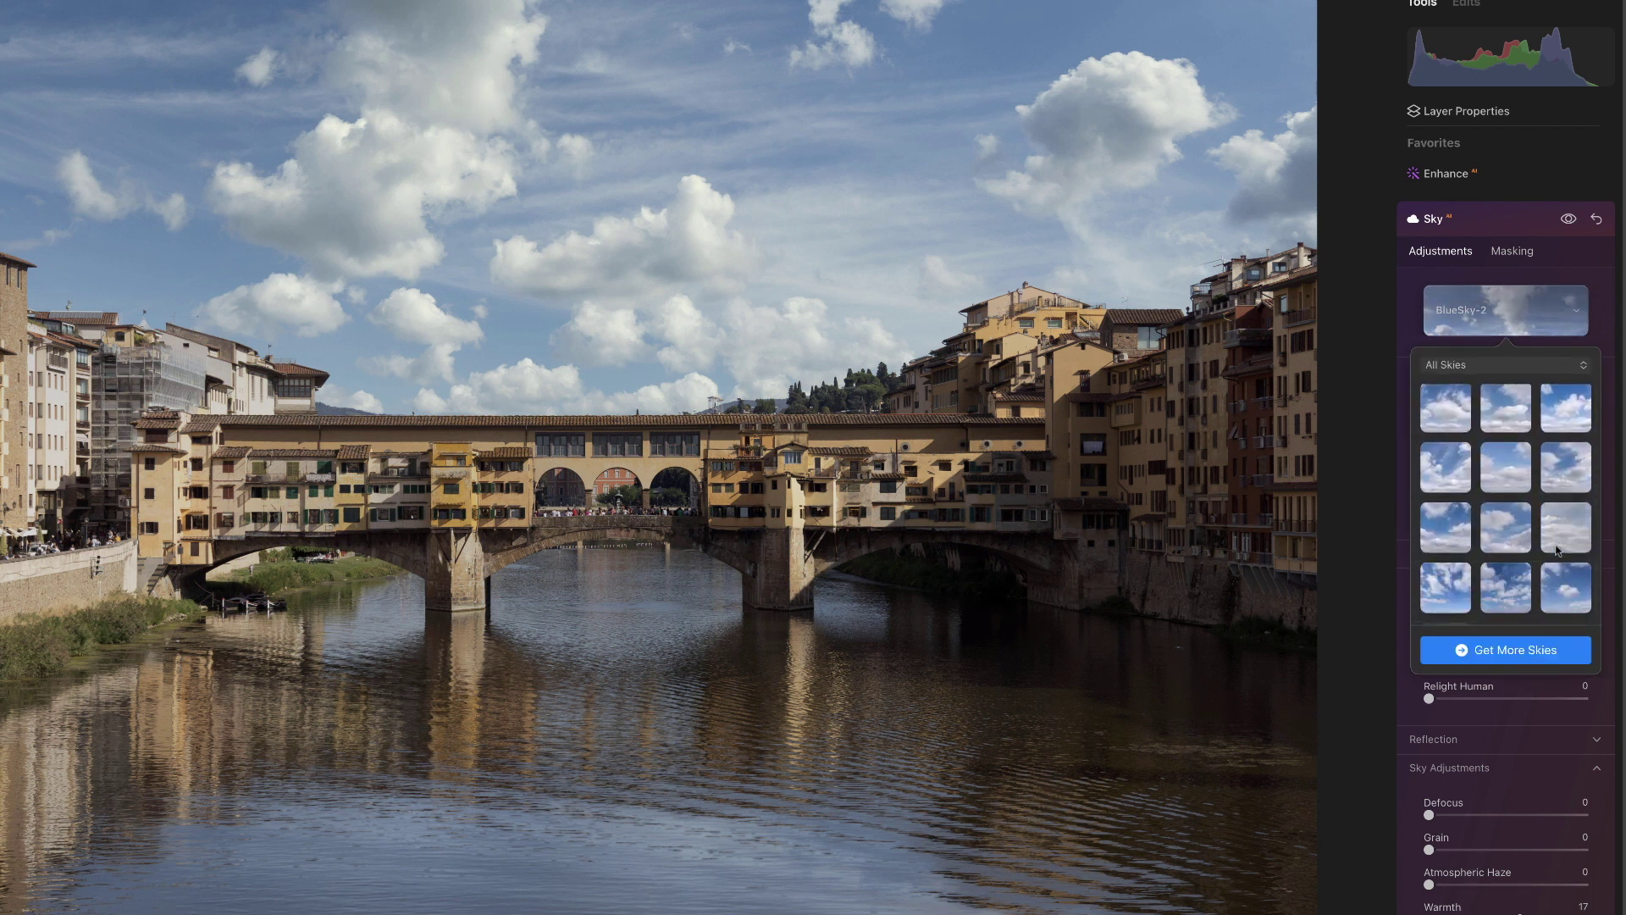
scroll(1557, 550, "down", 2)
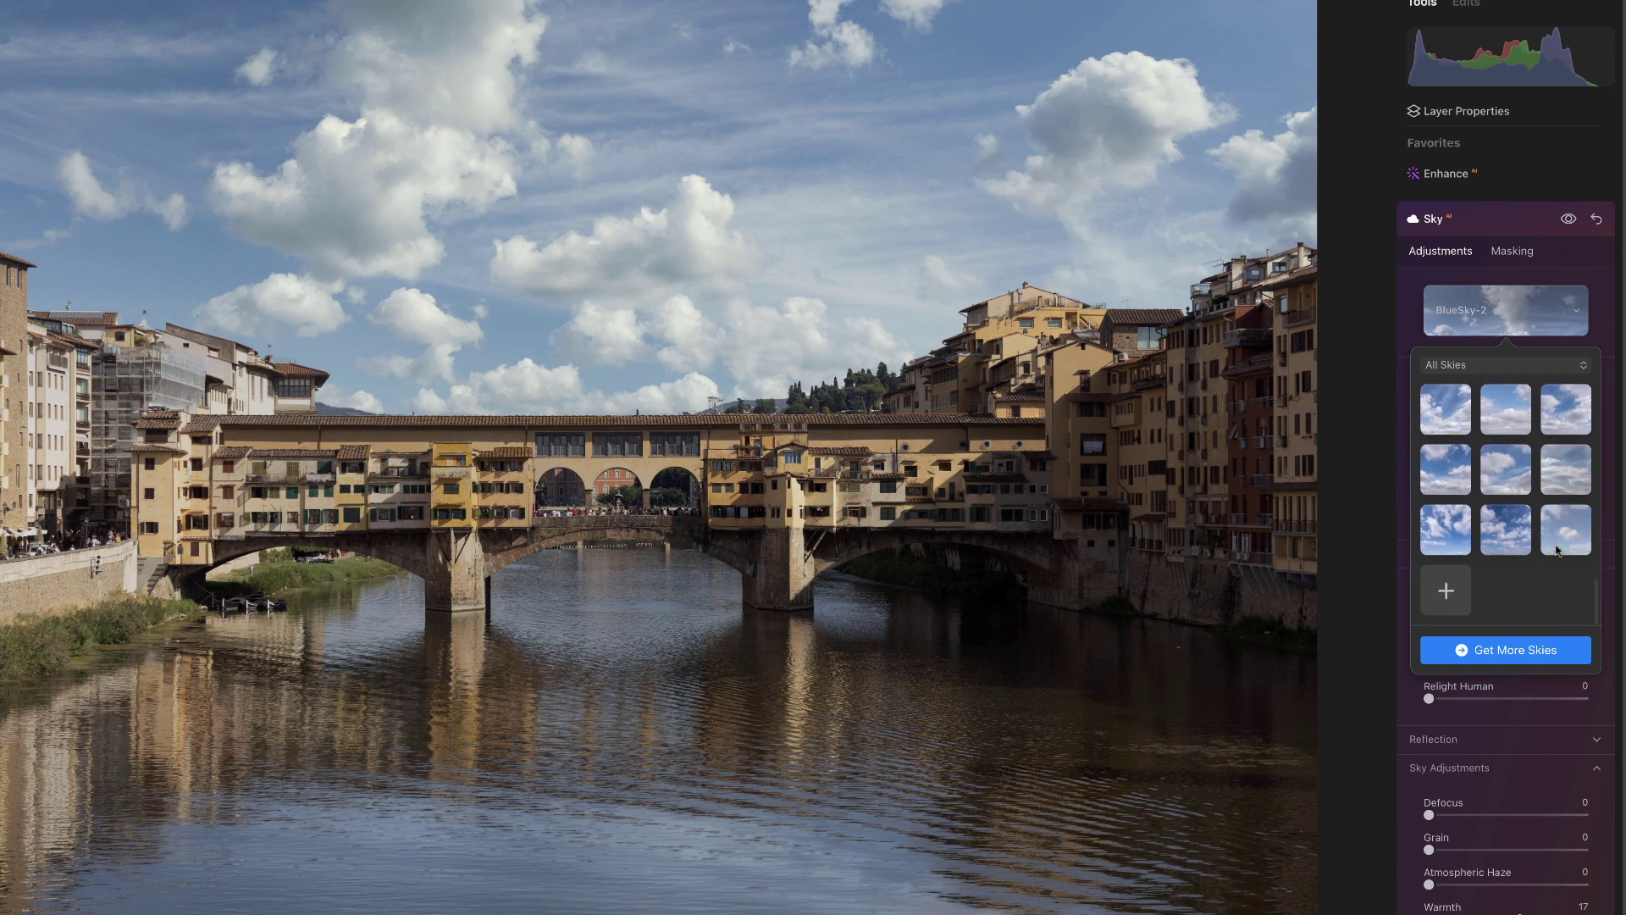
left_click(1596, 218)
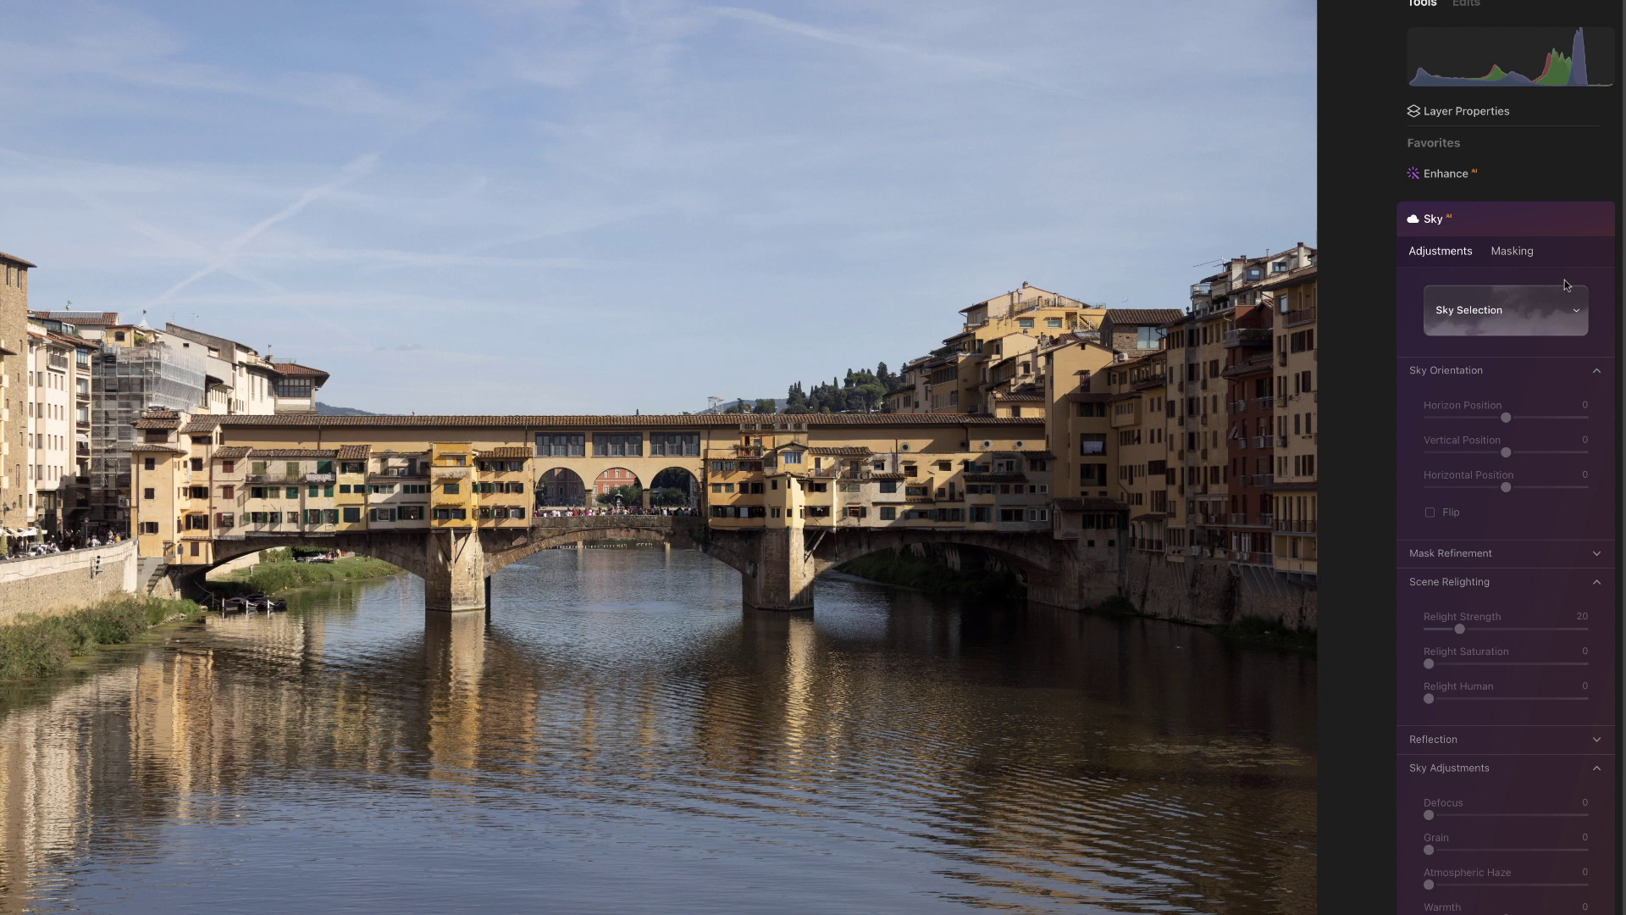
scroll(1565, 286, "down", 1)
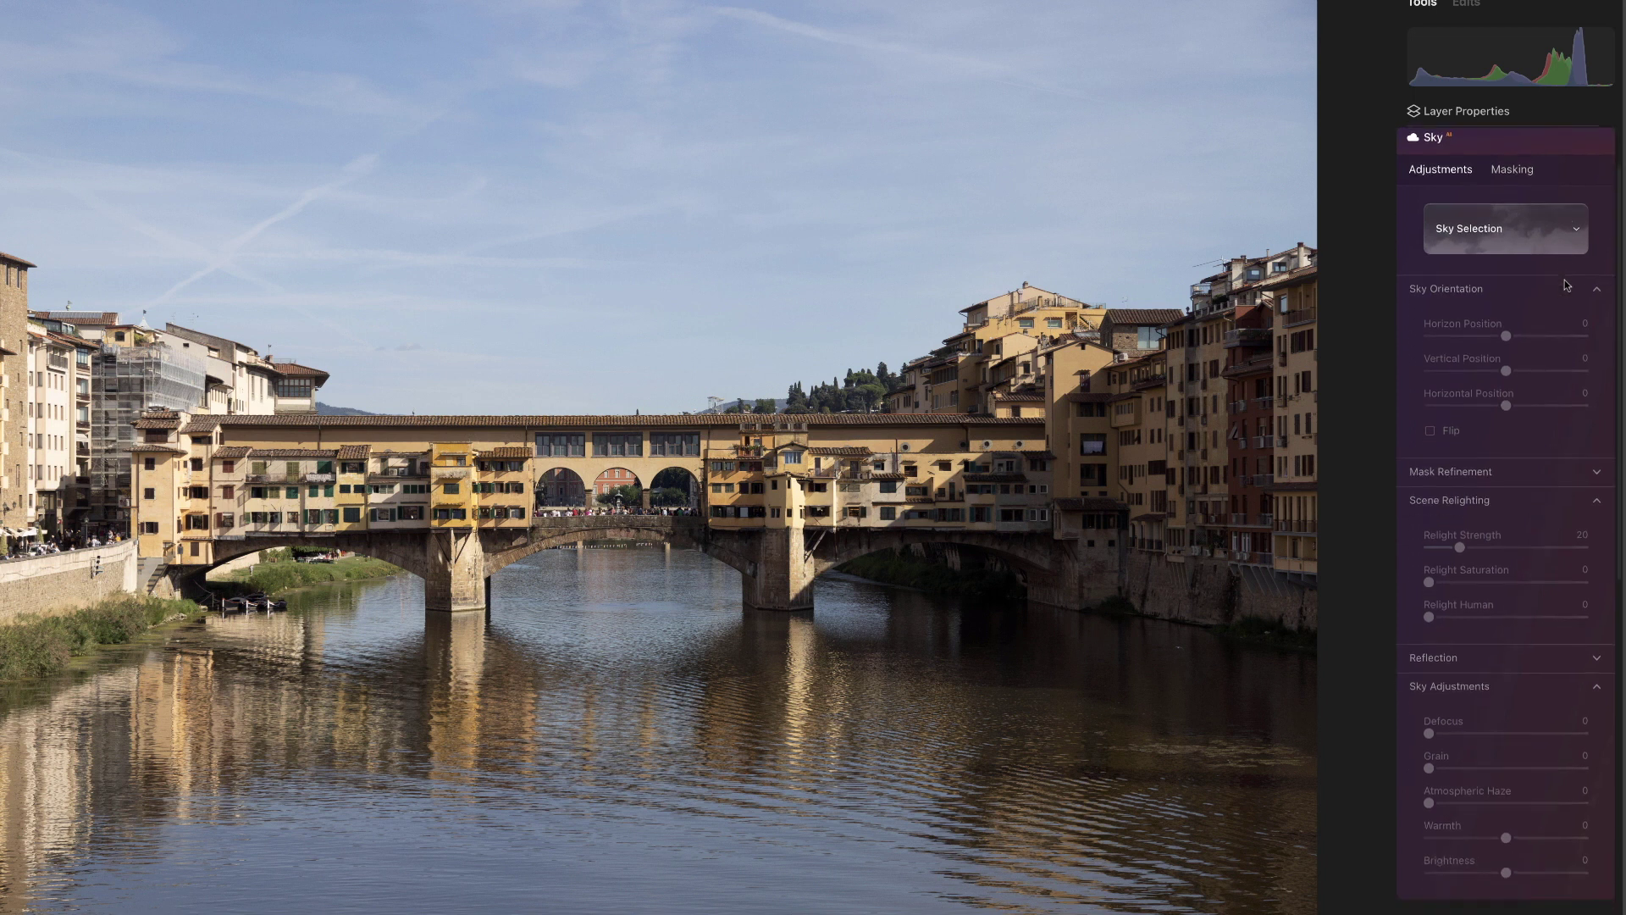
scroll(1460, 378, "up", 1)
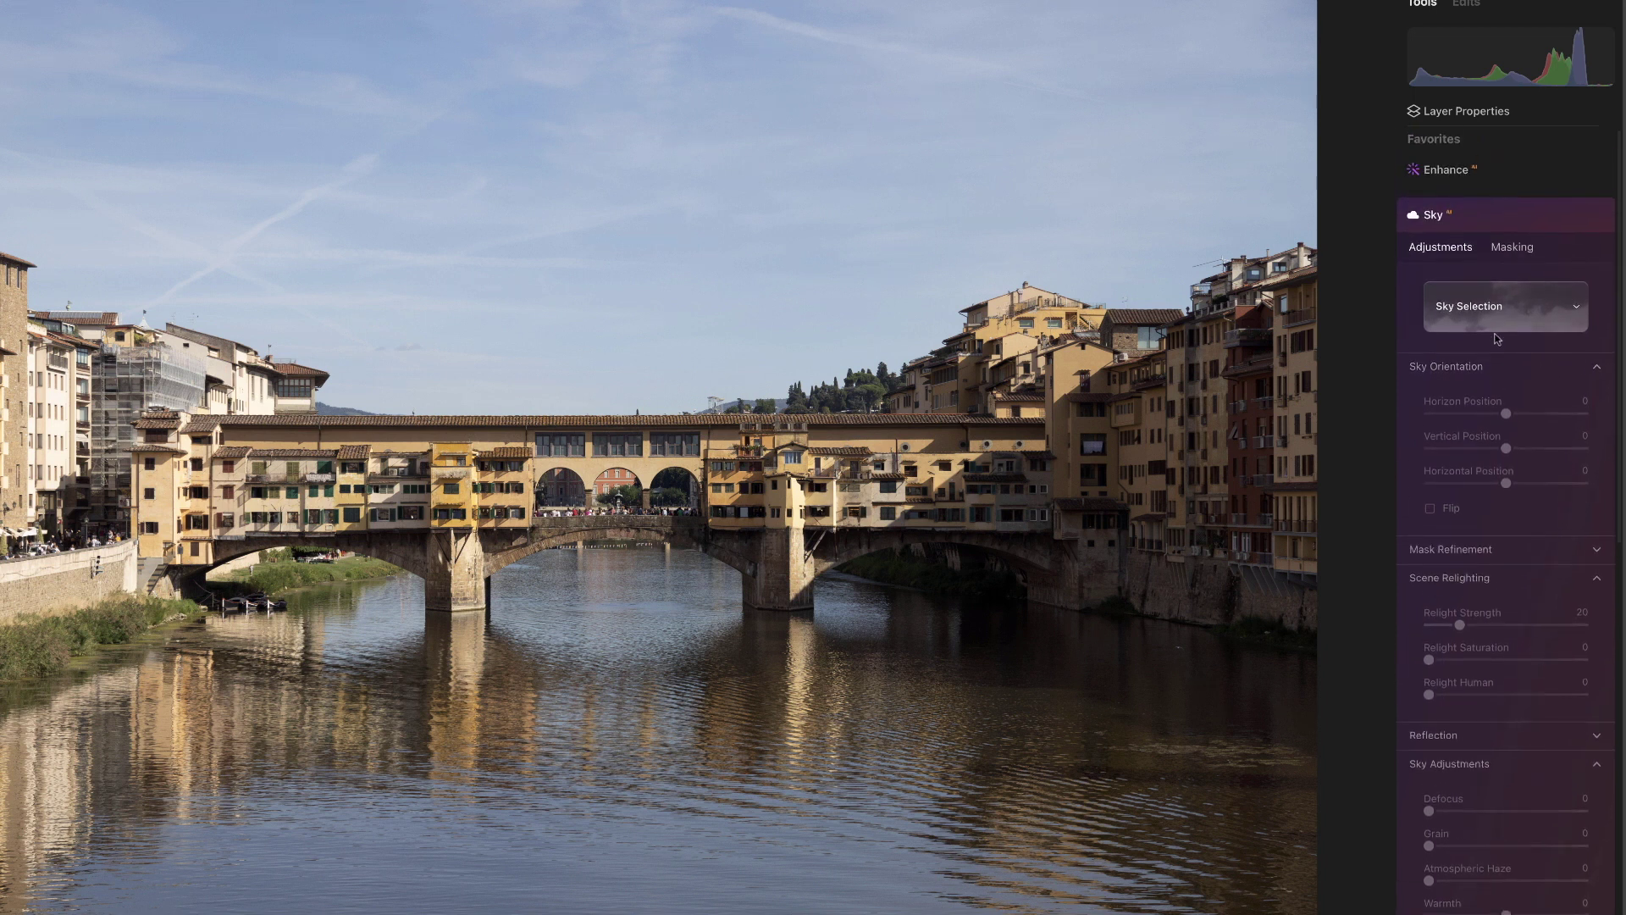
Start adding a custom sky image at the end of the sky collection and browse to the Rendered folder
left_click(1496, 324)
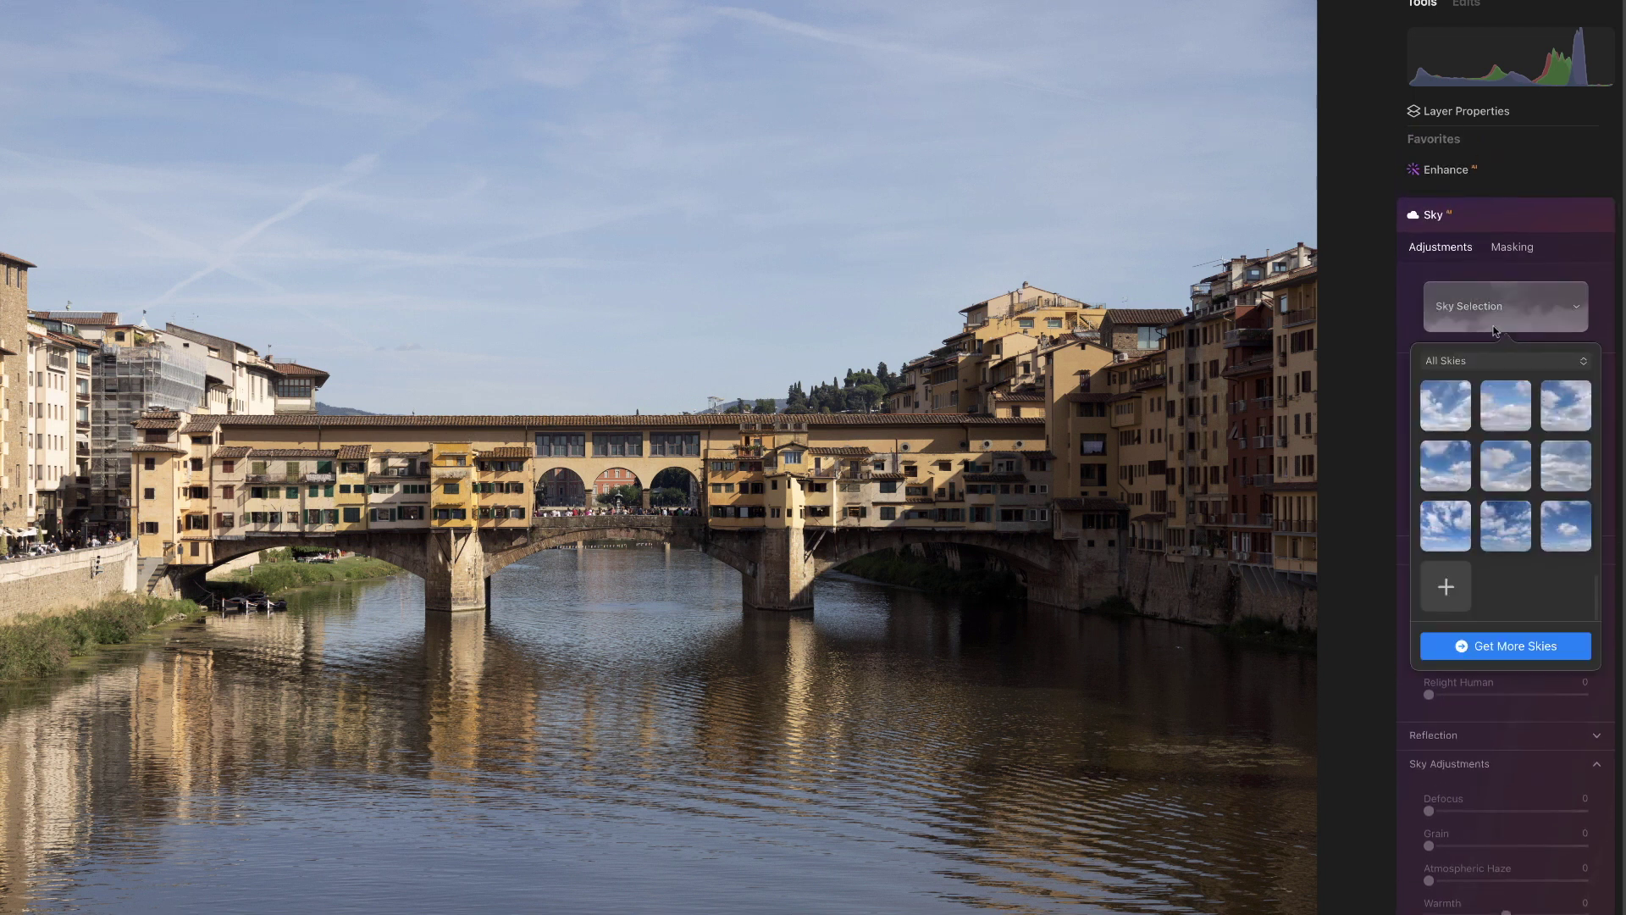
scroll(1506, 421, "down", 1)
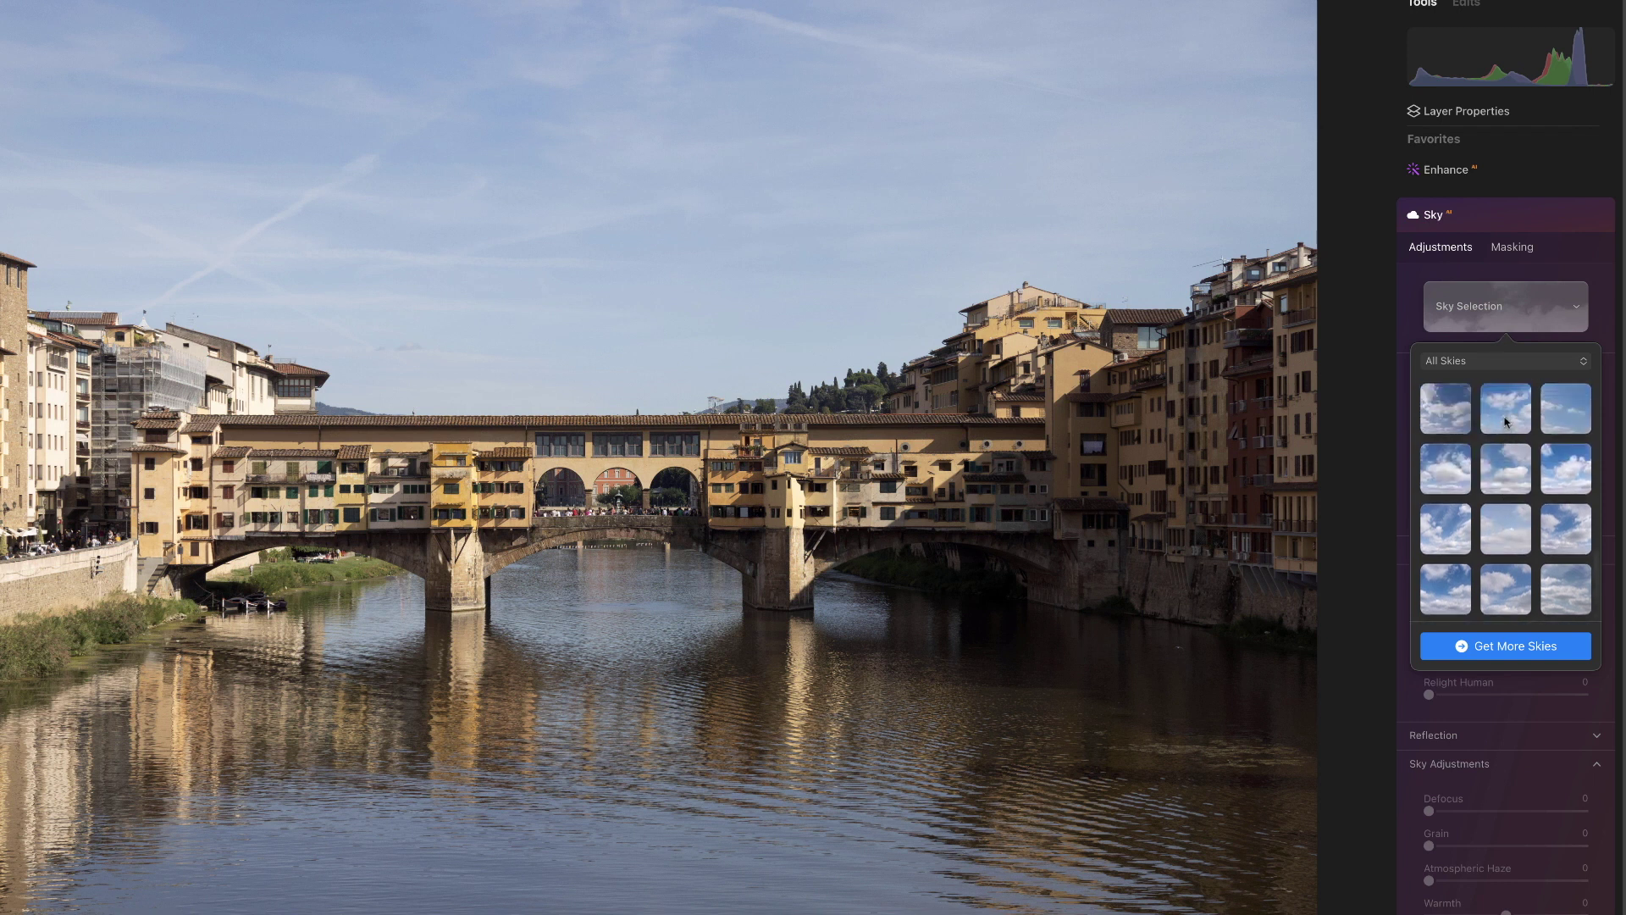
scroll(1503, 507, "down", 1)
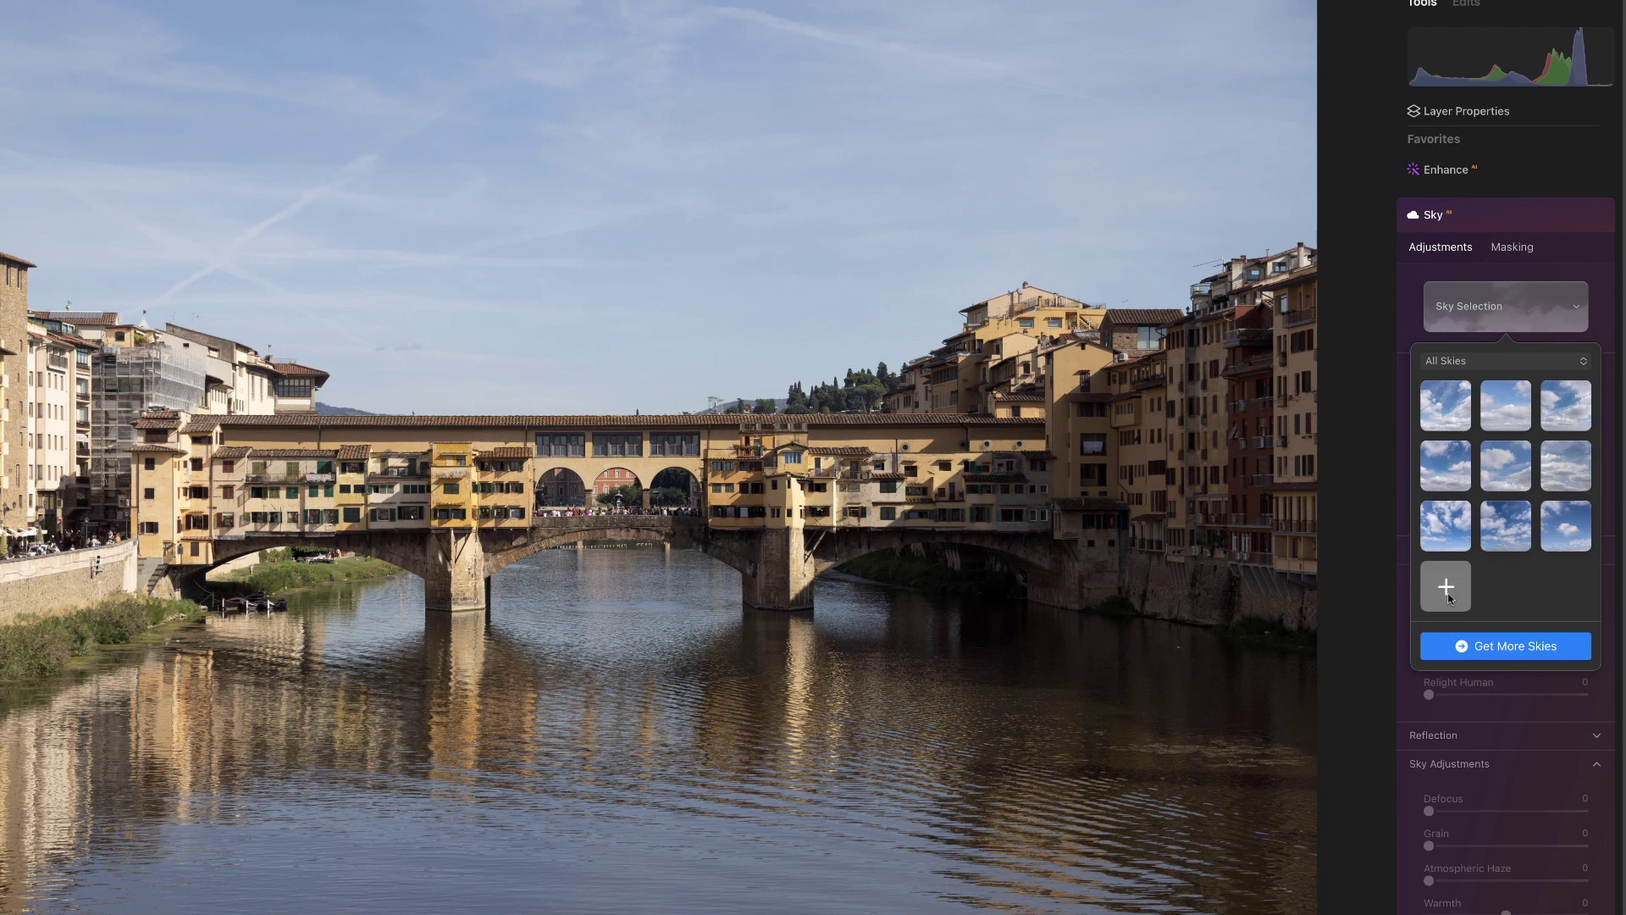
left_click(1447, 591)
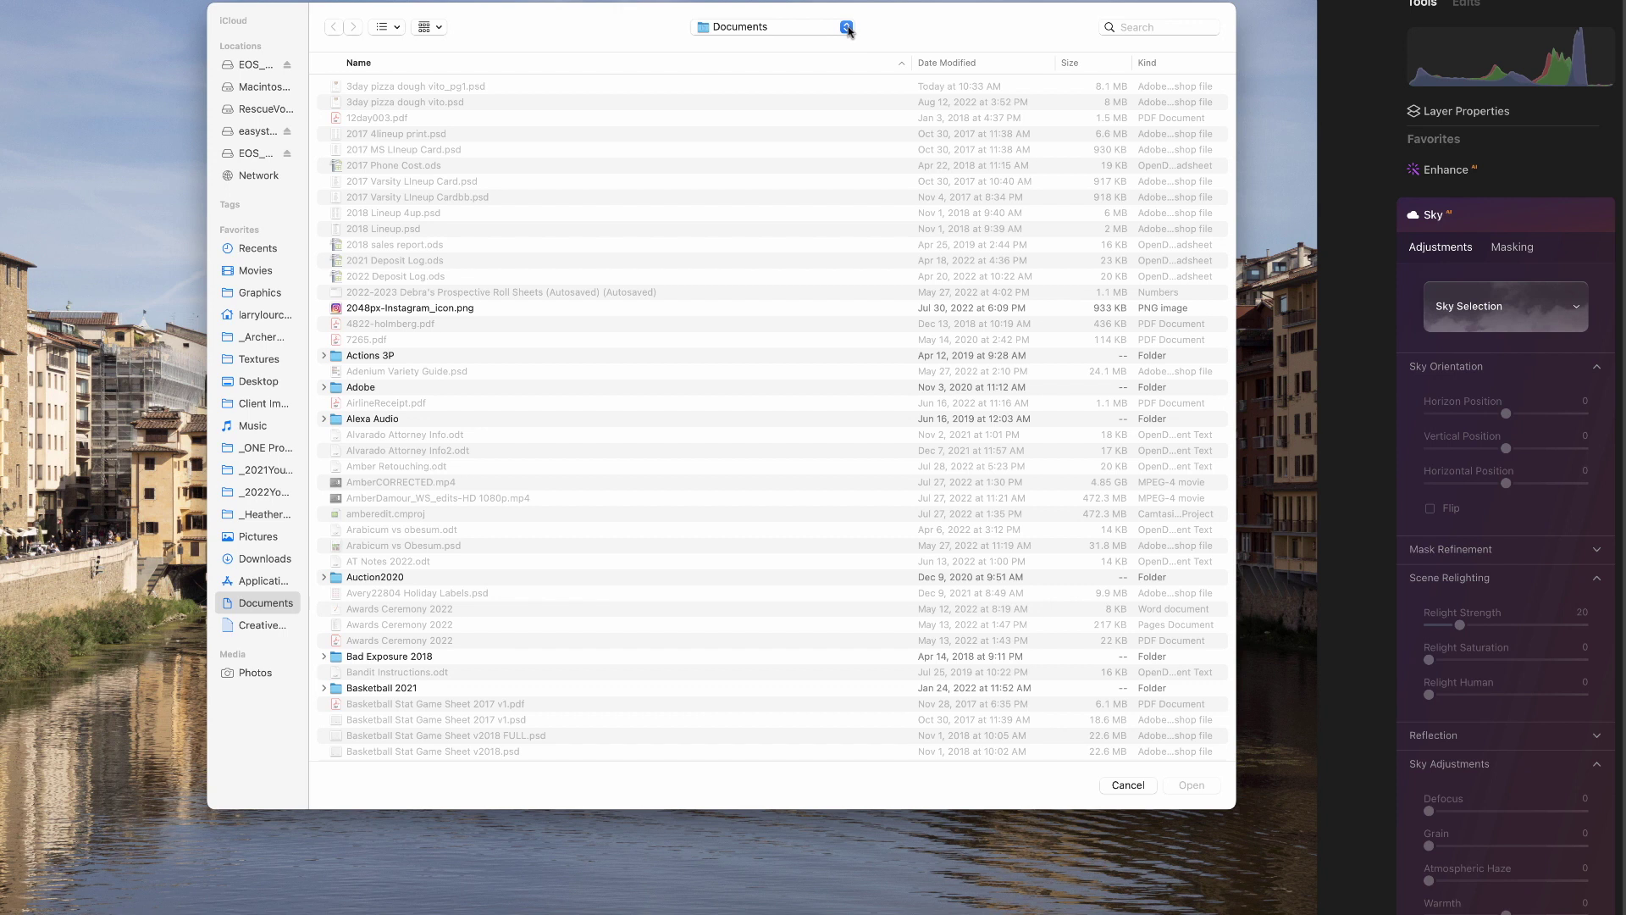
left_click(848, 28)
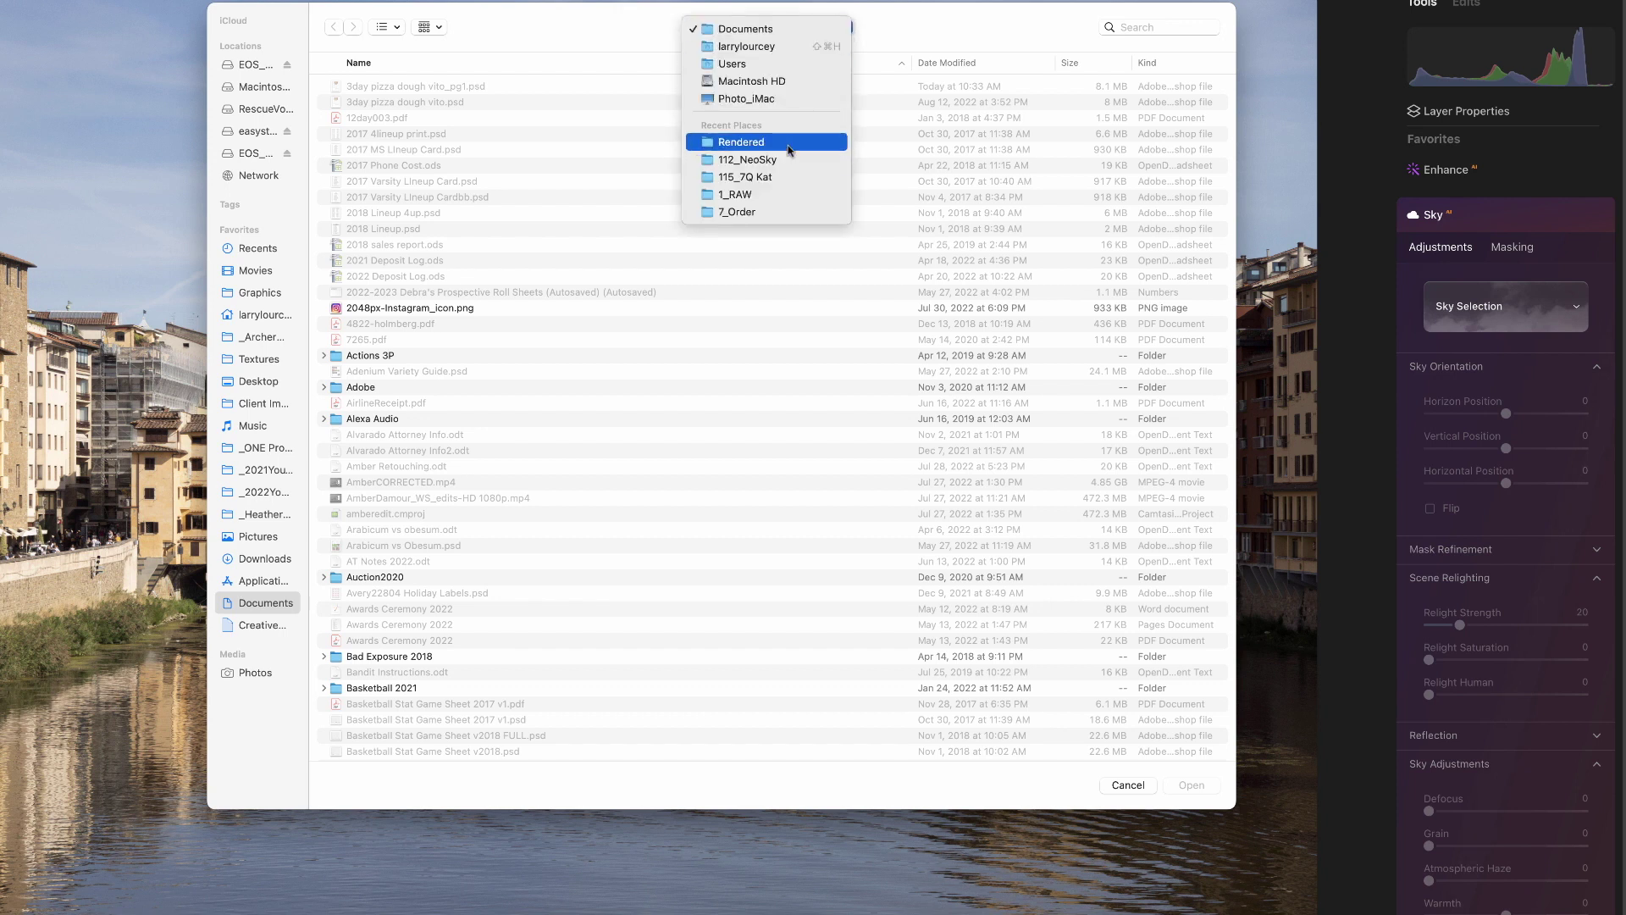
left_click(741, 143)
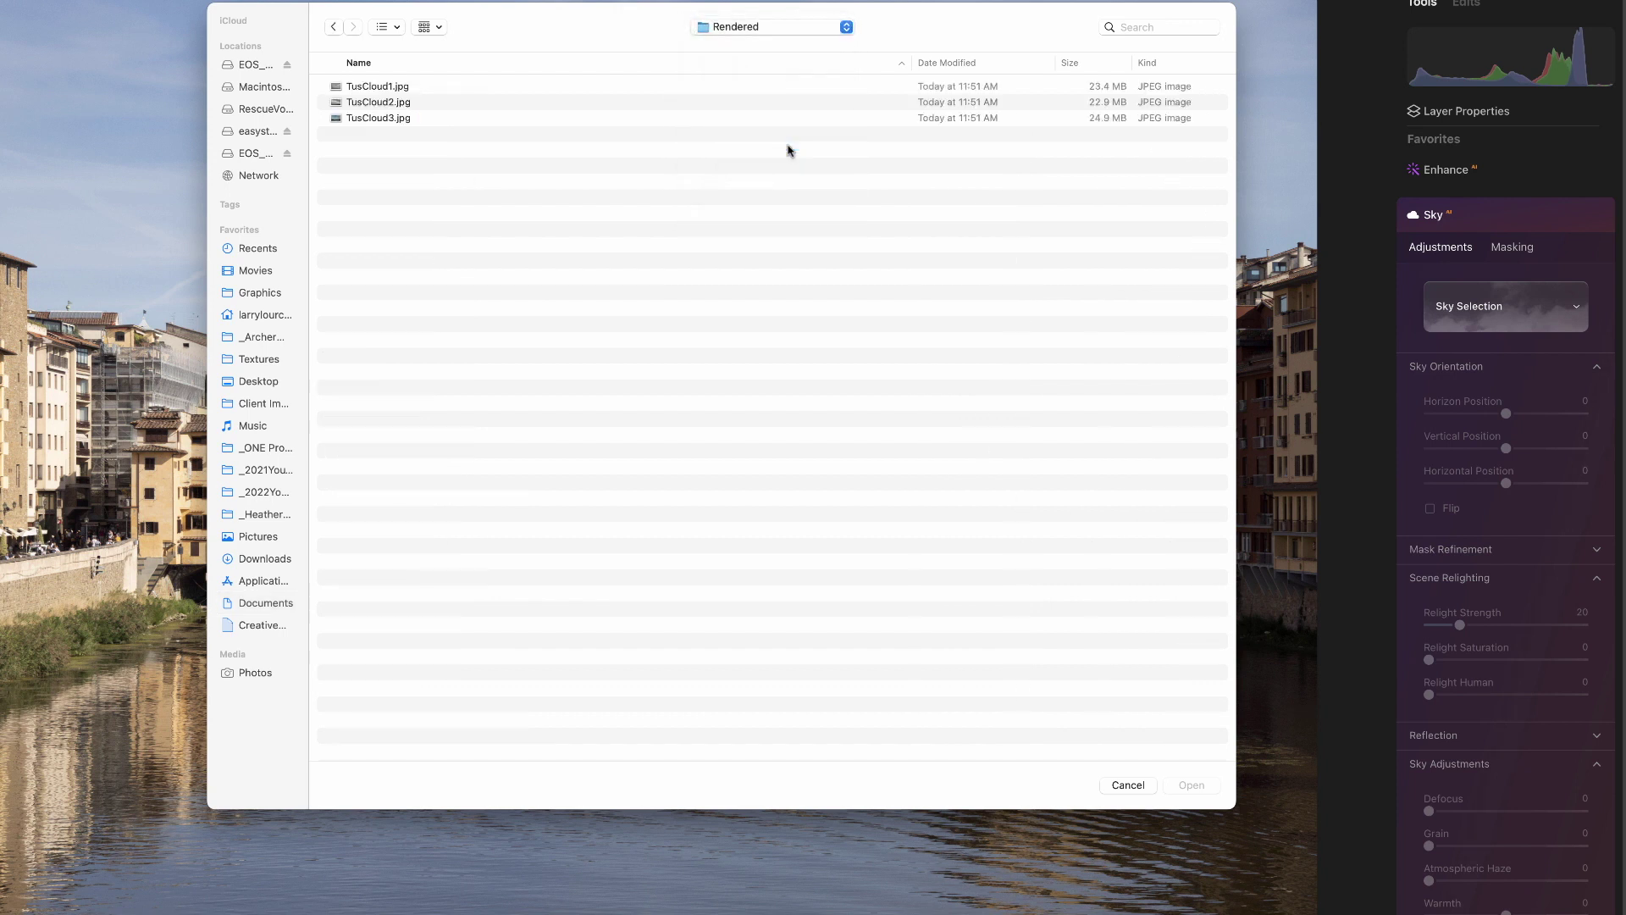
Load TusCloud1.jpg as a custom sky and apply it to the photo
left_click(393, 87)
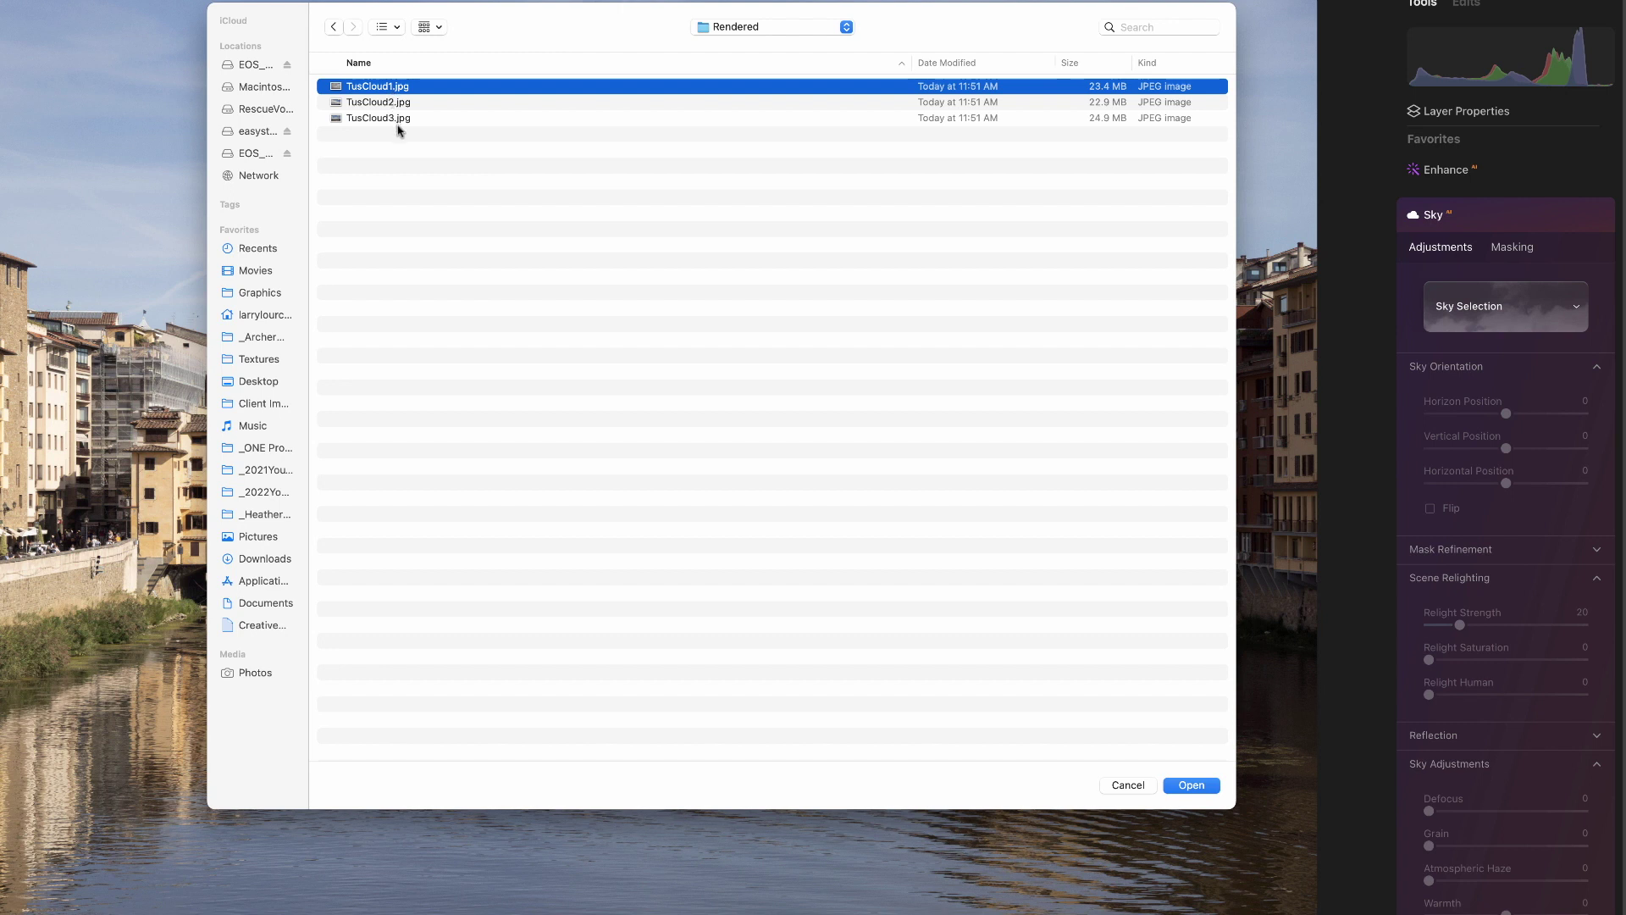
left_click(398, 103)
left_click(394, 118)
left_click(404, 90)
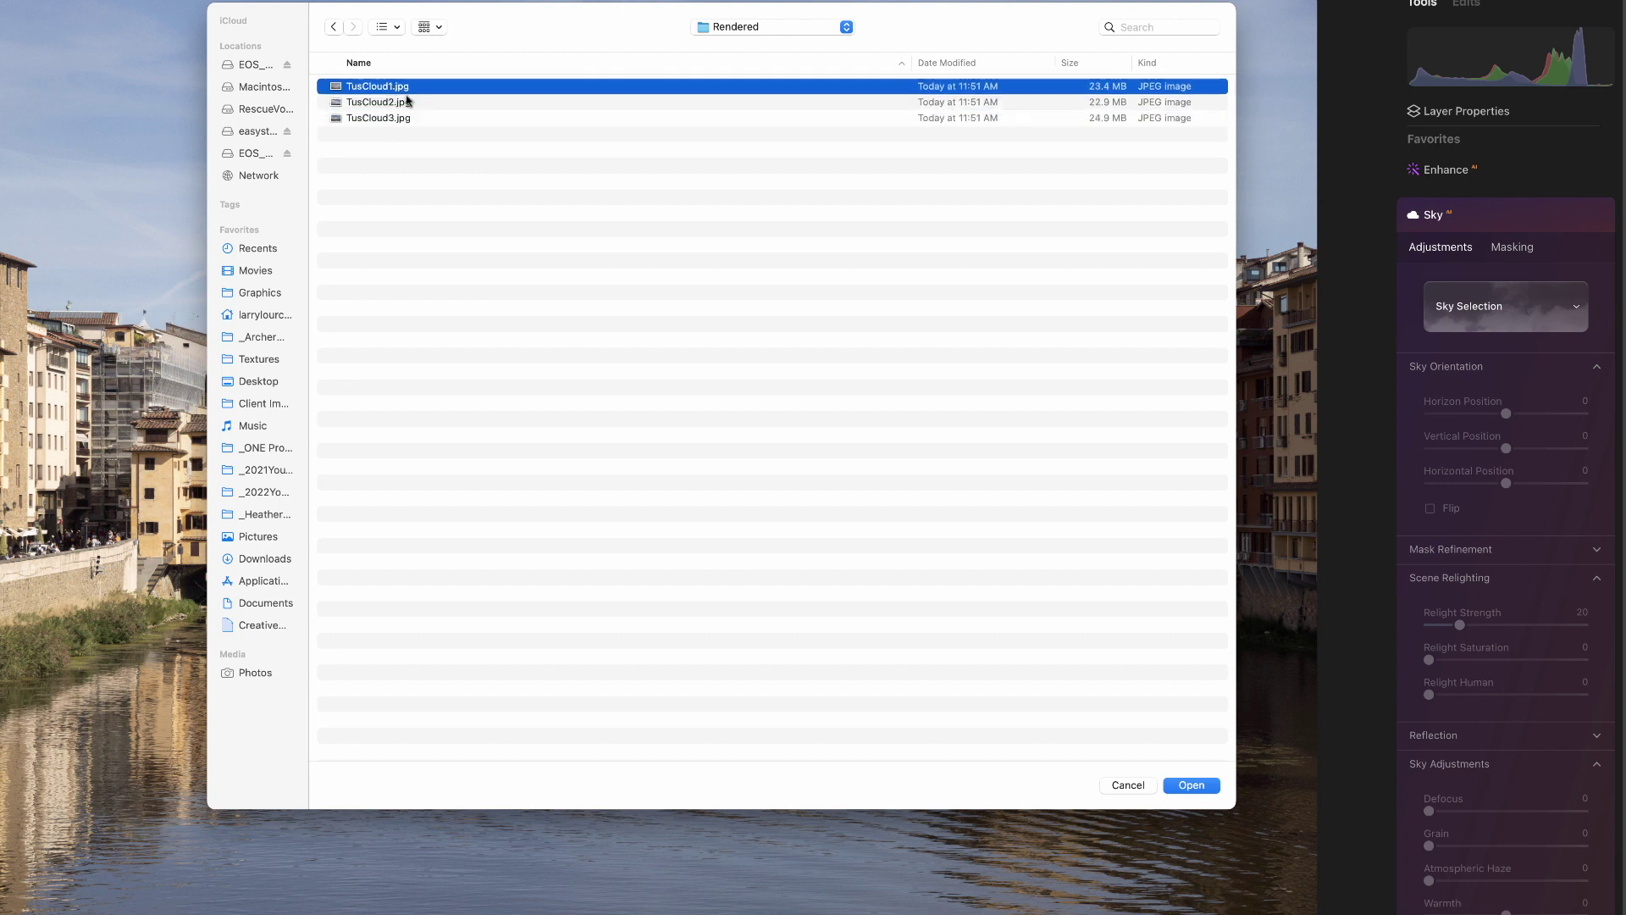
left_click(1192, 785)
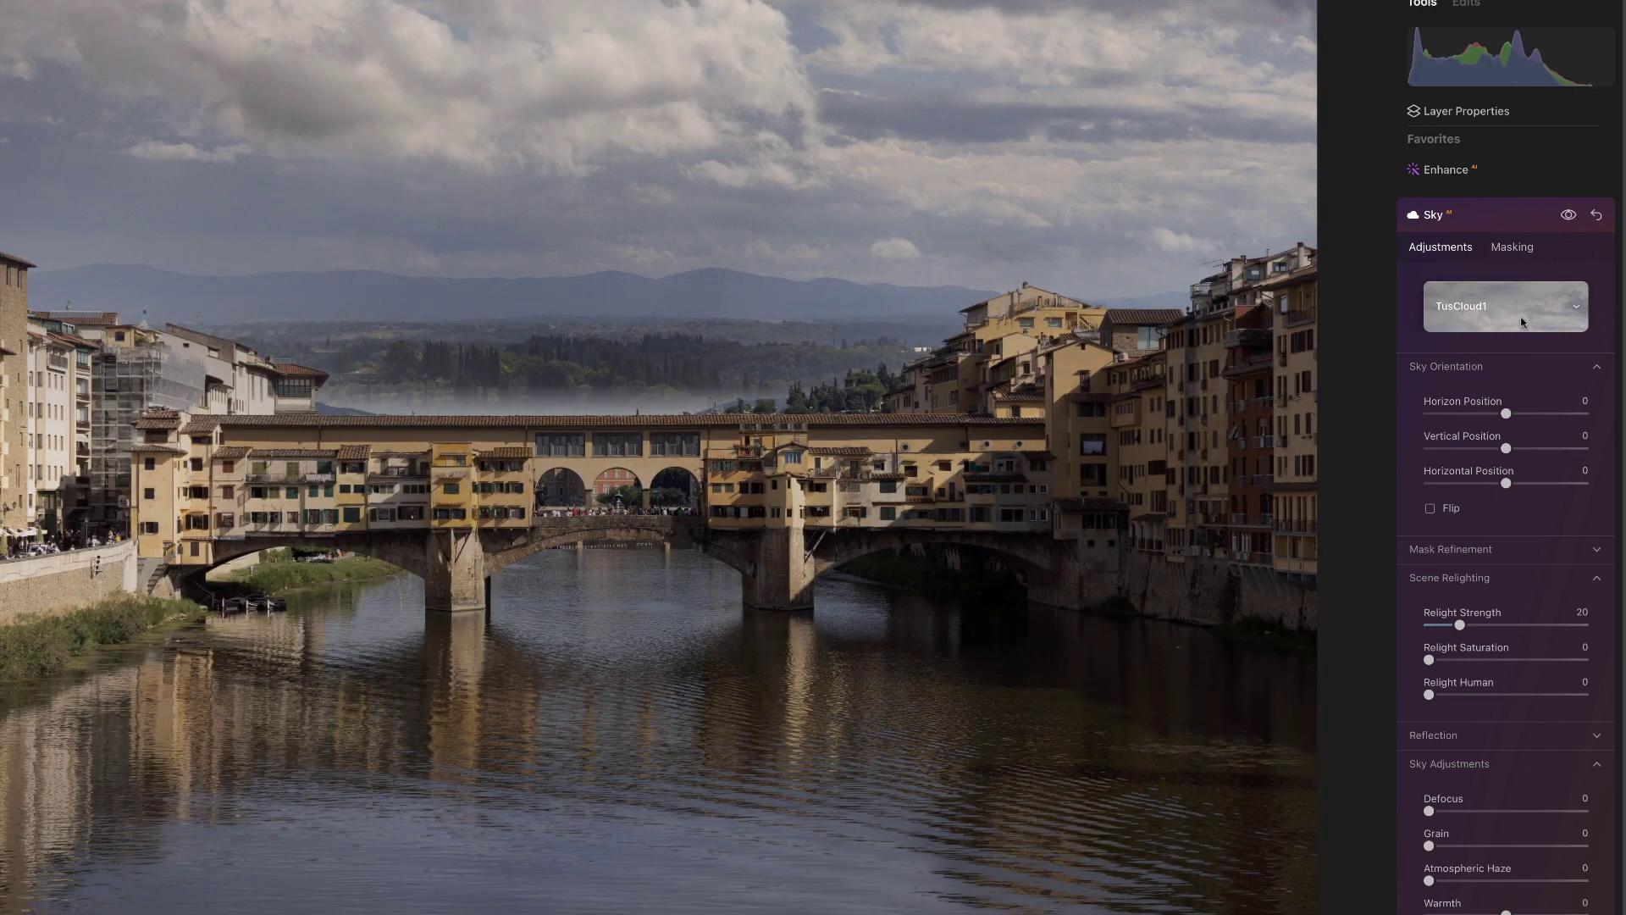
Add TusCloud3.jpg from the Rendered folder as another custom sky, replacing TusCloud1 in the photo
left_click(1575, 309)
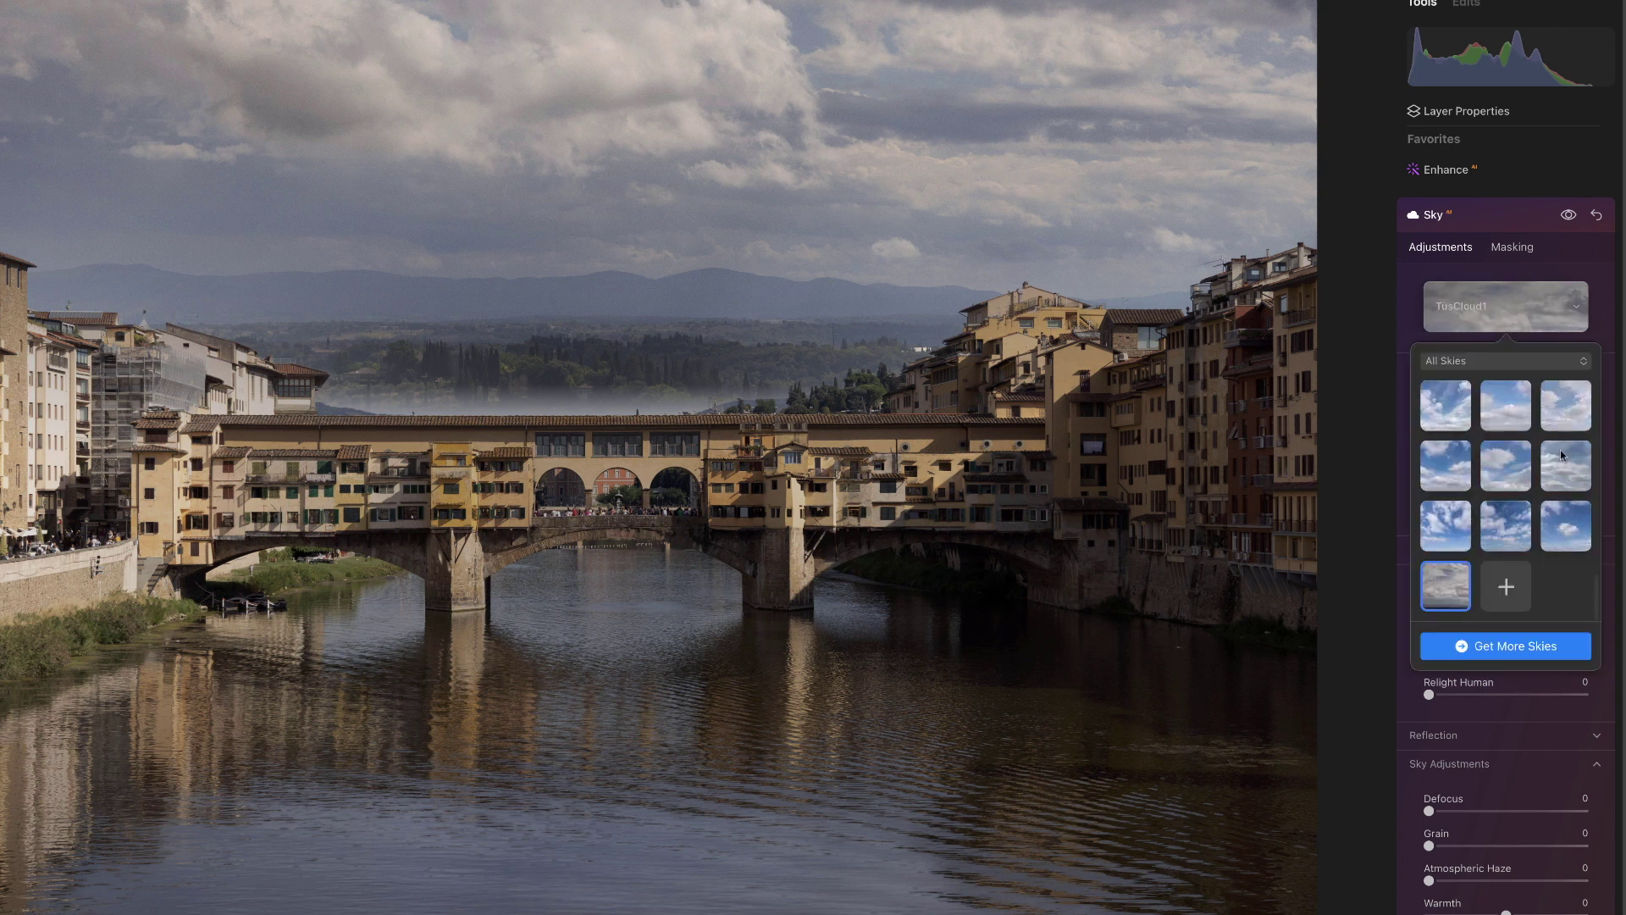
left_click(1503, 586)
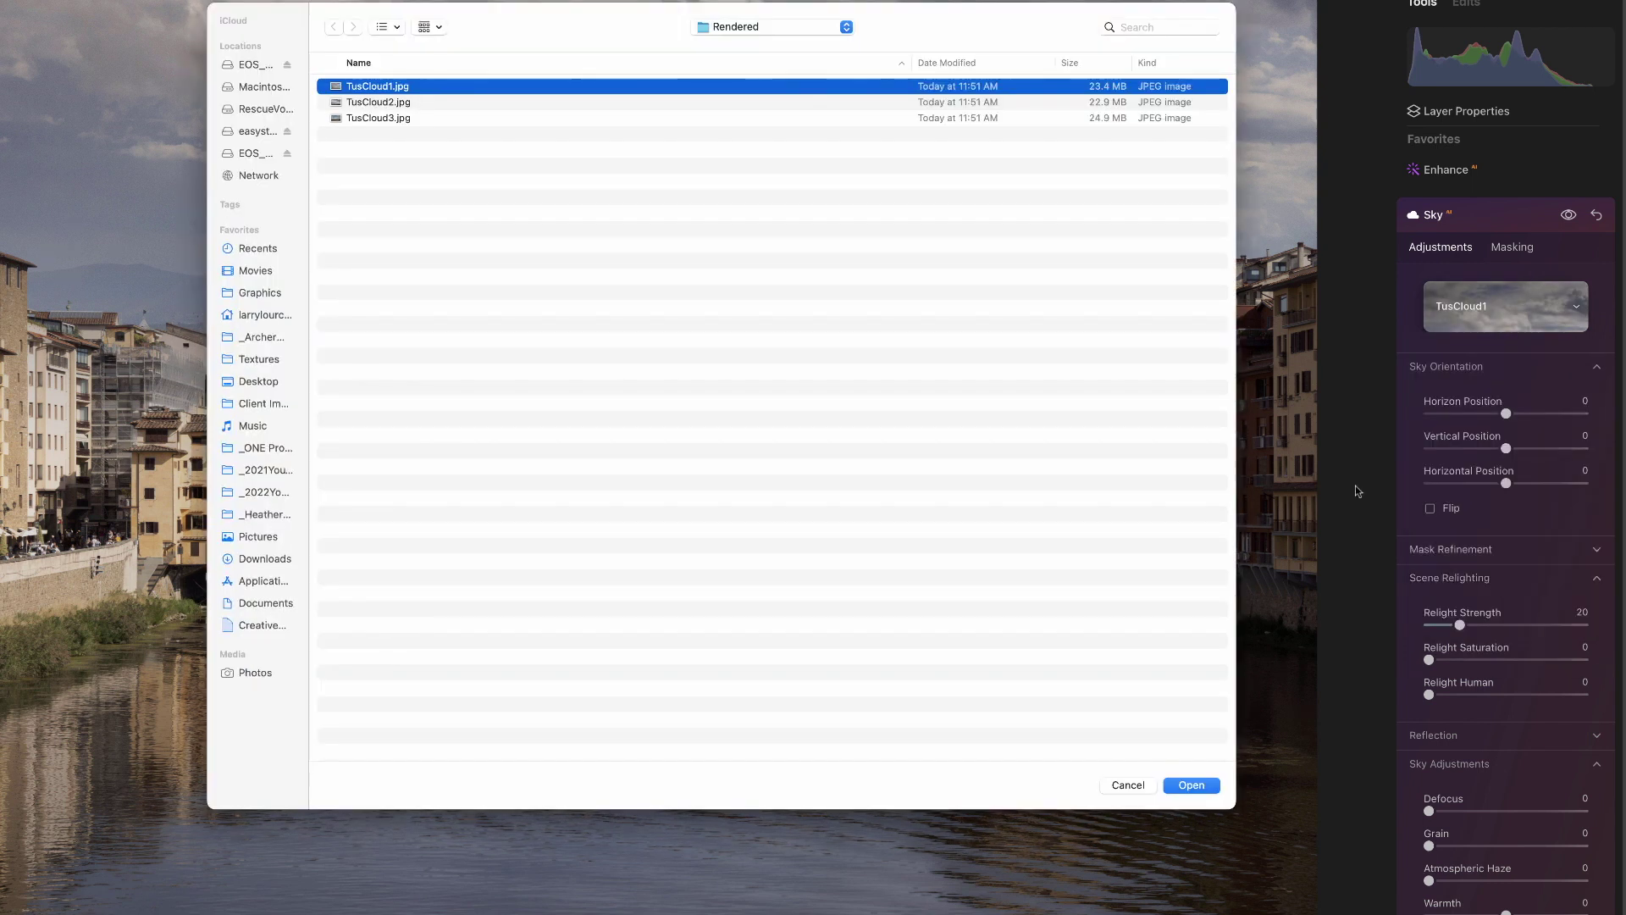
left_click(369, 118)
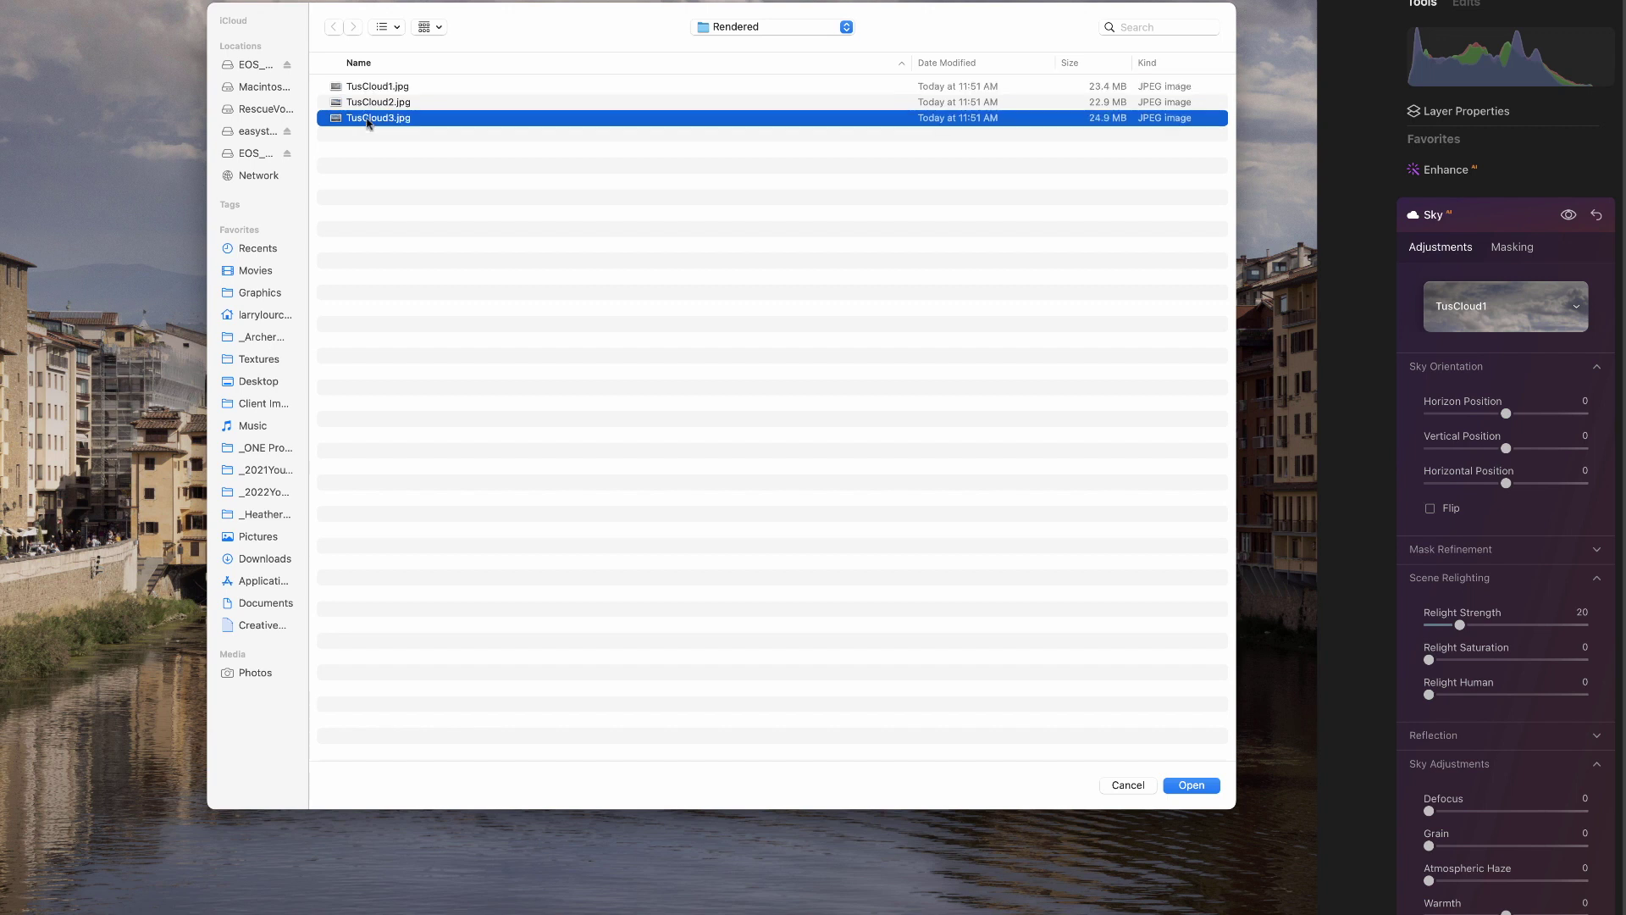
left_click(1192, 784)
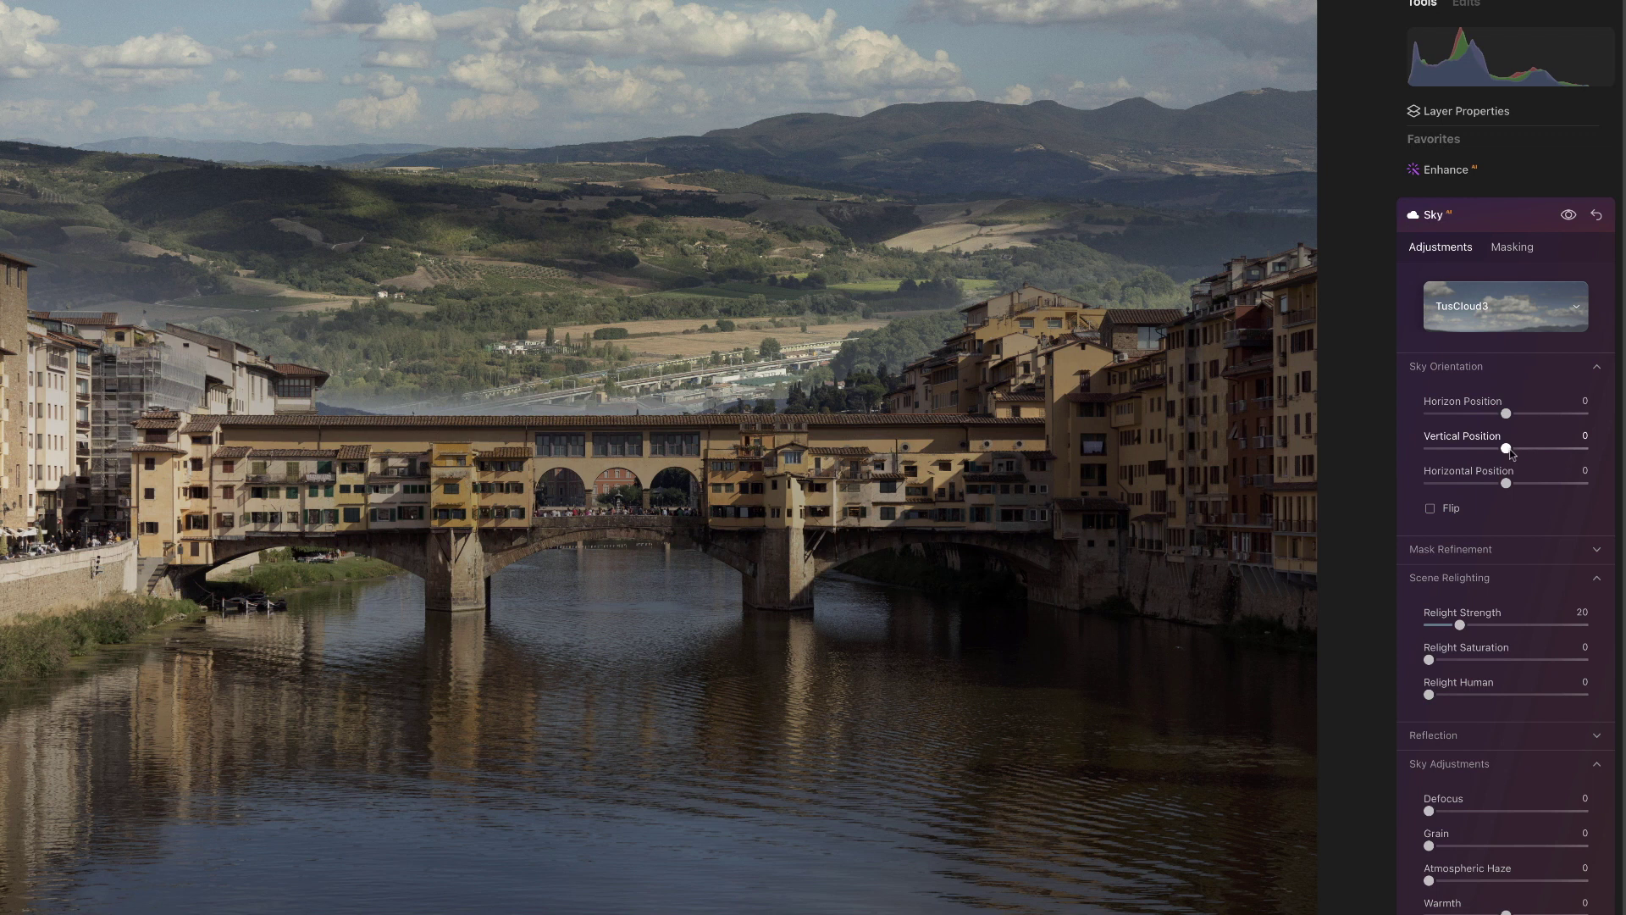
scroll(1505, 451, "down", 1)
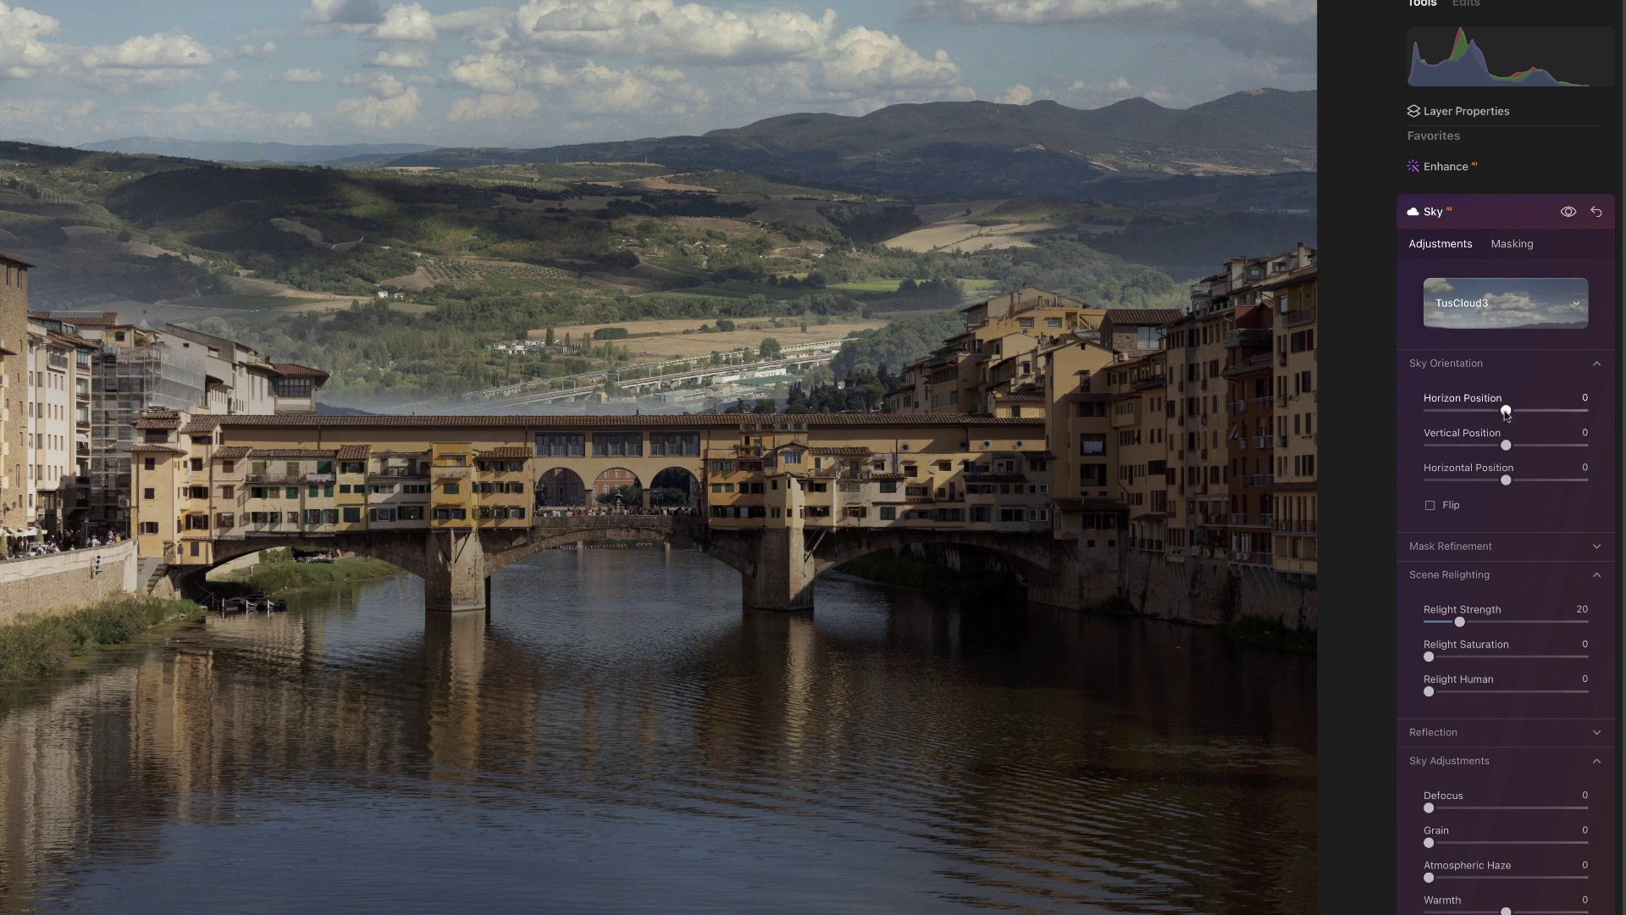
Orient the TusCloud3 sky with a horizon position of -57 and Flip enabled, and set its warmth to 10
left_click_drag(1506, 411, 1455, 433)
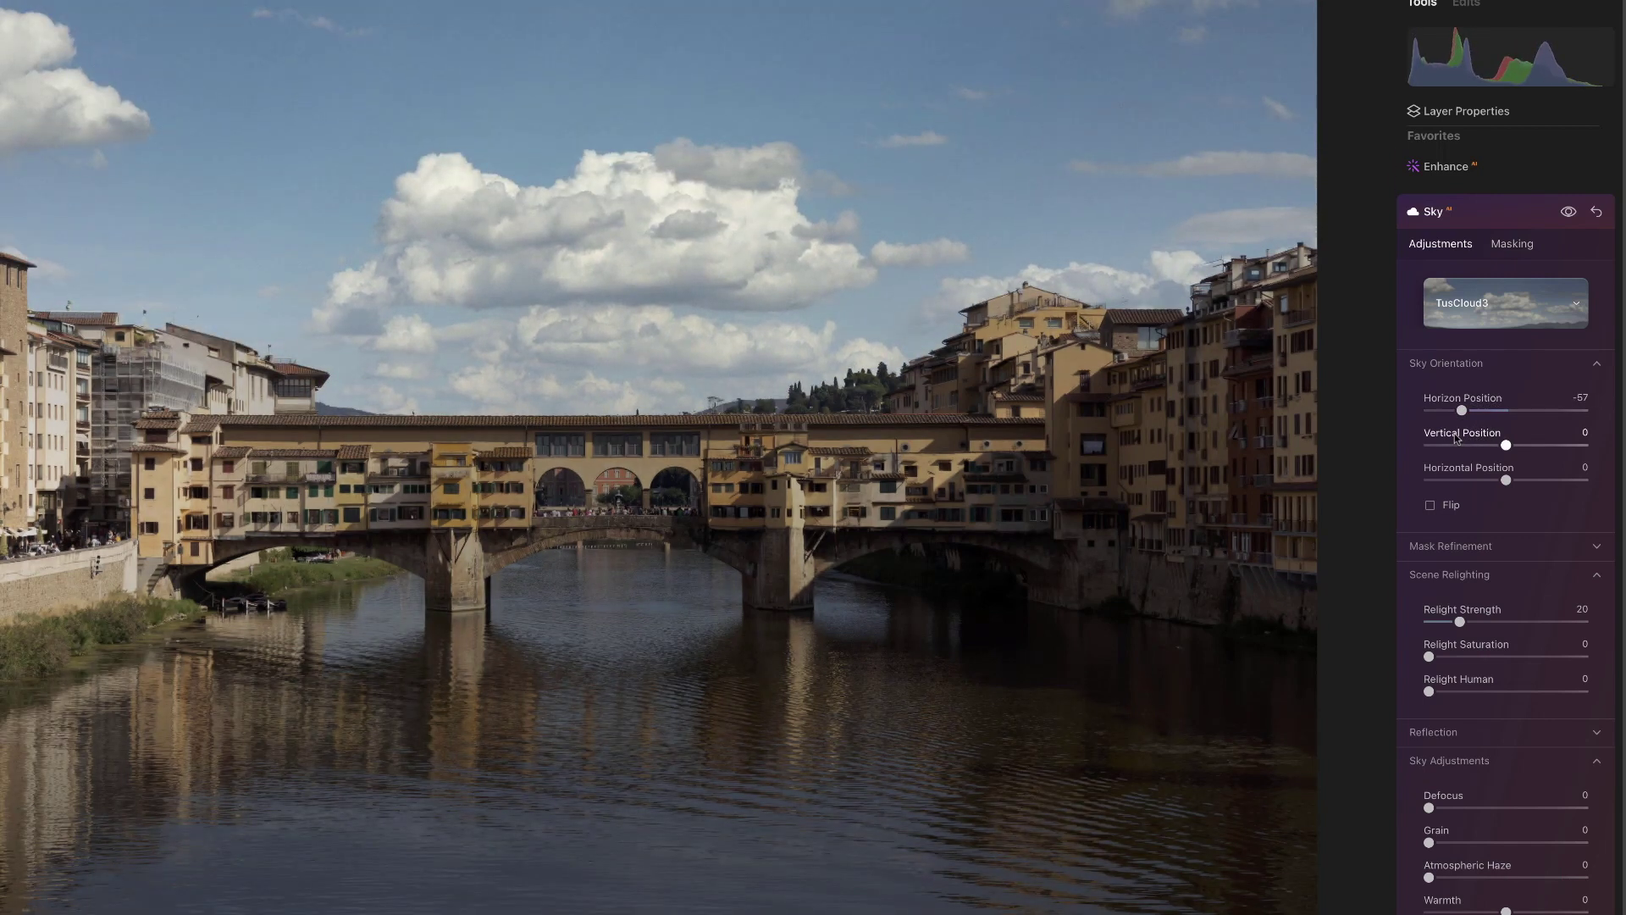
mouse_move(1506, 444)
left_mouse_down()
mouse_move(1525, 444)
mouse_move(1507, 445)
left_mouse_up()
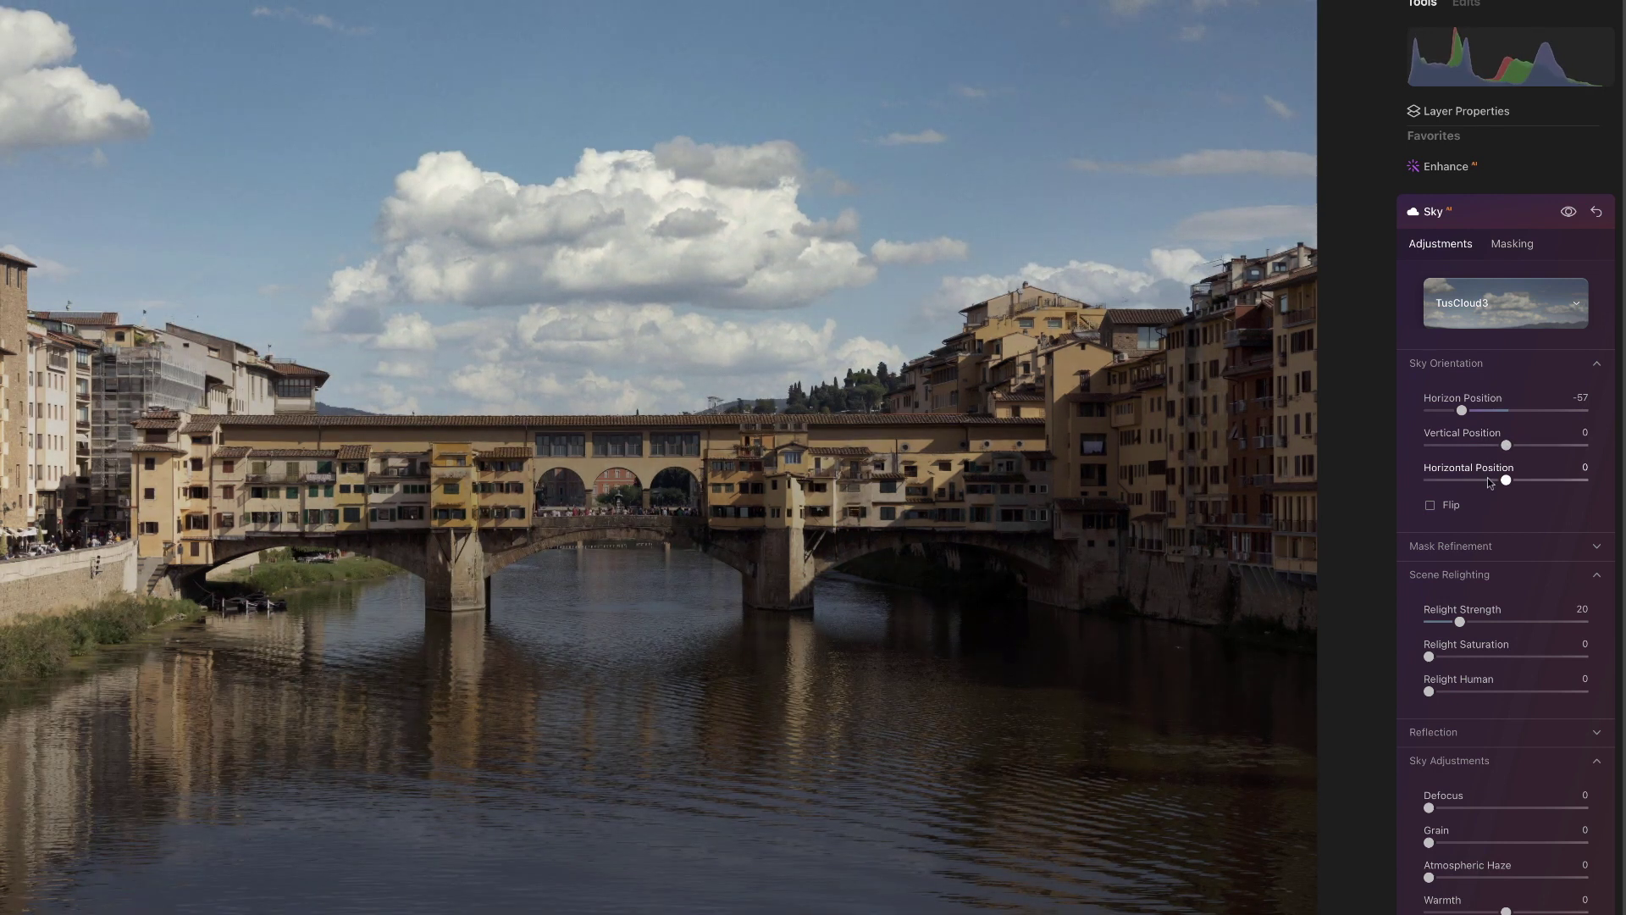
left_click(1430, 506)
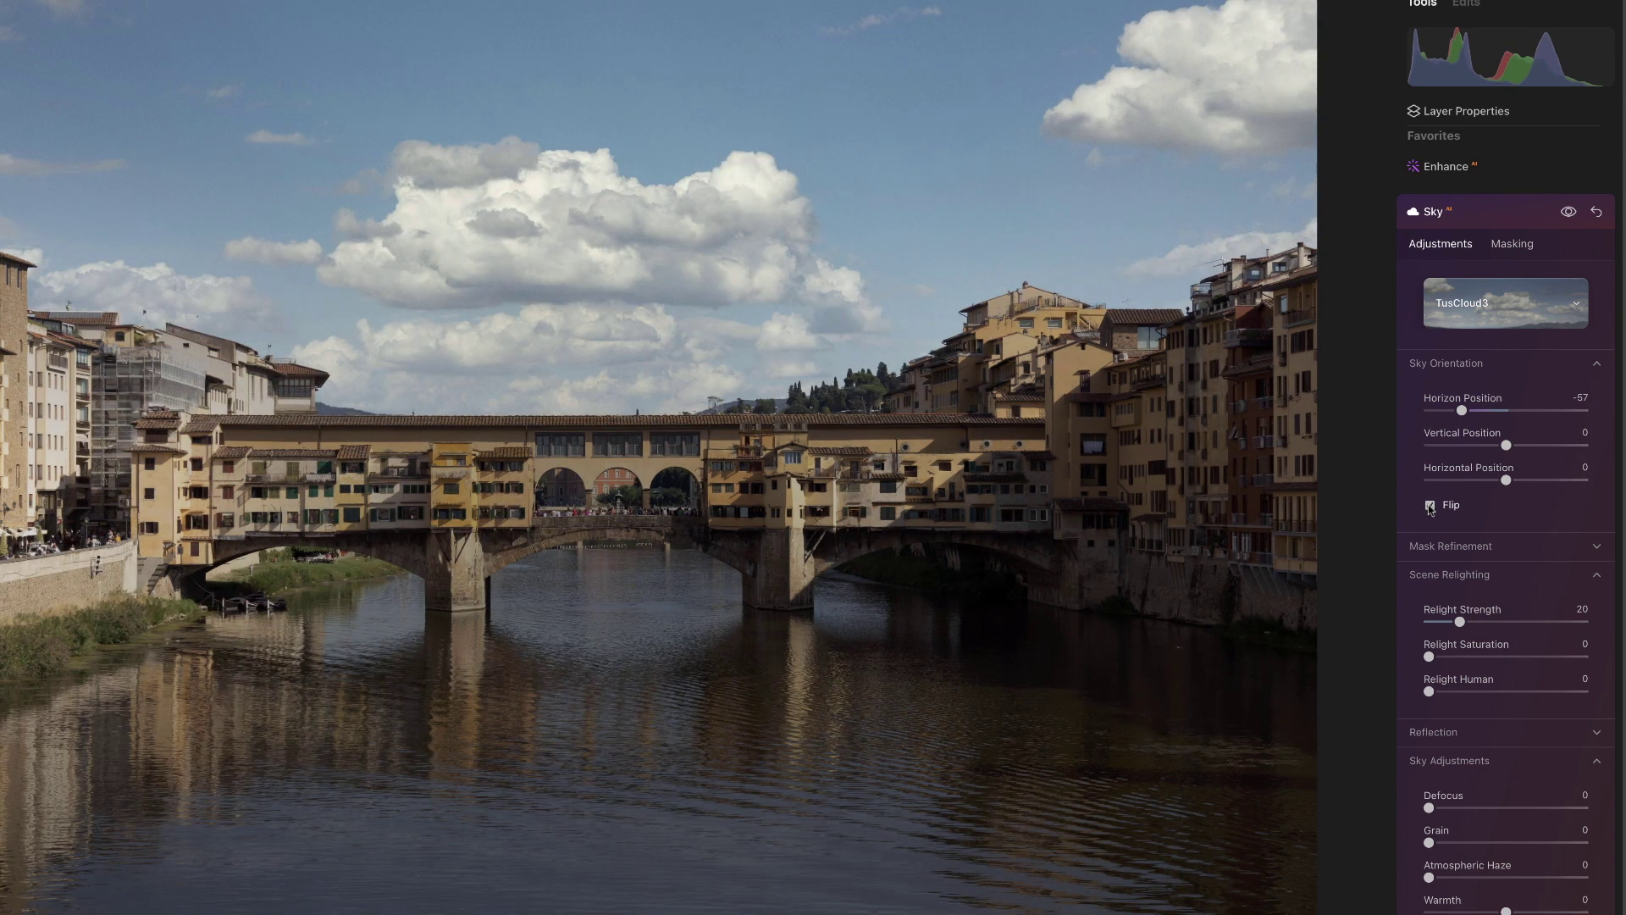
scroll(1488, 604, "down", 2)
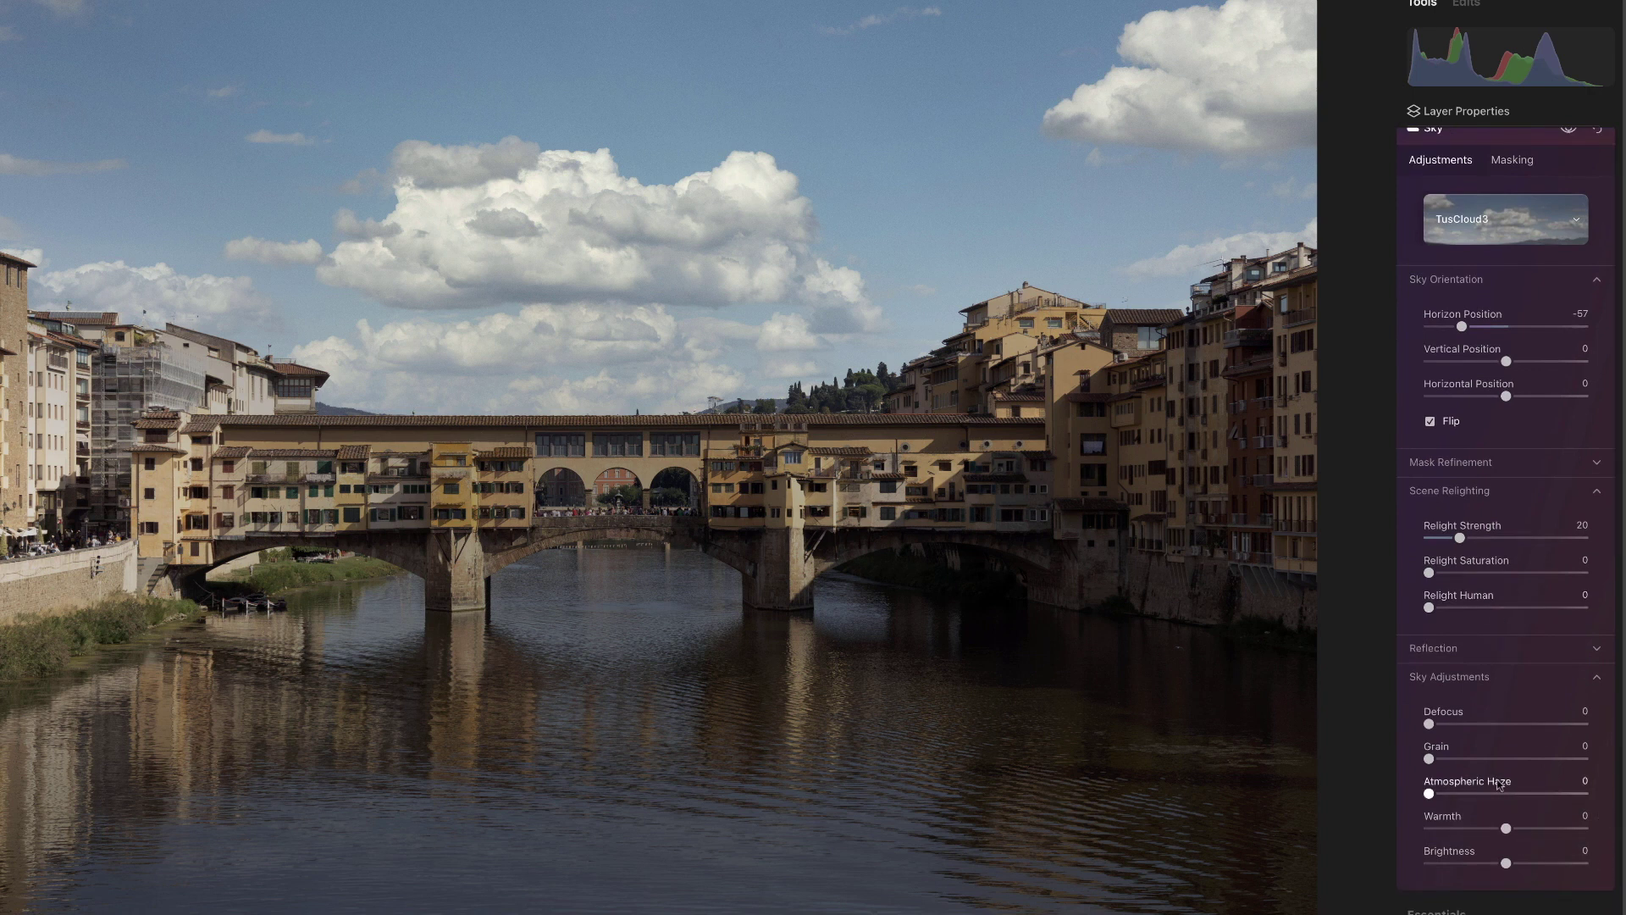
mouse_move(1505, 829)
left_mouse_down()
mouse_move(1531, 829)
mouse_move(1516, 830)
left_mouse_up()
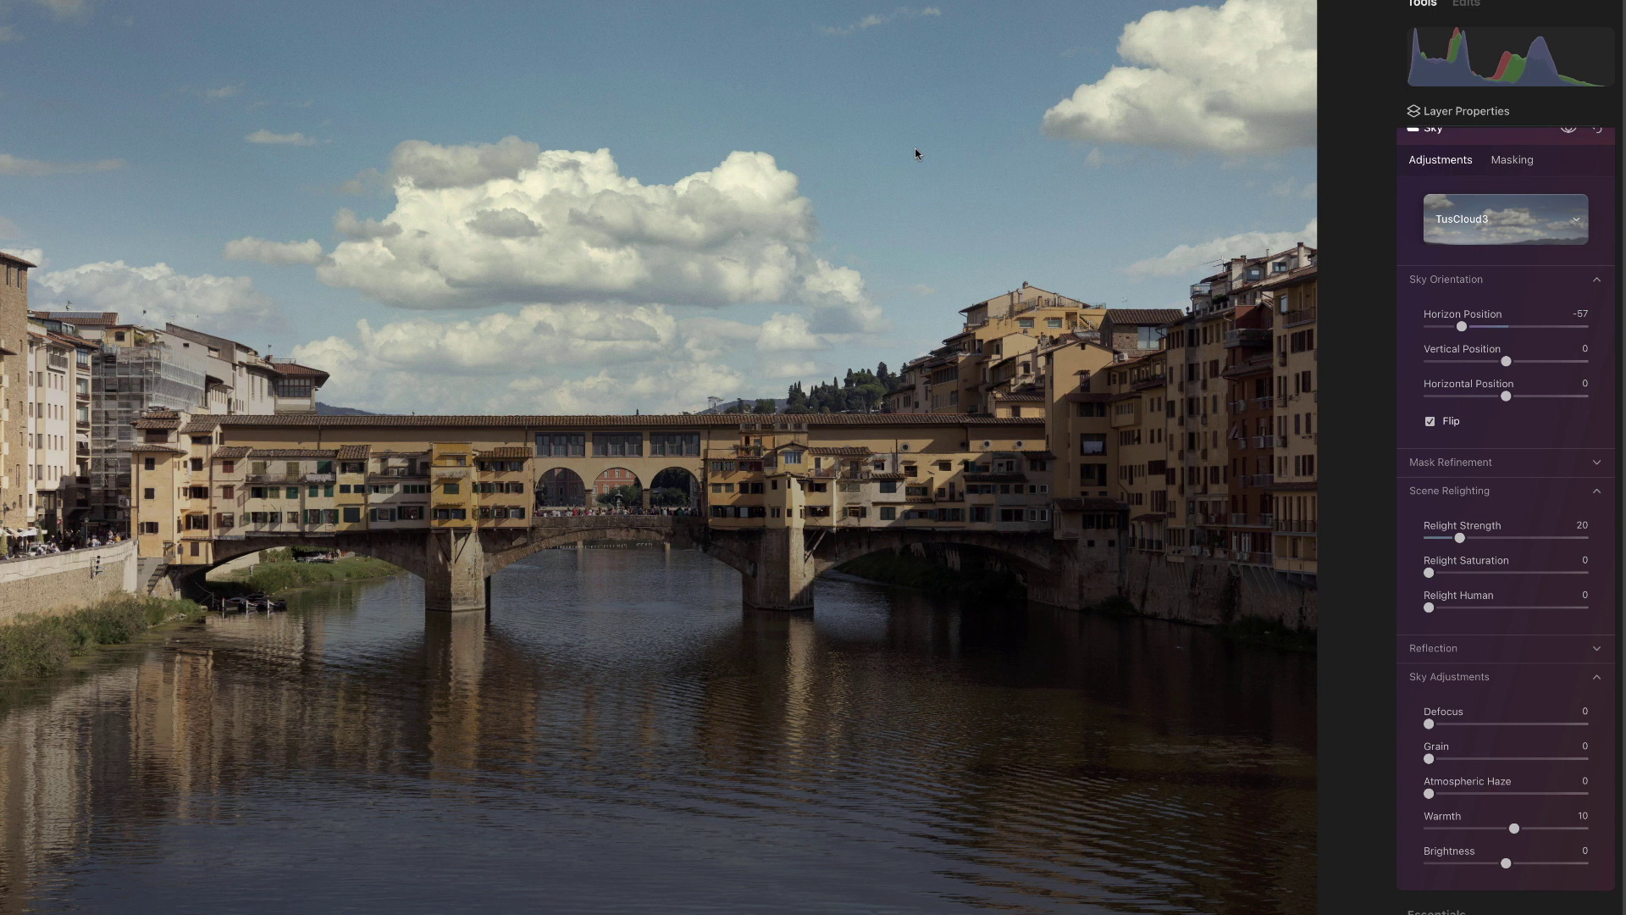
Add TusCloud2.jpg from the Rendered folder as a custom sky, replacing TusCloud3 in the photo
left_click(1575, 222)
left_click(1564, 504)
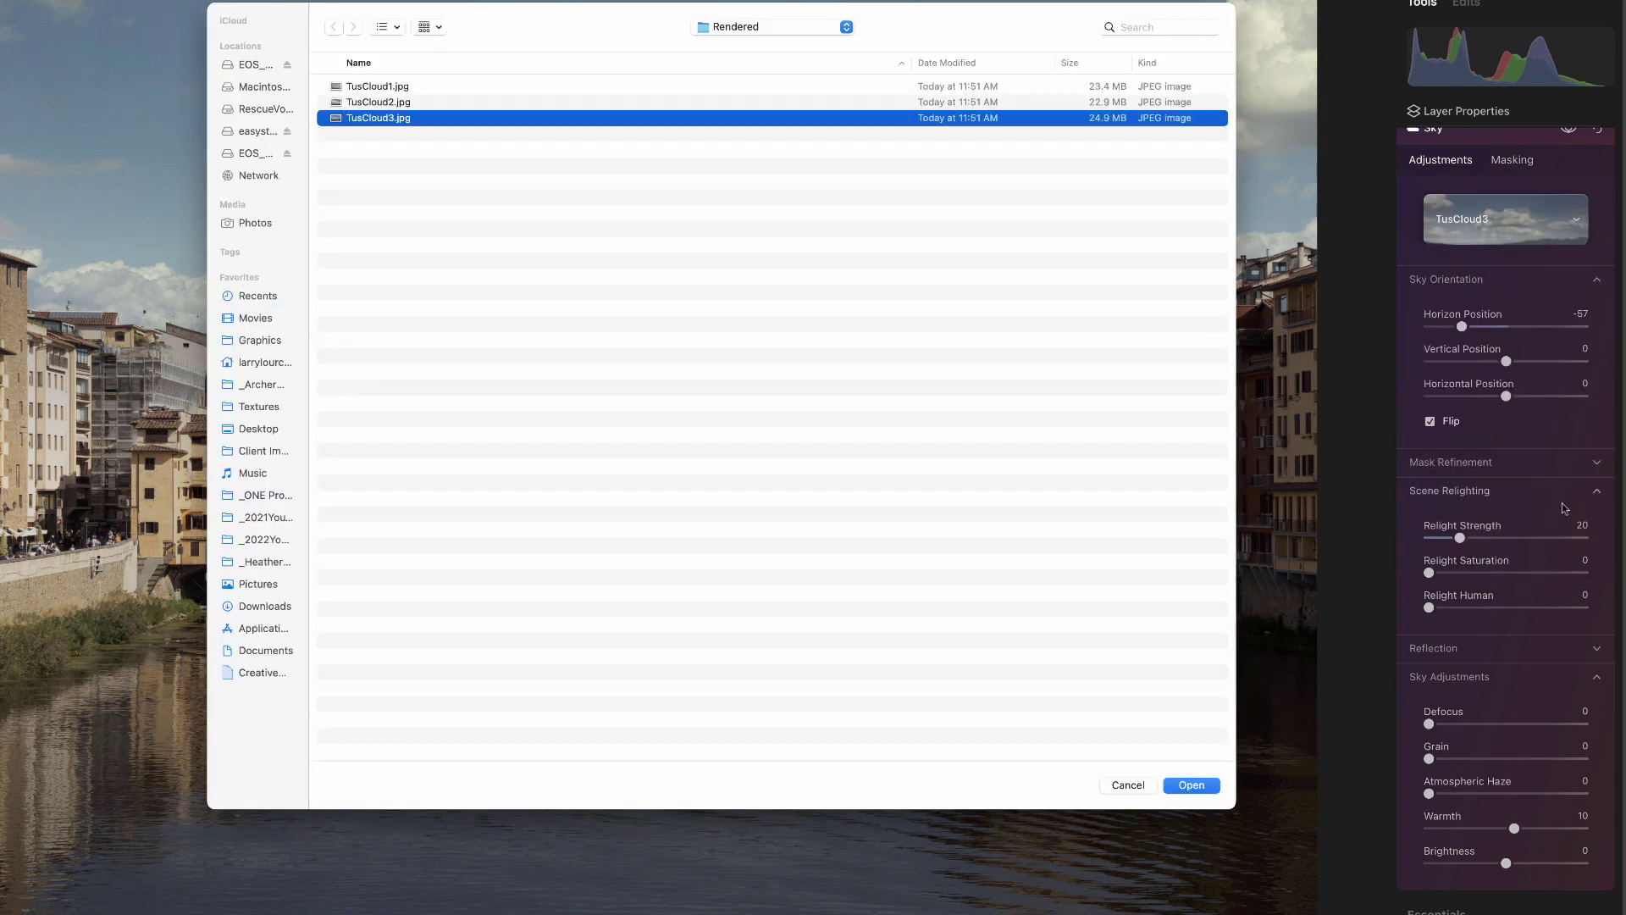
left_click(365, 103)
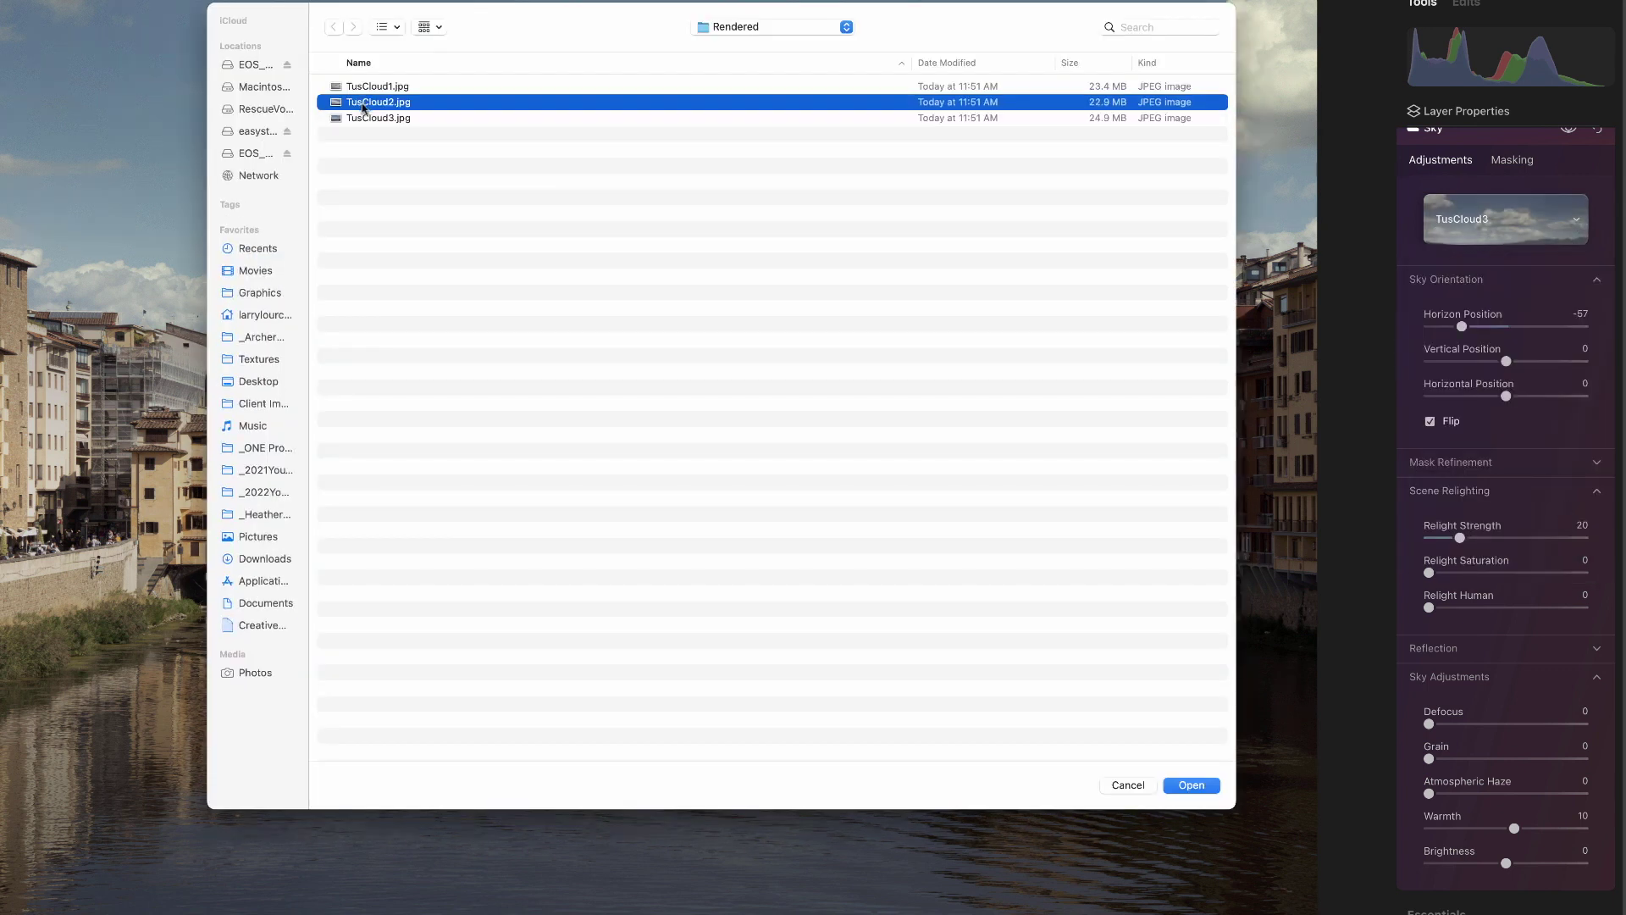
left_click(1192, 786)
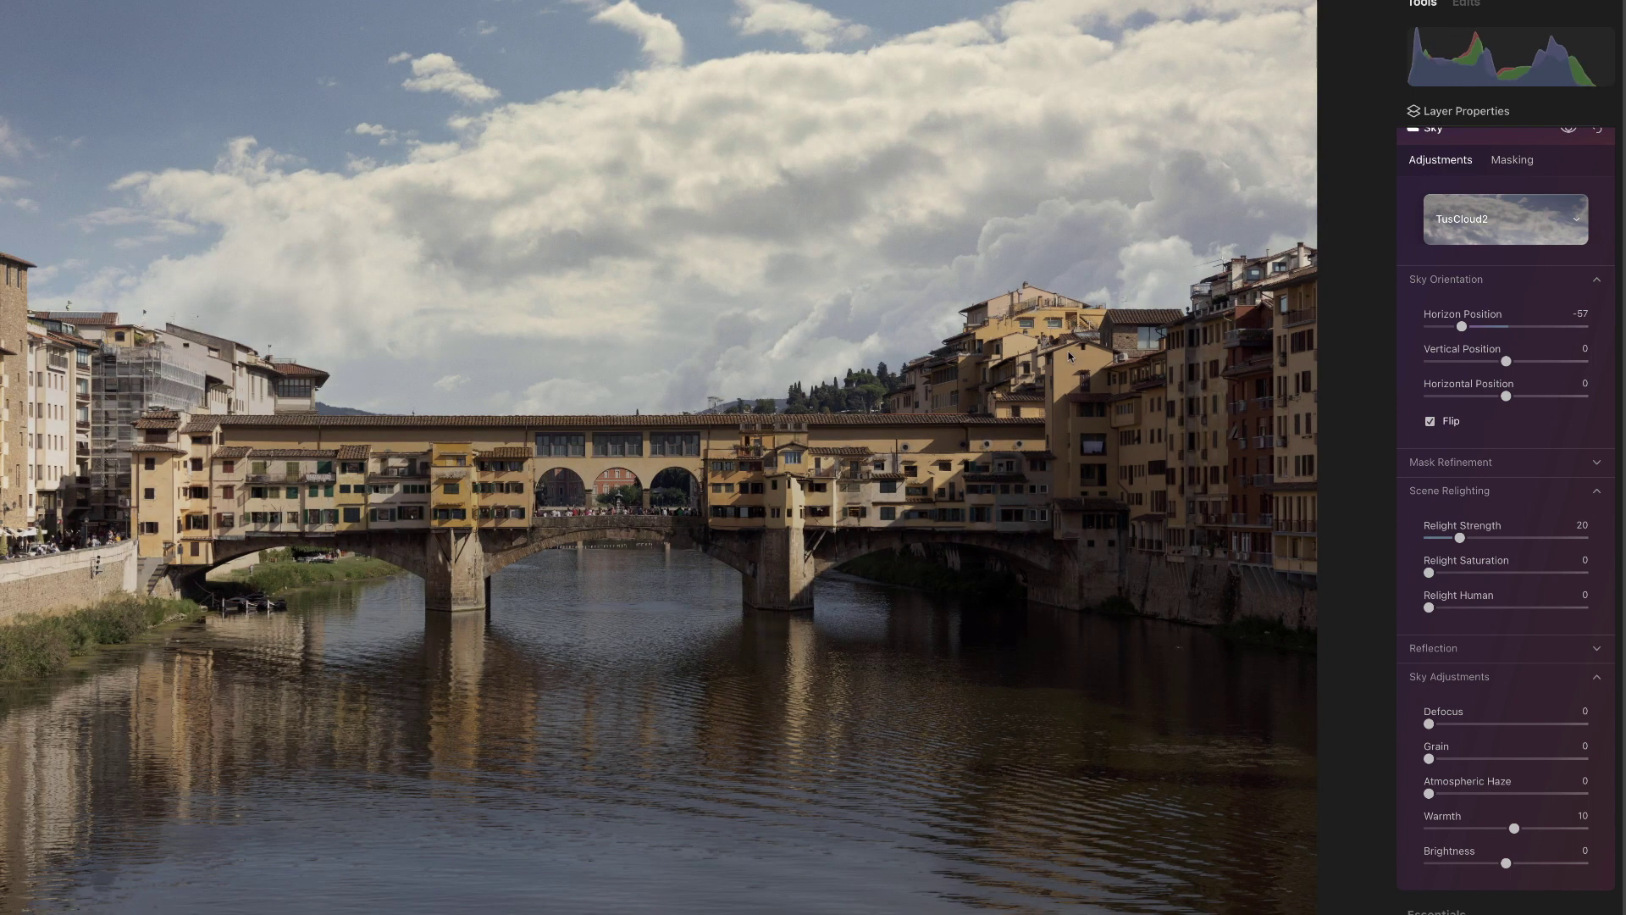
Unflip the TusCloud2 sky, set its horizon position to -36 and vertical position to -6, and set relight strength to 59
left_click(1430, 423)
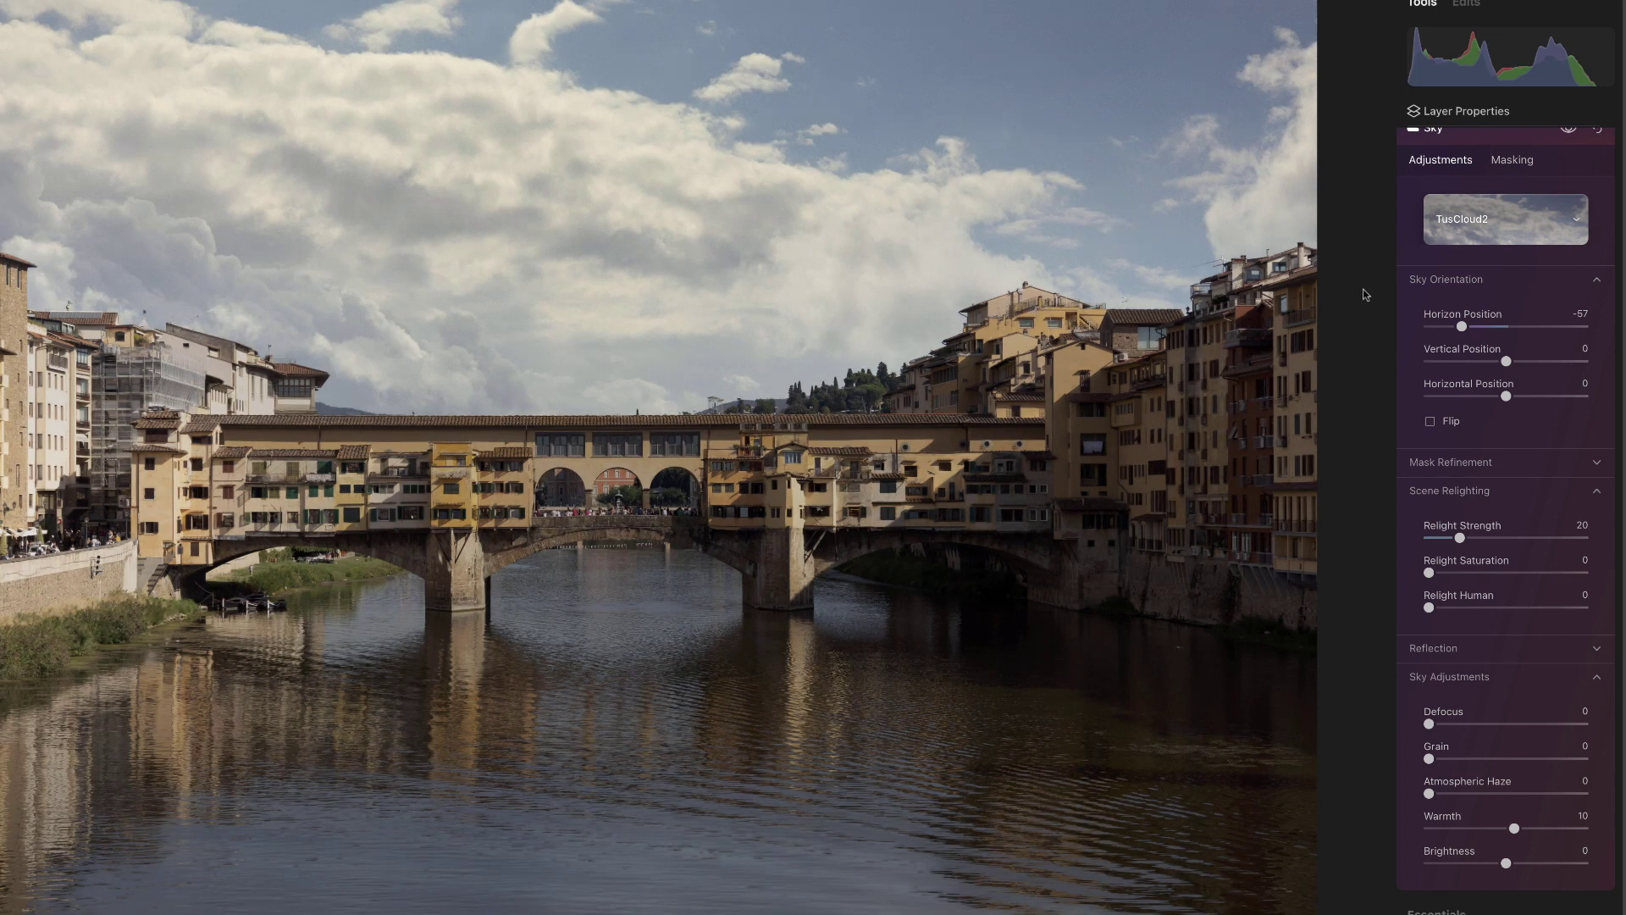
left_click_drag(1463, 328, 1502, 365)
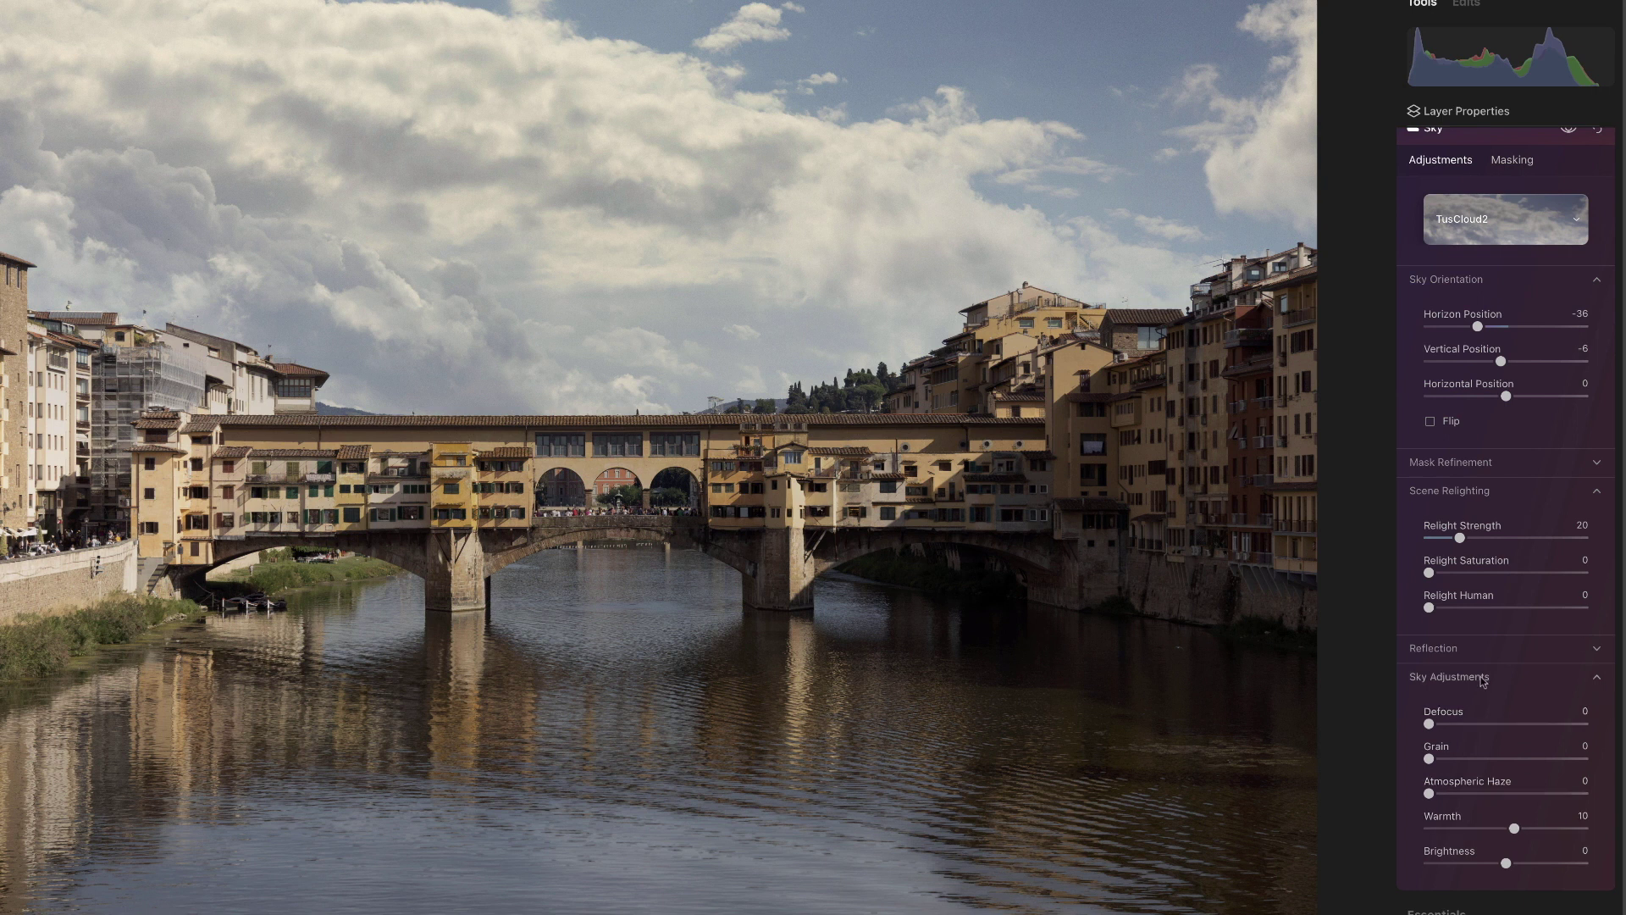
left_click_drag(1460, 539, 1521, 540)
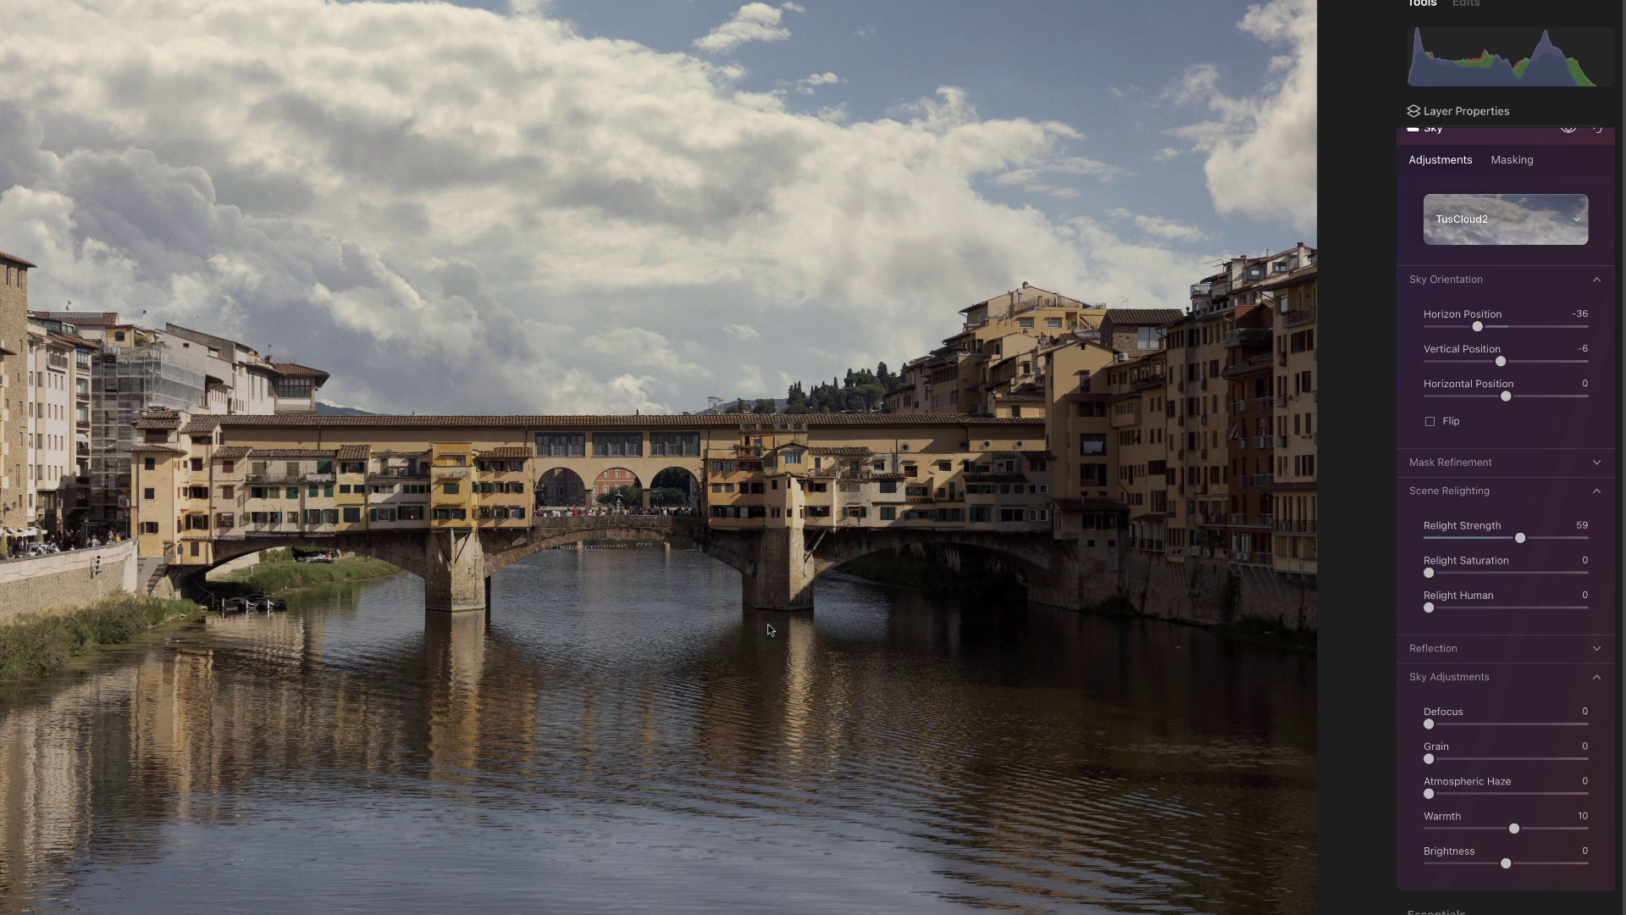
Enhance the photo using Enhance AI with Accent at 29 and Sky Enhancer at 27
scroll(1414, 480, "up", 2)
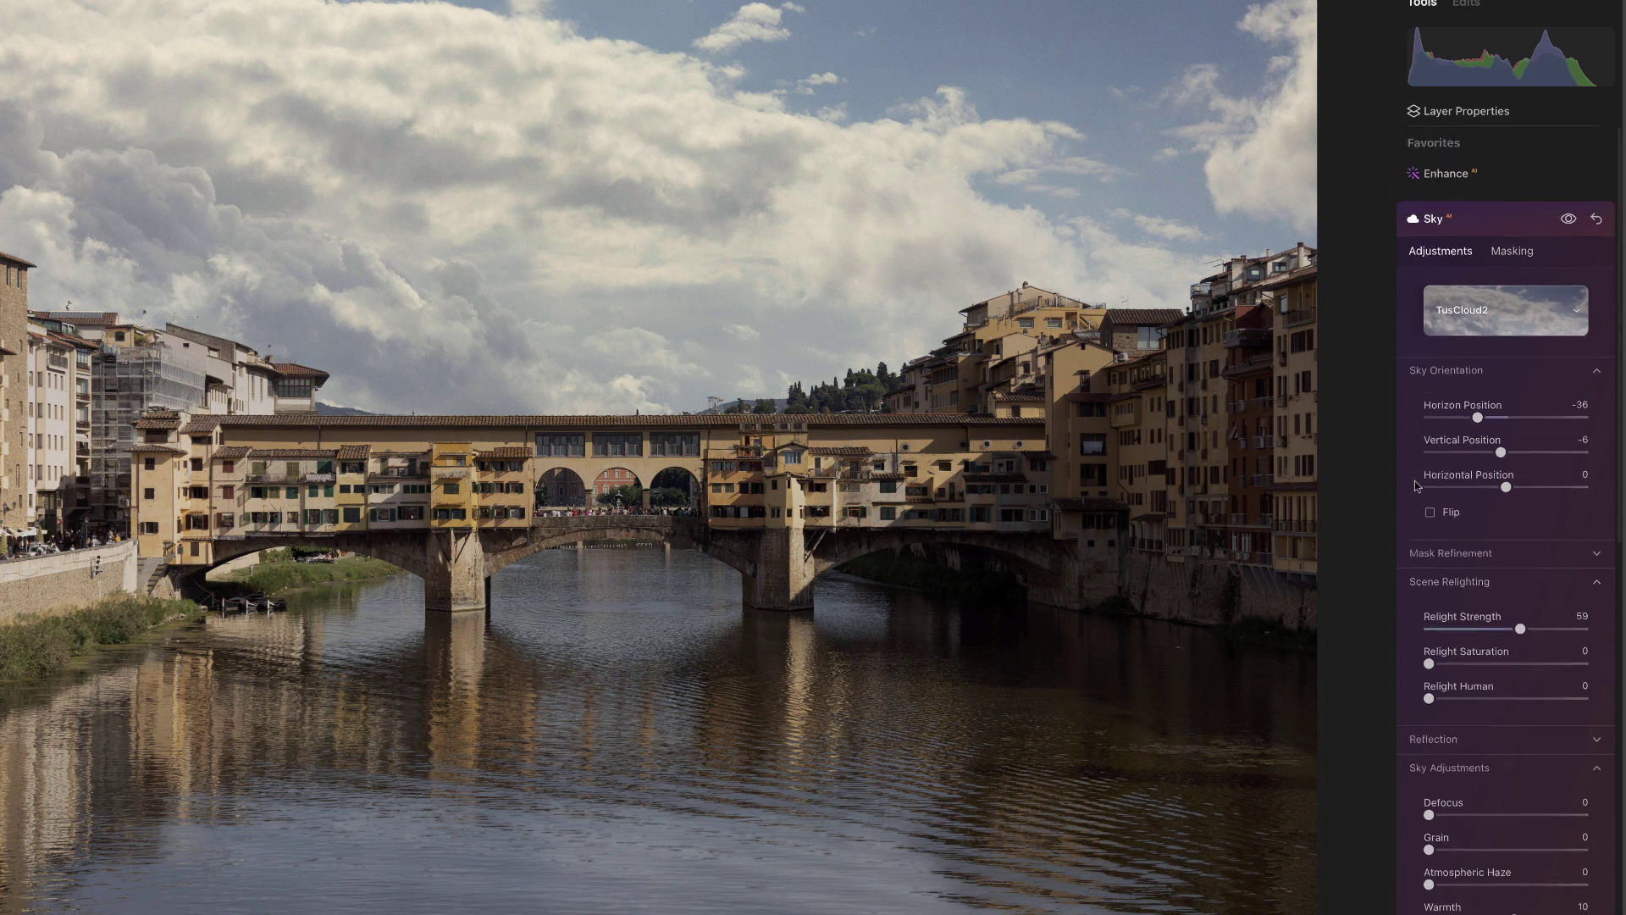
left_click(1437, 178)
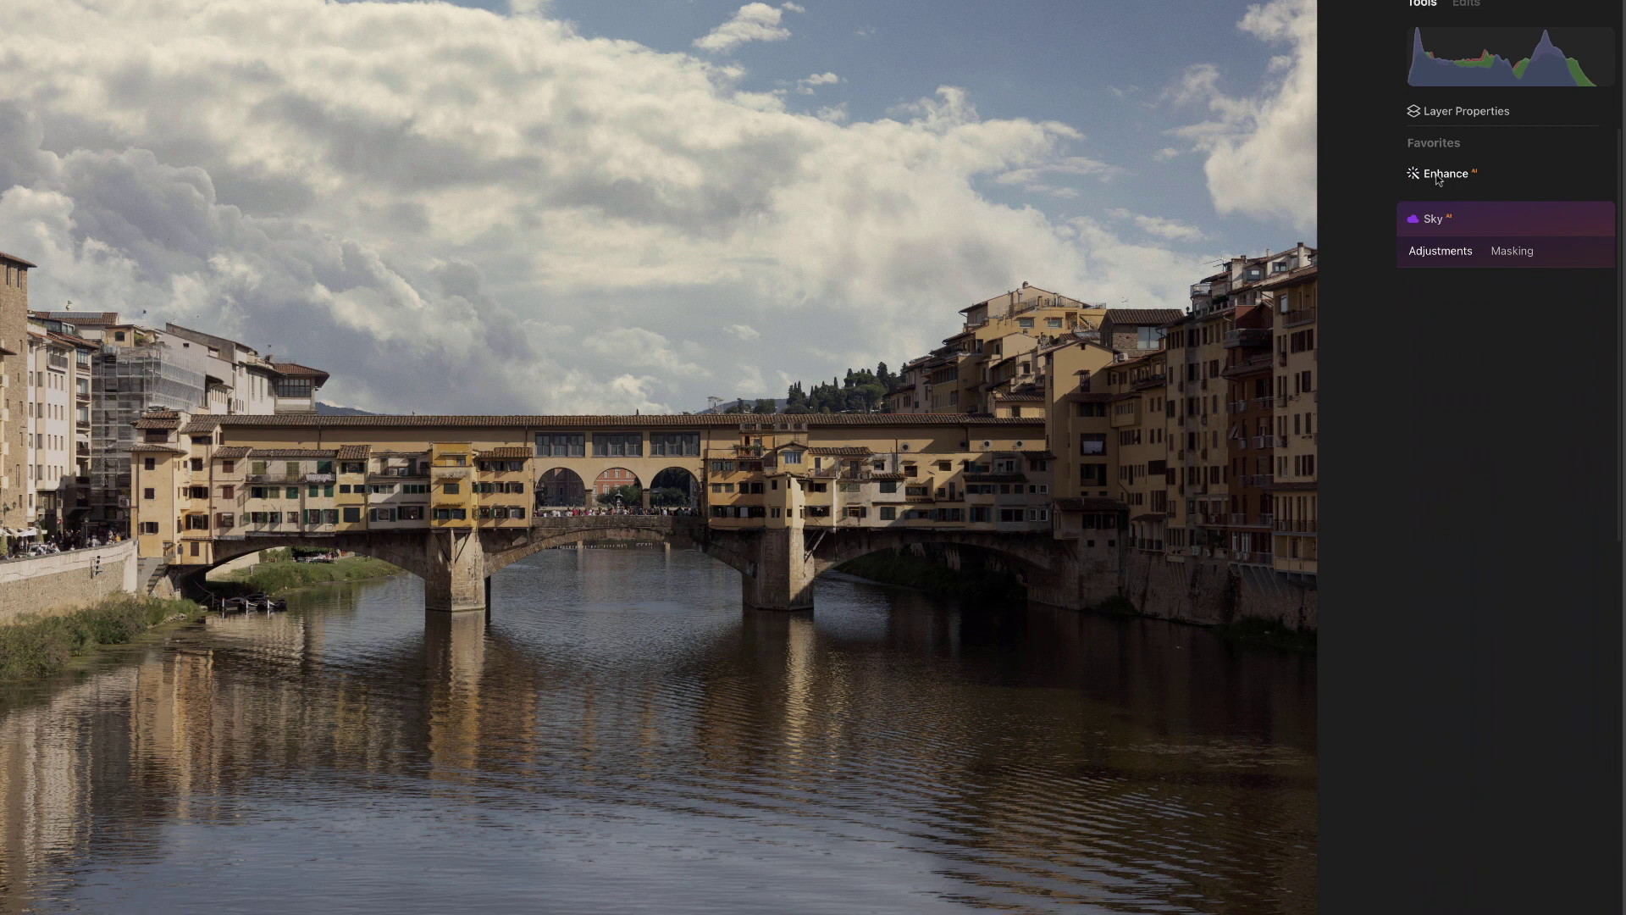
left_click_drag(1429, 306, 1499, 277)
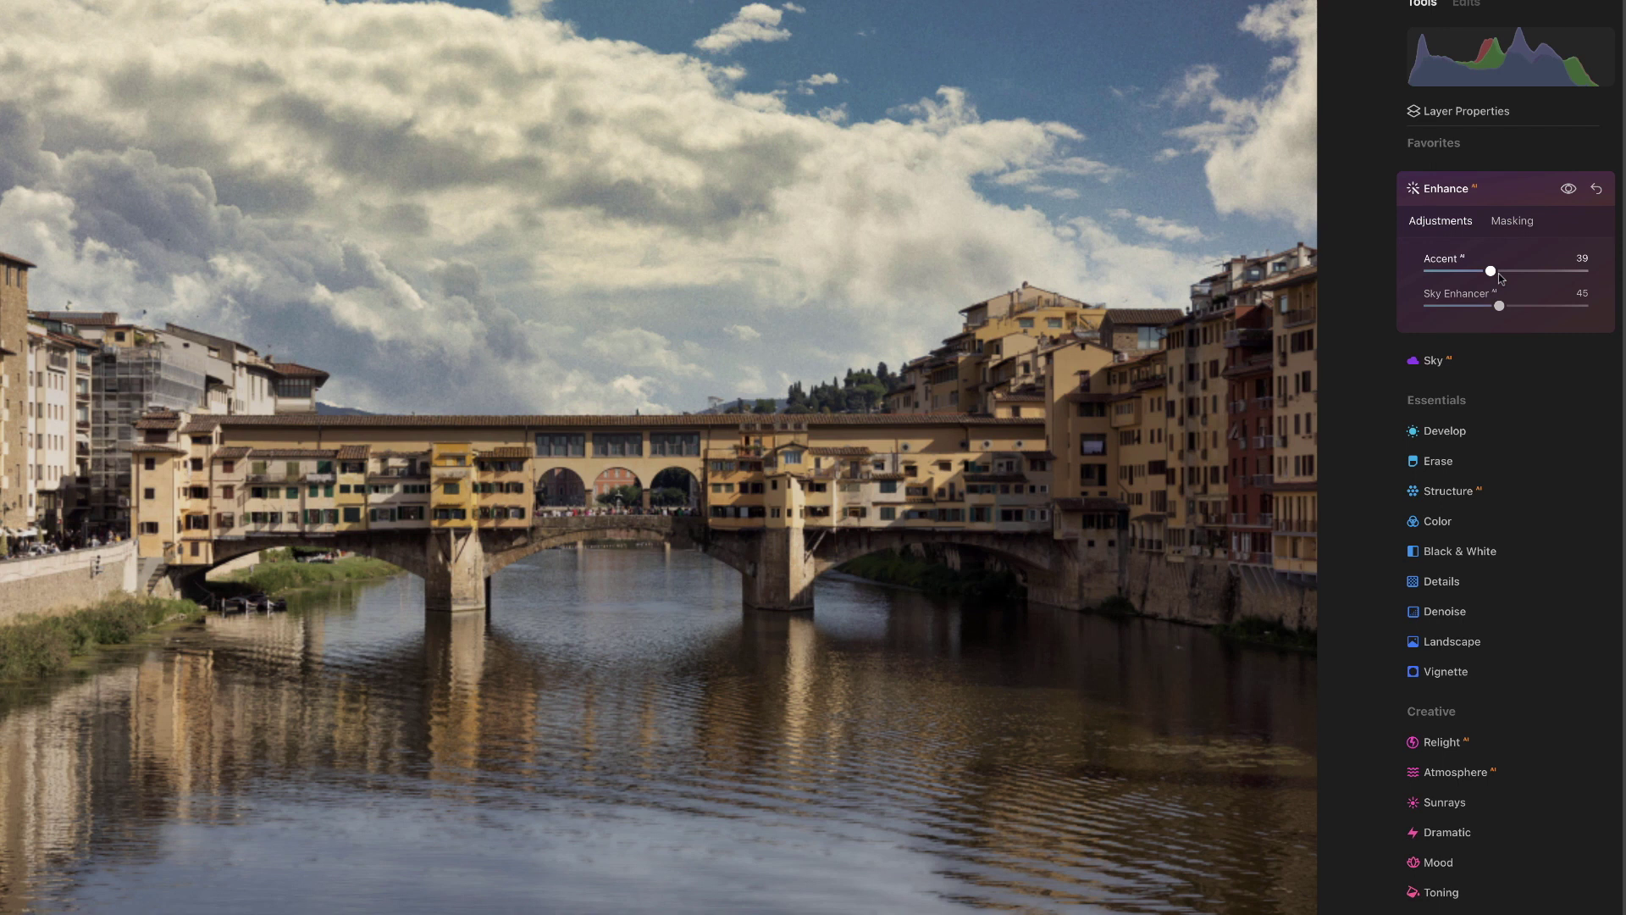
left_click_drag(1492, 272, 1472, 305)
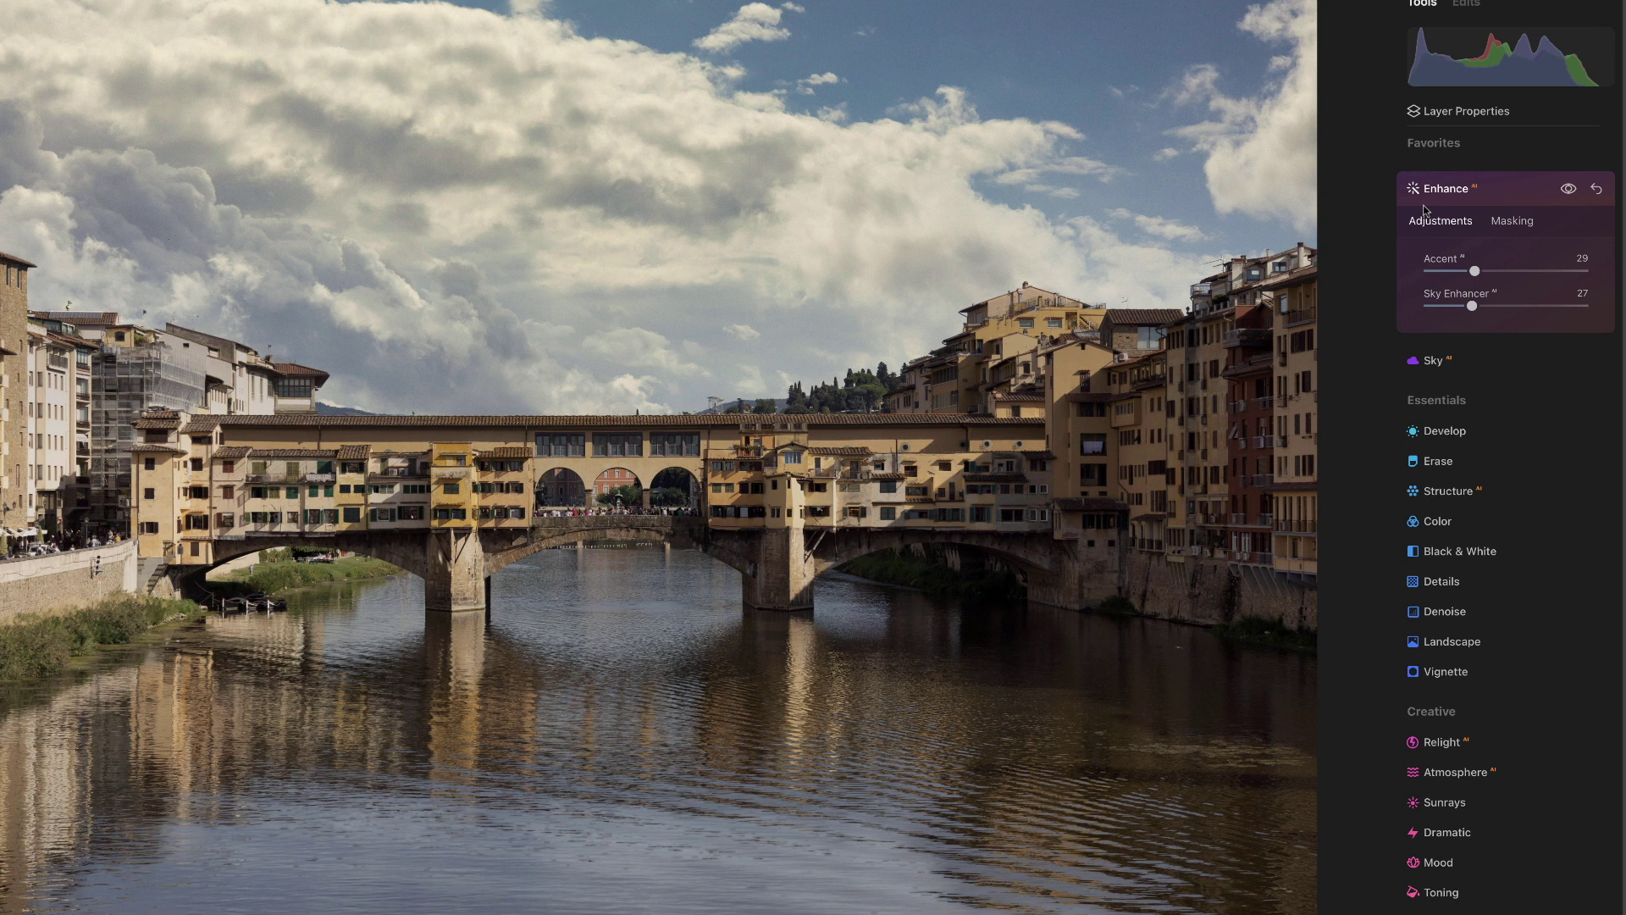
Return to Sky AI and look through the whole sky collection, from the built-in blue skies to the custom ones
left_click(1435, 360)
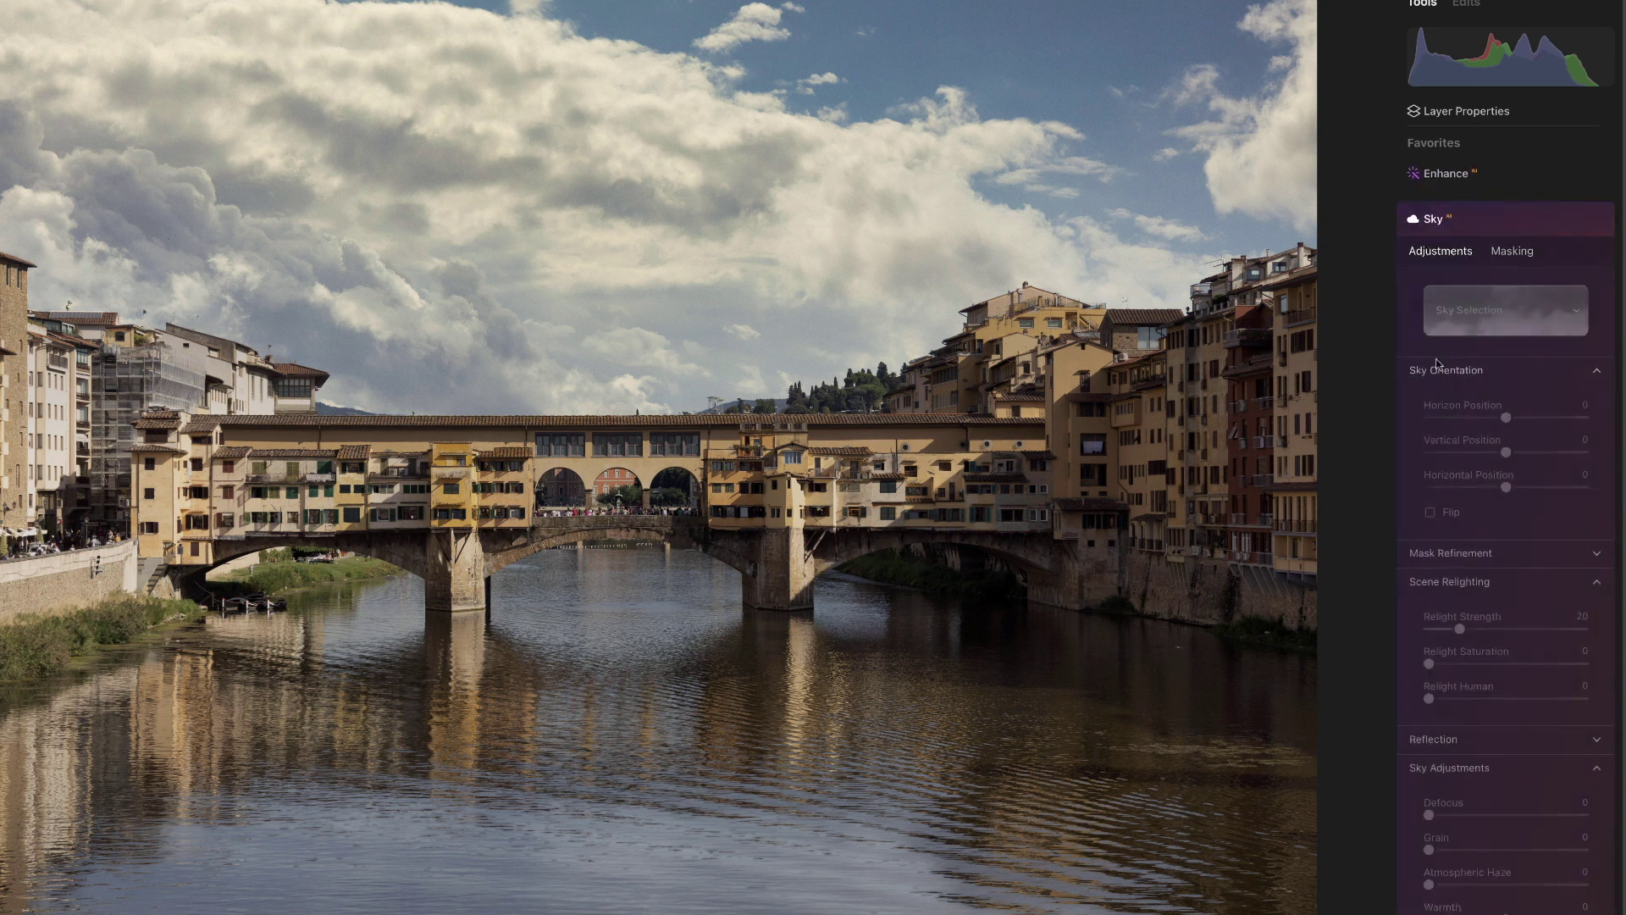
scroll(1522, 359, "down", 3)
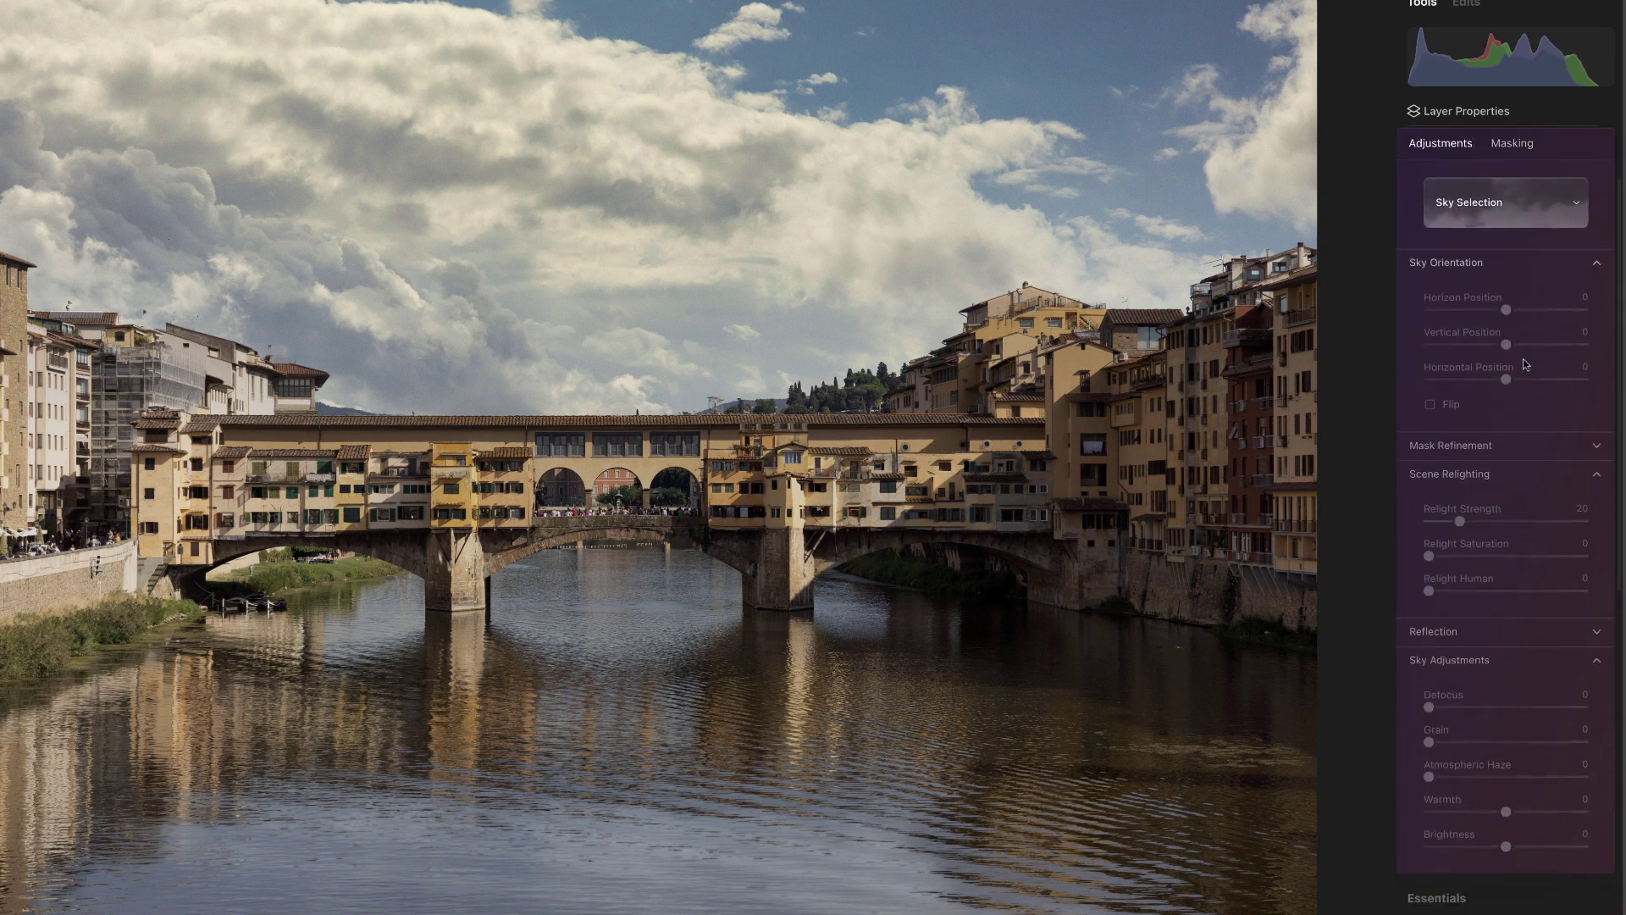
left_click(1577, 206)
scroll(1547, 342, "down", 2)
scroll(1547, 342, "up", 10)
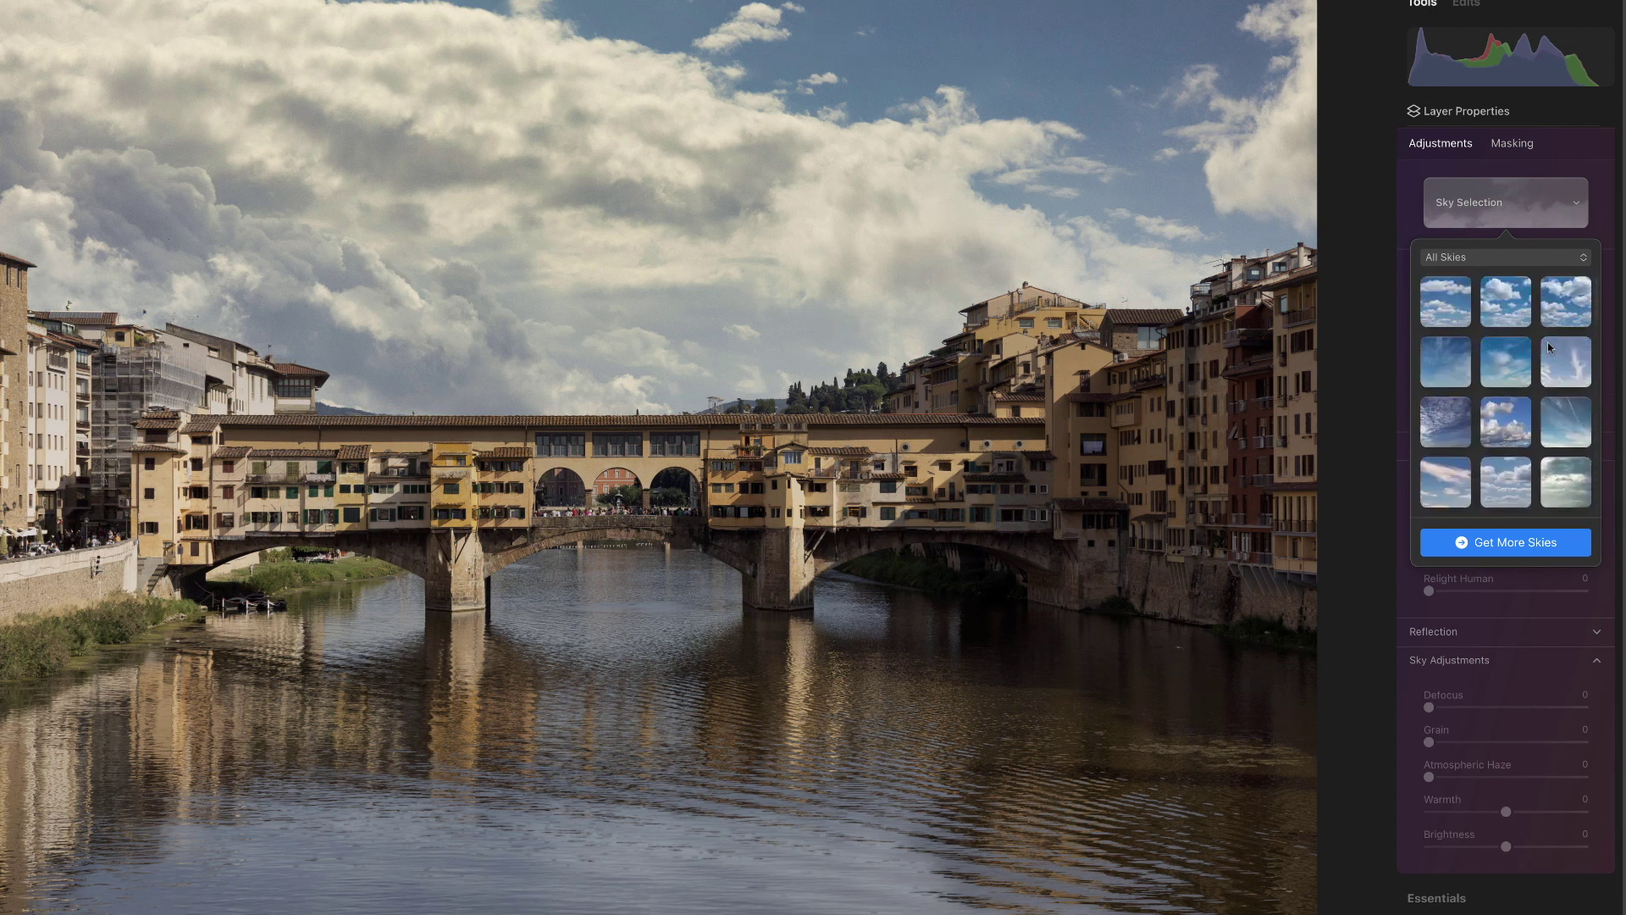
scroll(1522, 374, "down", 5)
scroll(1522, 373, "up", 5)
scroll(1522, 373, "down", 3)
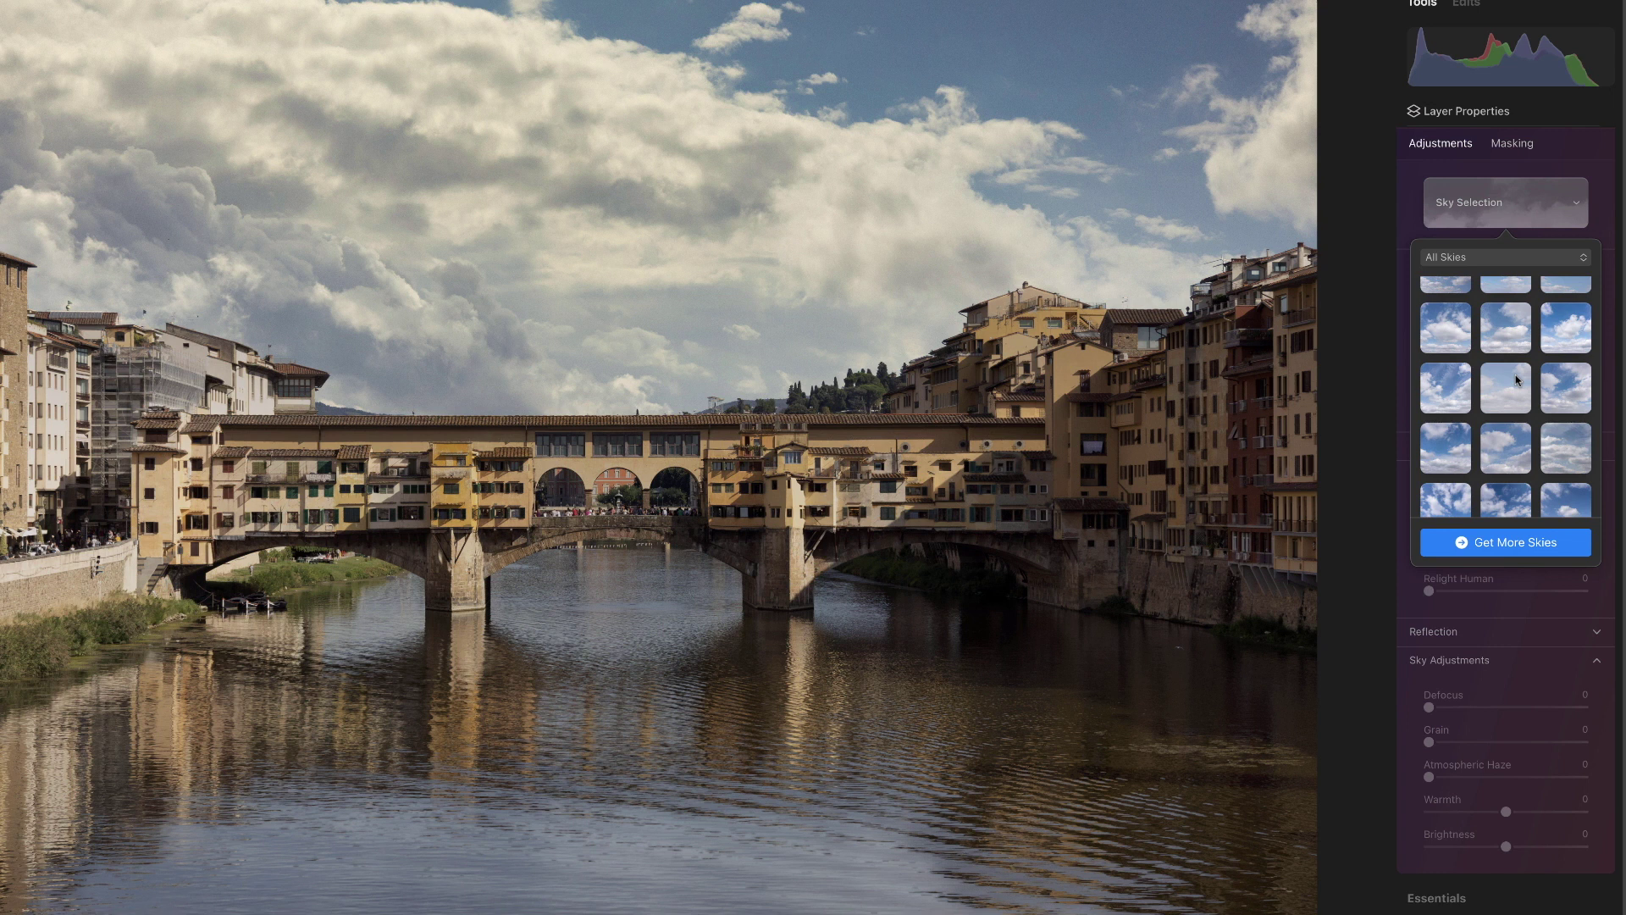
scroll(1516, 378, "down", 5)
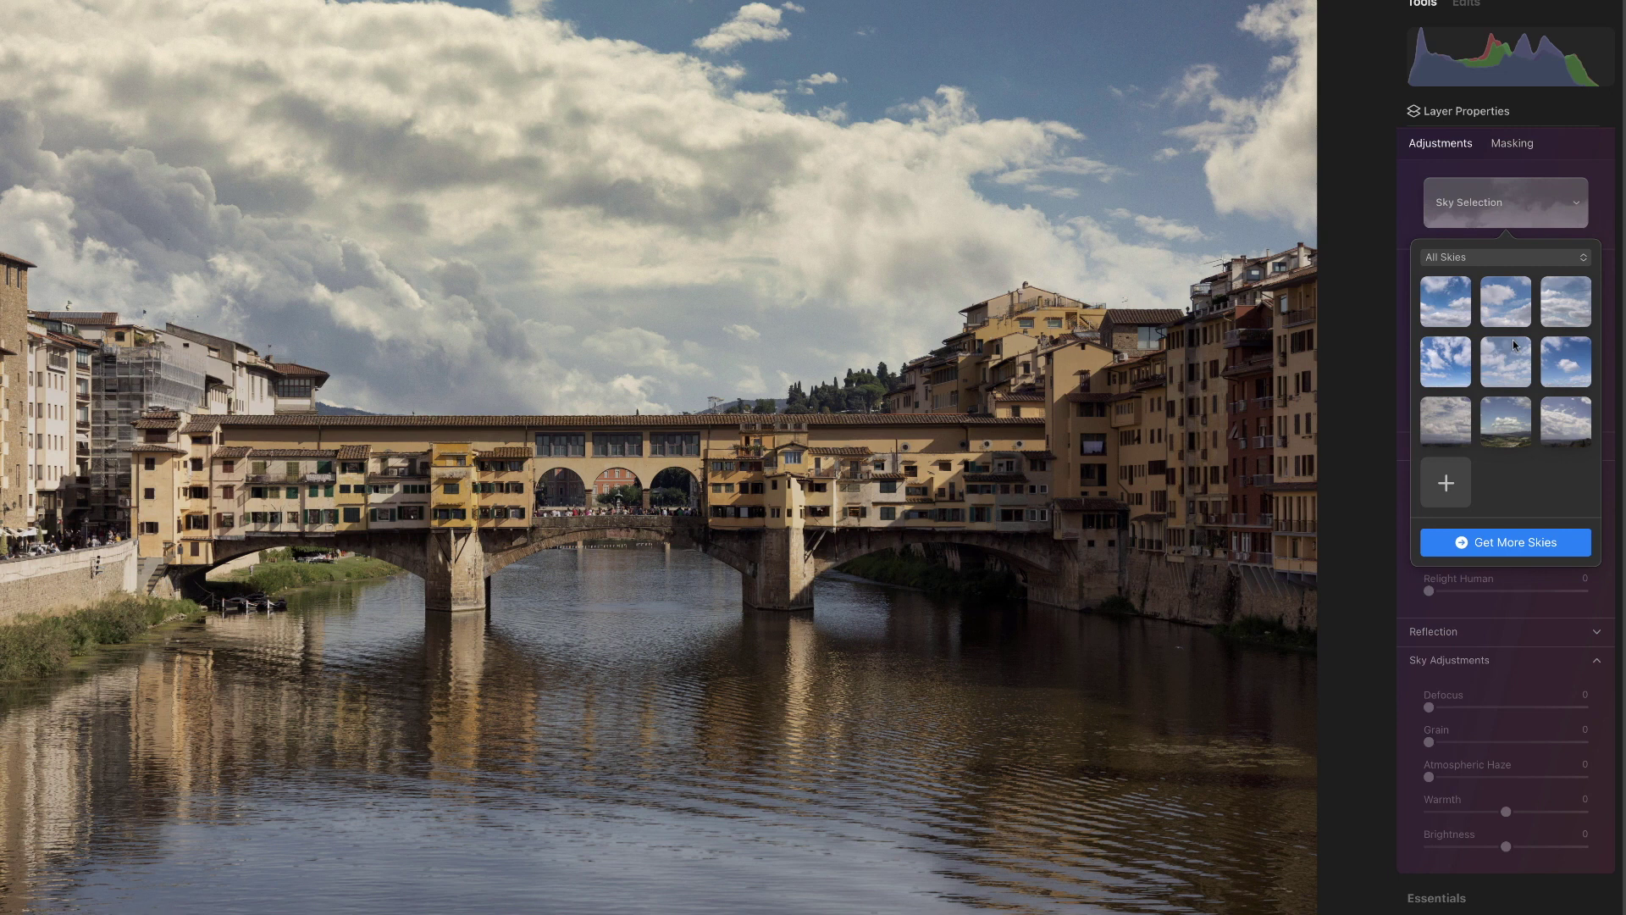
Open the online Luminar Marketplace for more skies and browse the available sky packs and their prices
left_click(1507, 547)
scroll(502, 438, "down", 2)
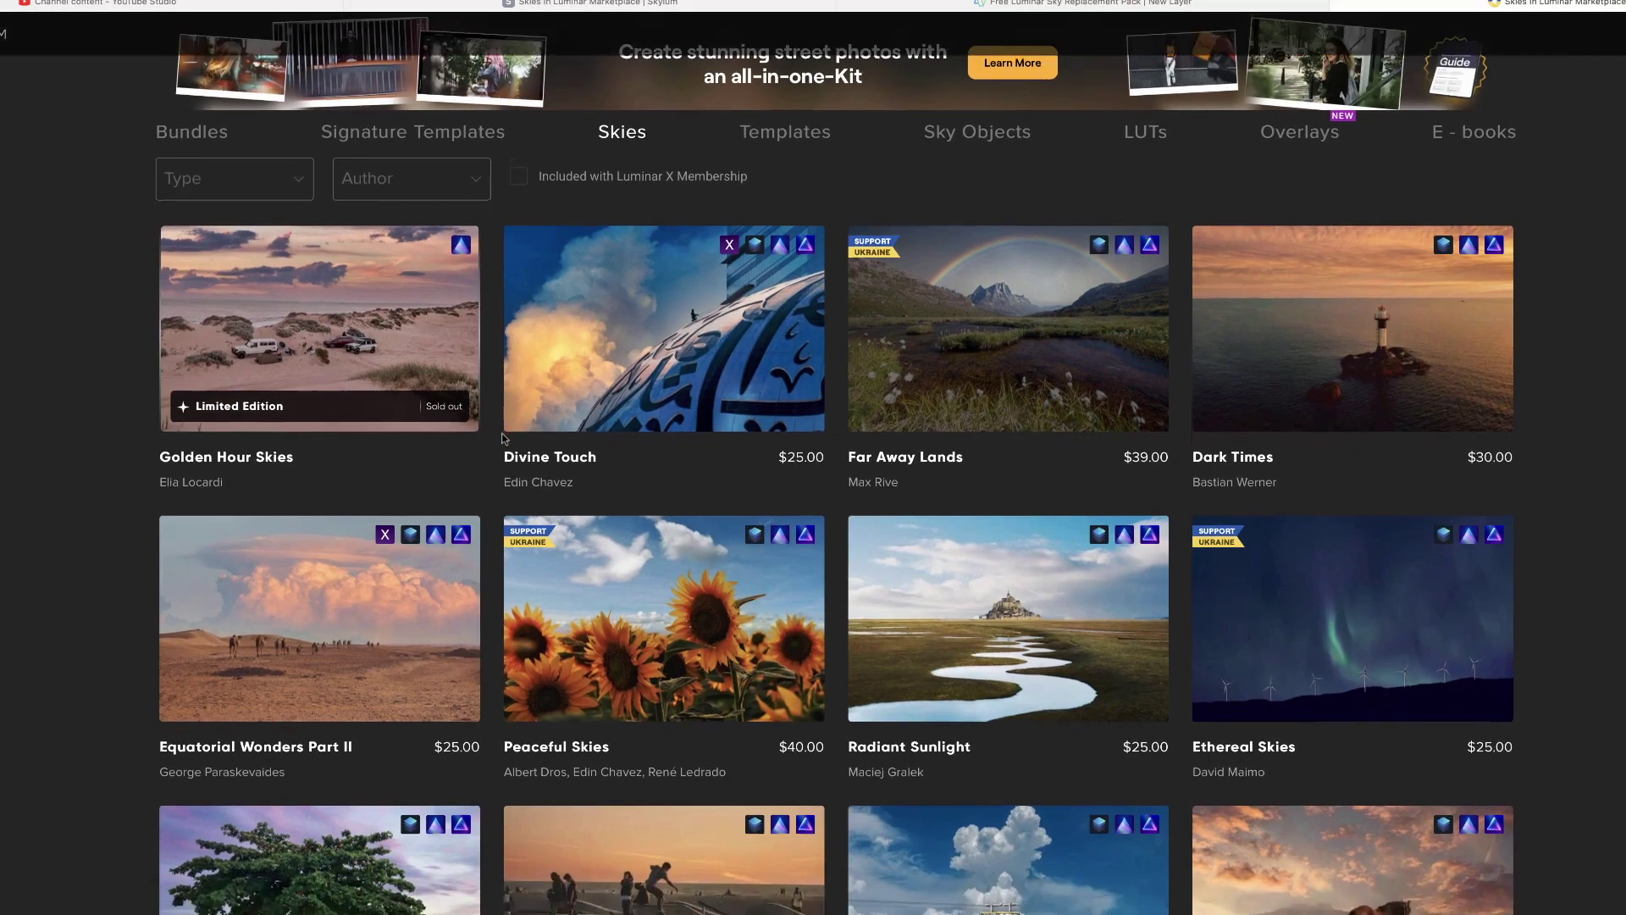
scroll(502, 438, "down", 5)
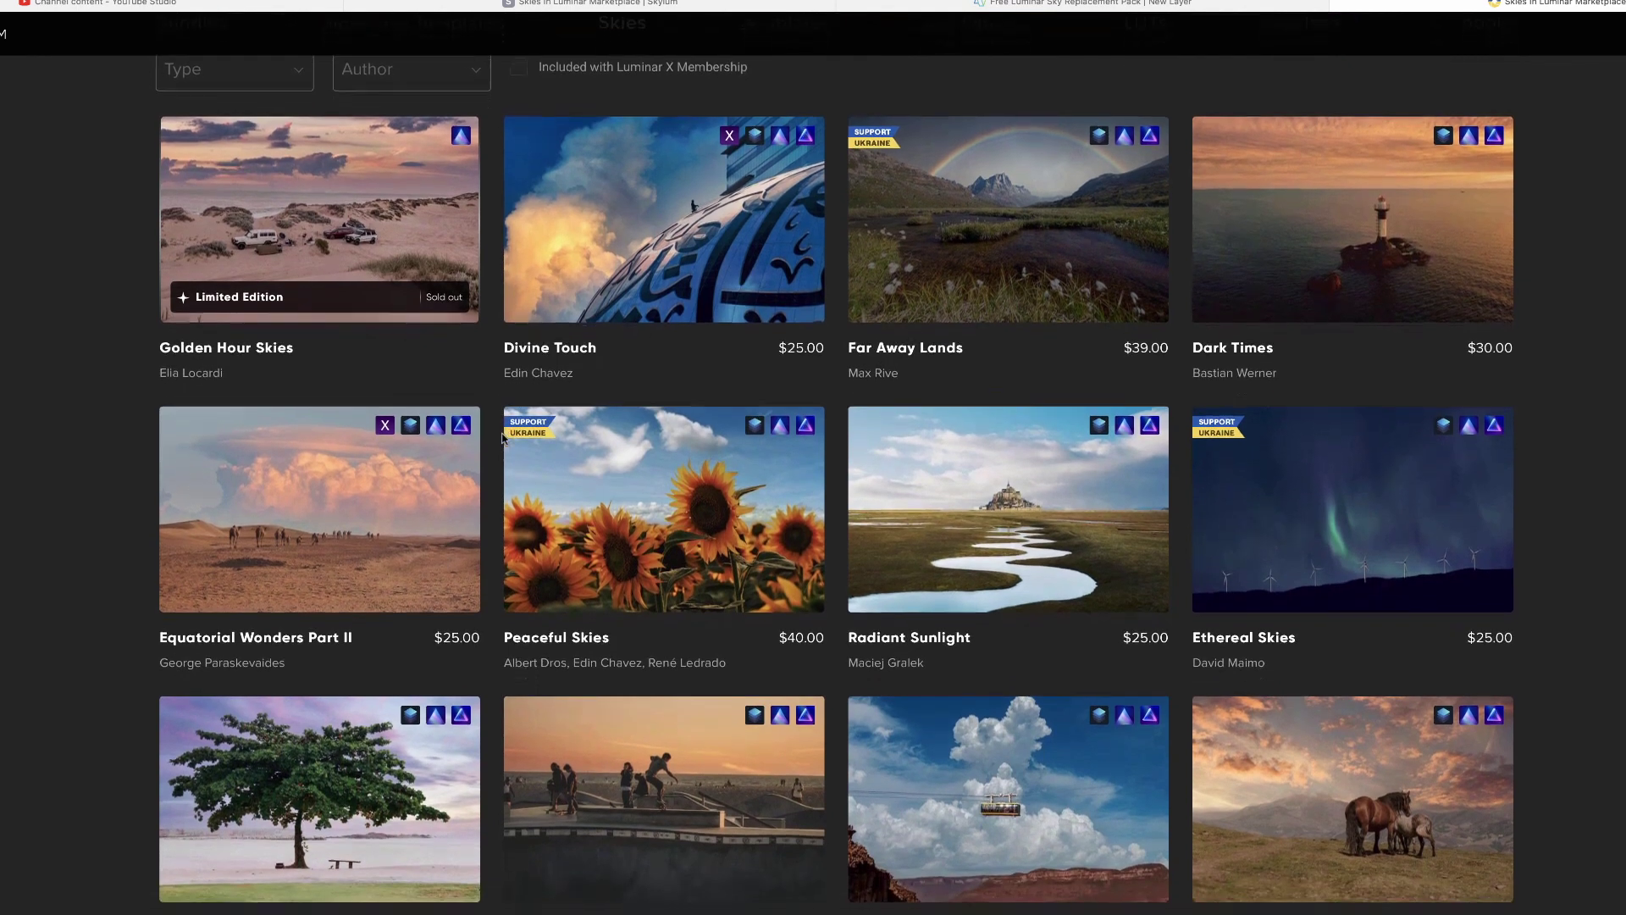
scroll(502, 438, "down", 9)
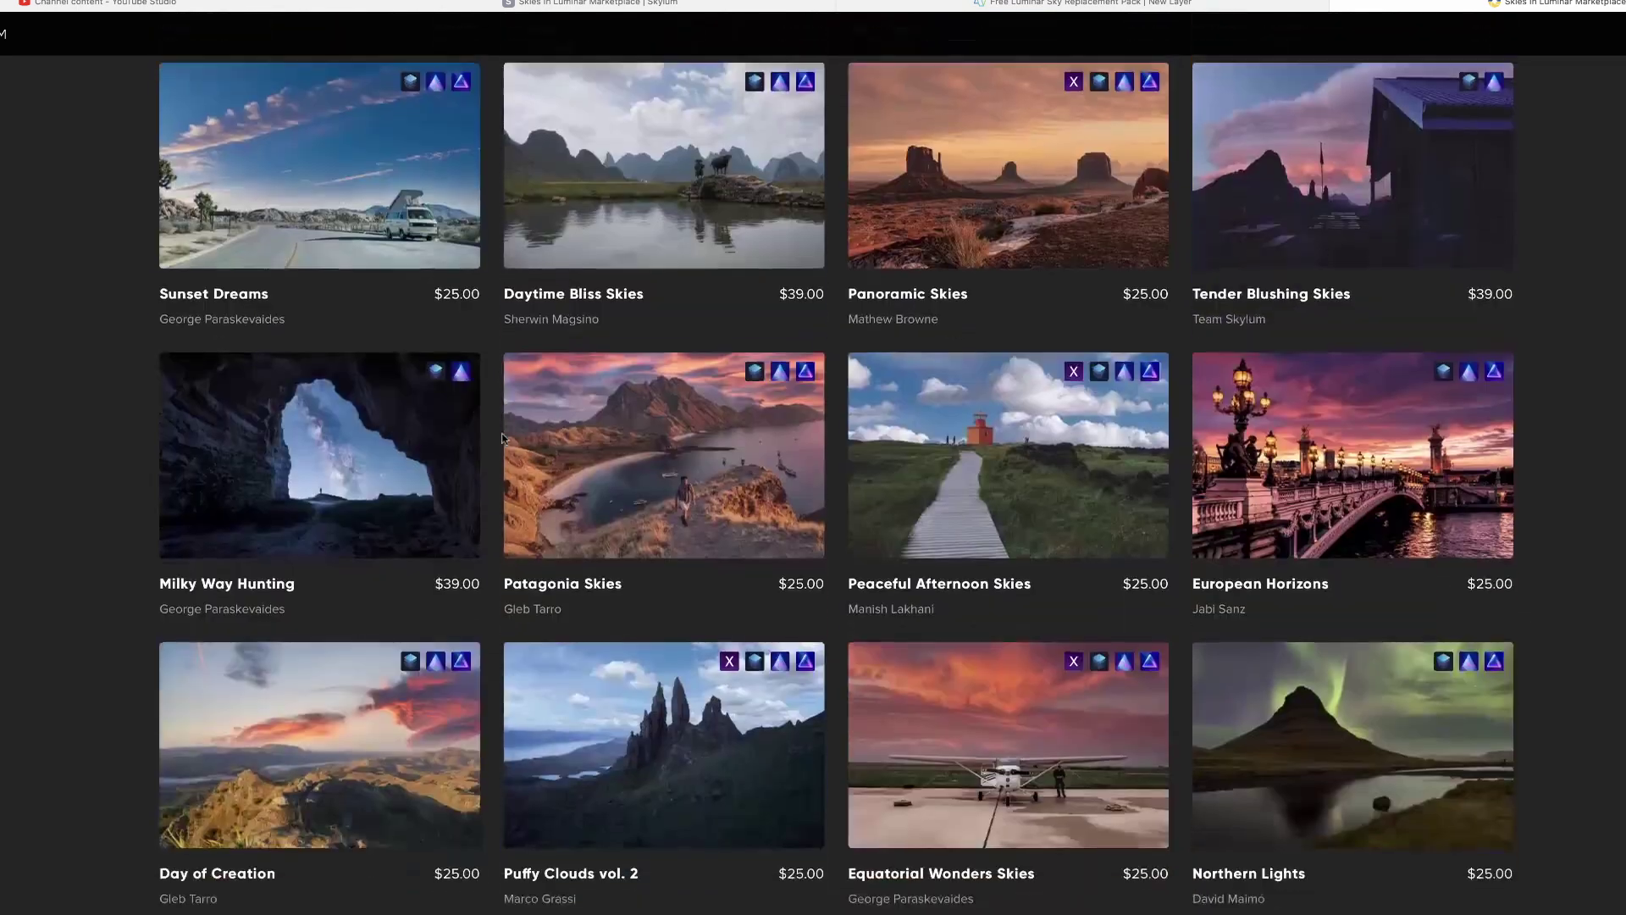
scroll(503, 438, "down", 1)
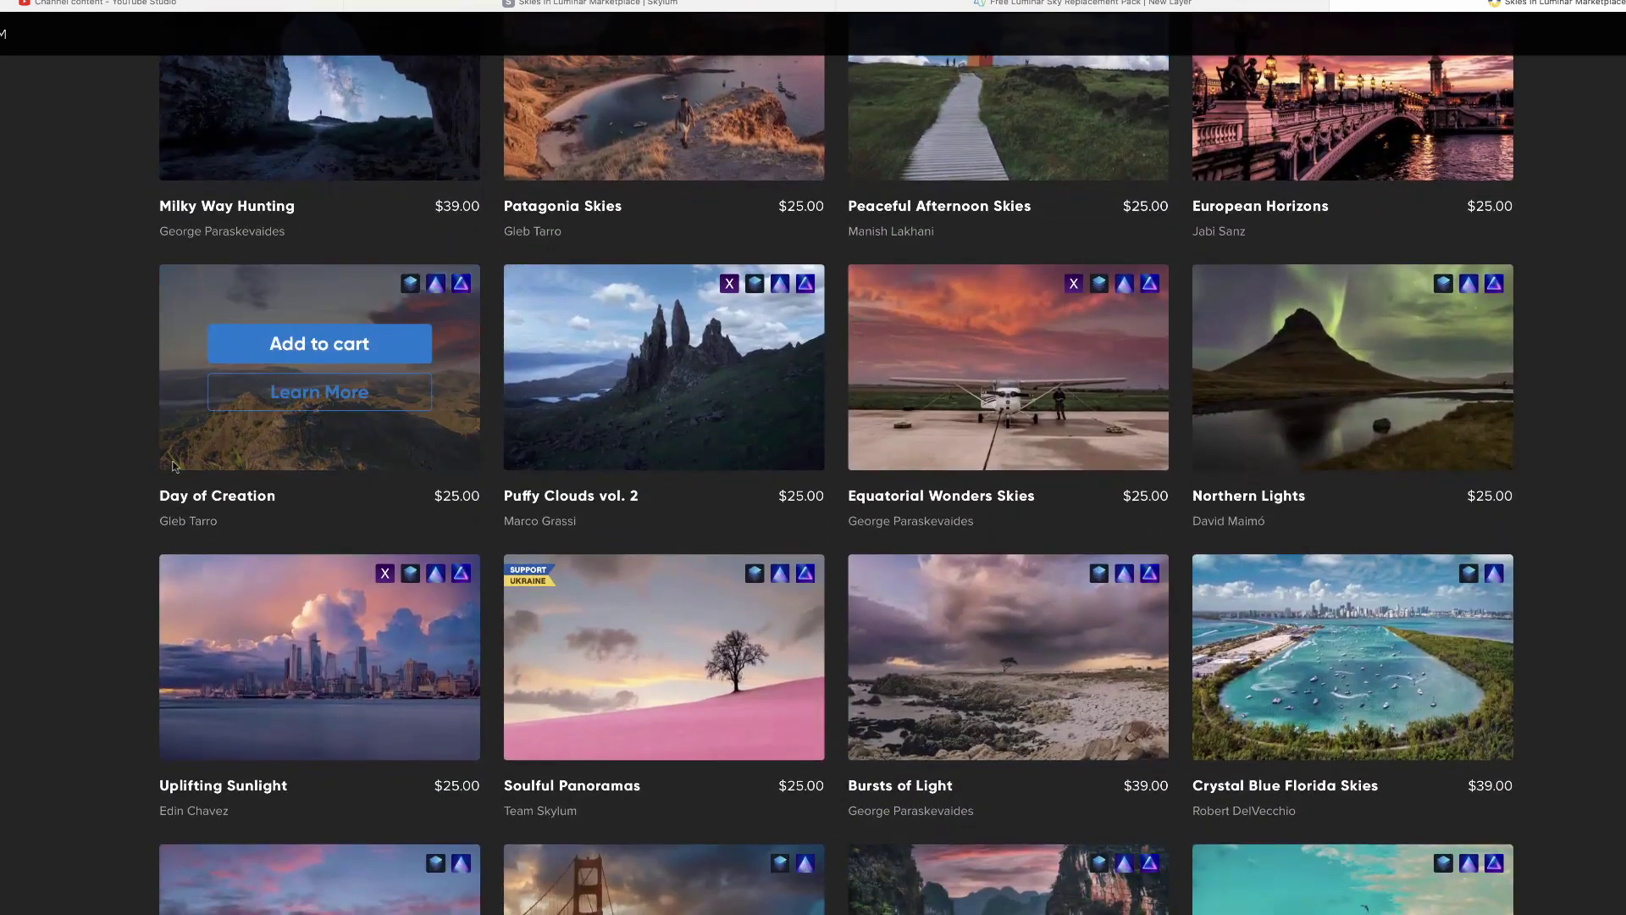
scroll(78, 462, "down", 1)
scroll(78, 463, "down", 4)
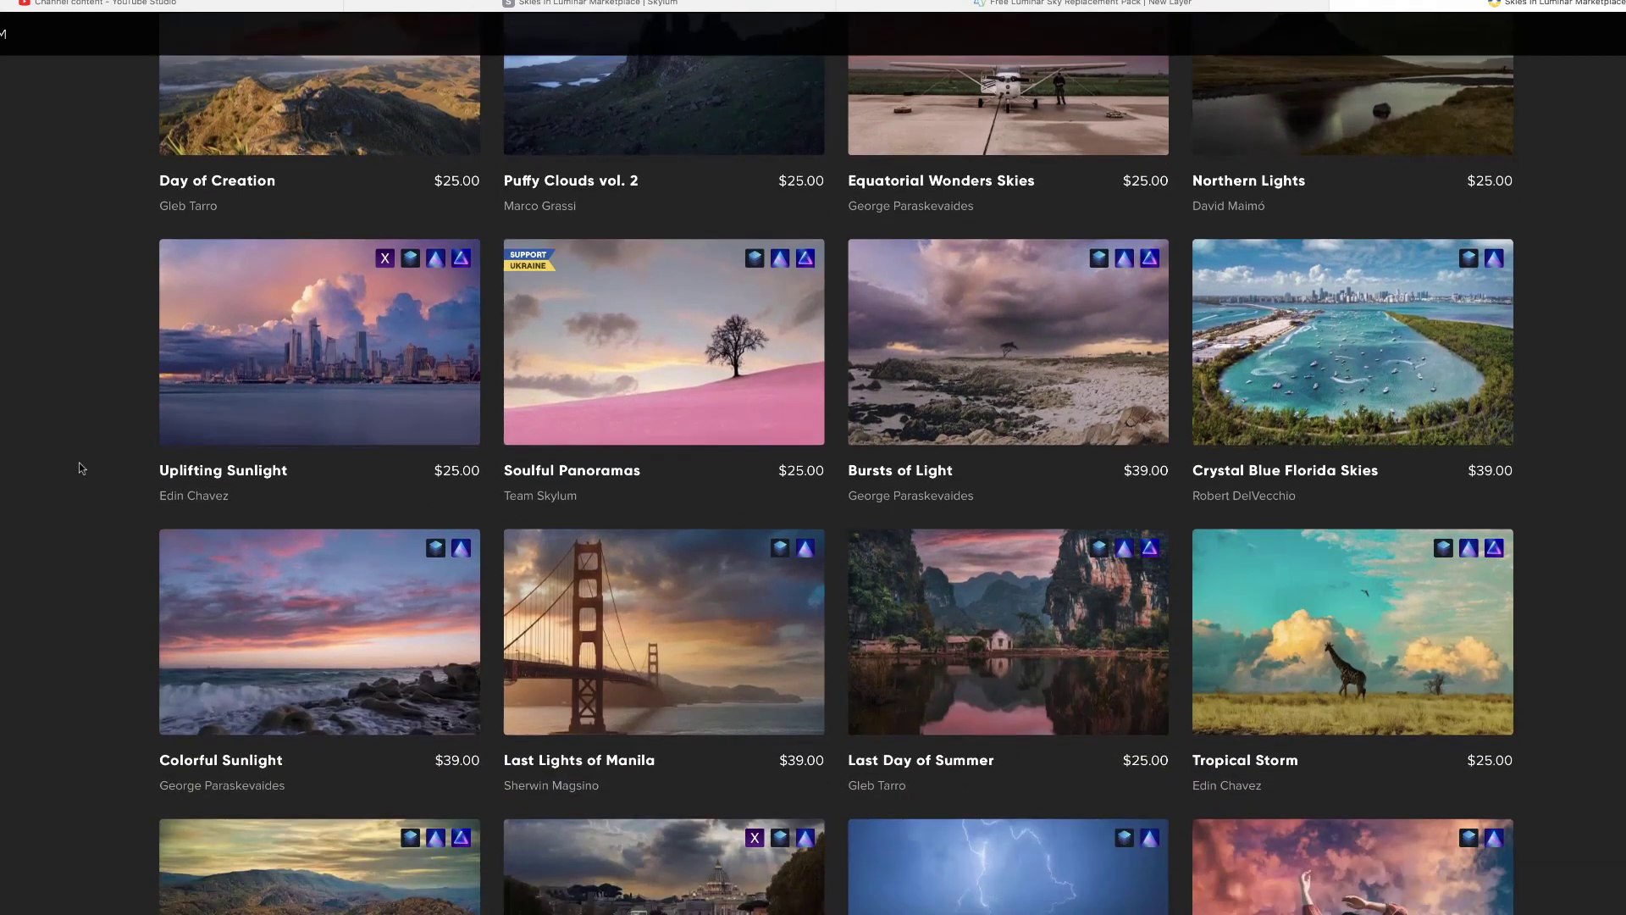
scroll(79, 466, "down", 5)
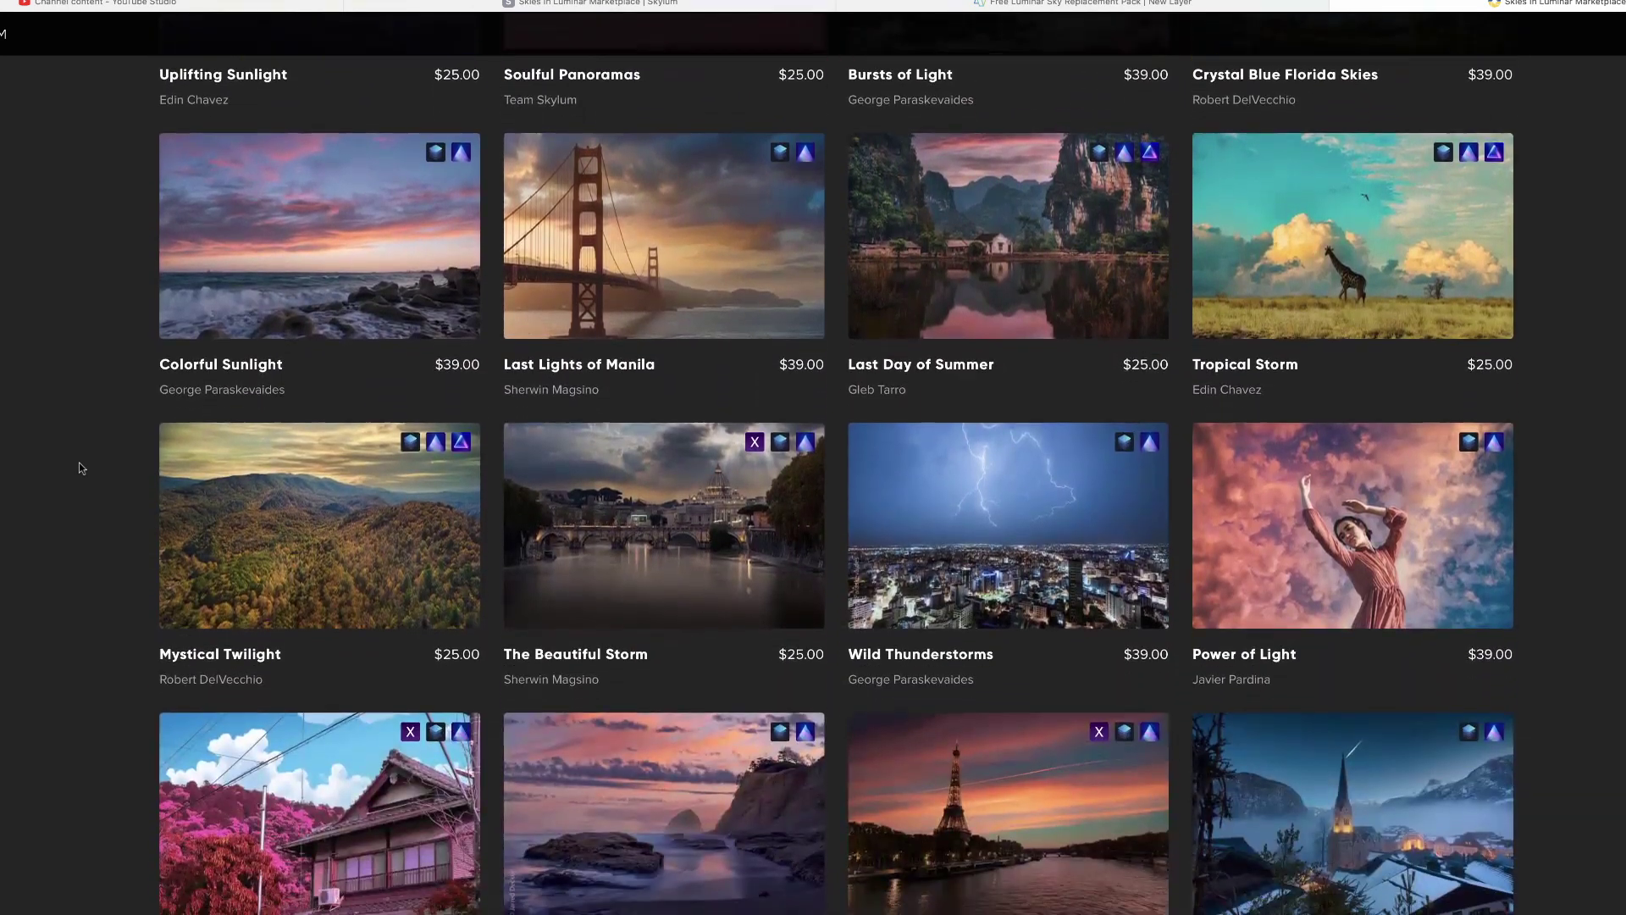
scroll(79, 463, "down", 3)
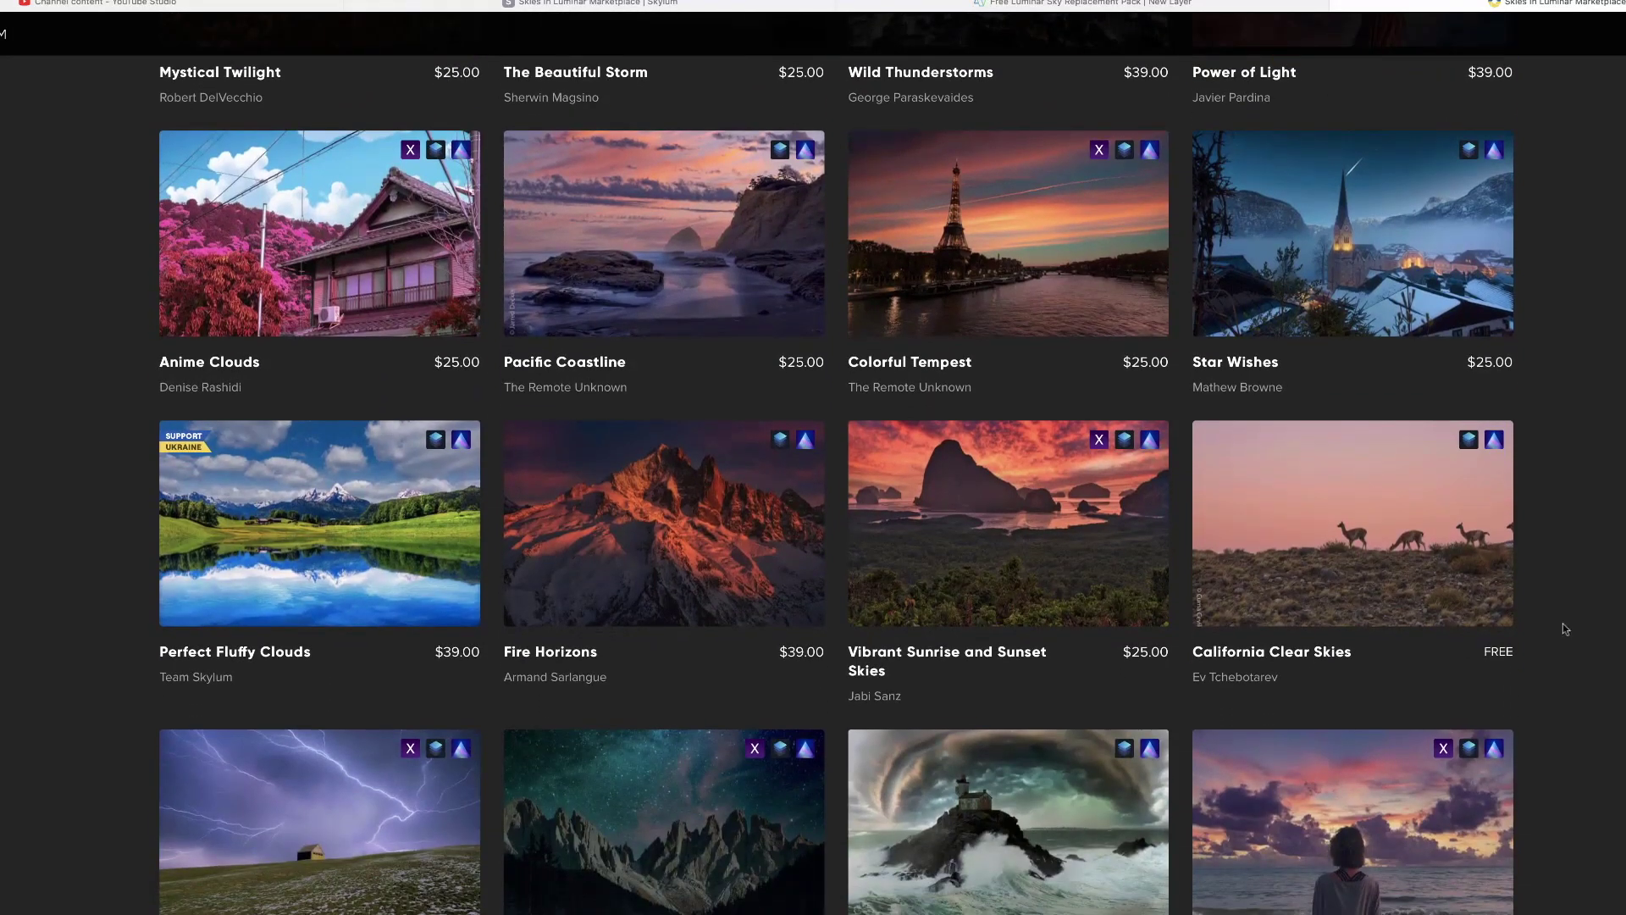
Examine the California Clear Skies pack and the packs around and below it, and return to the start of the Skies page
mouse_move(1399, 617)
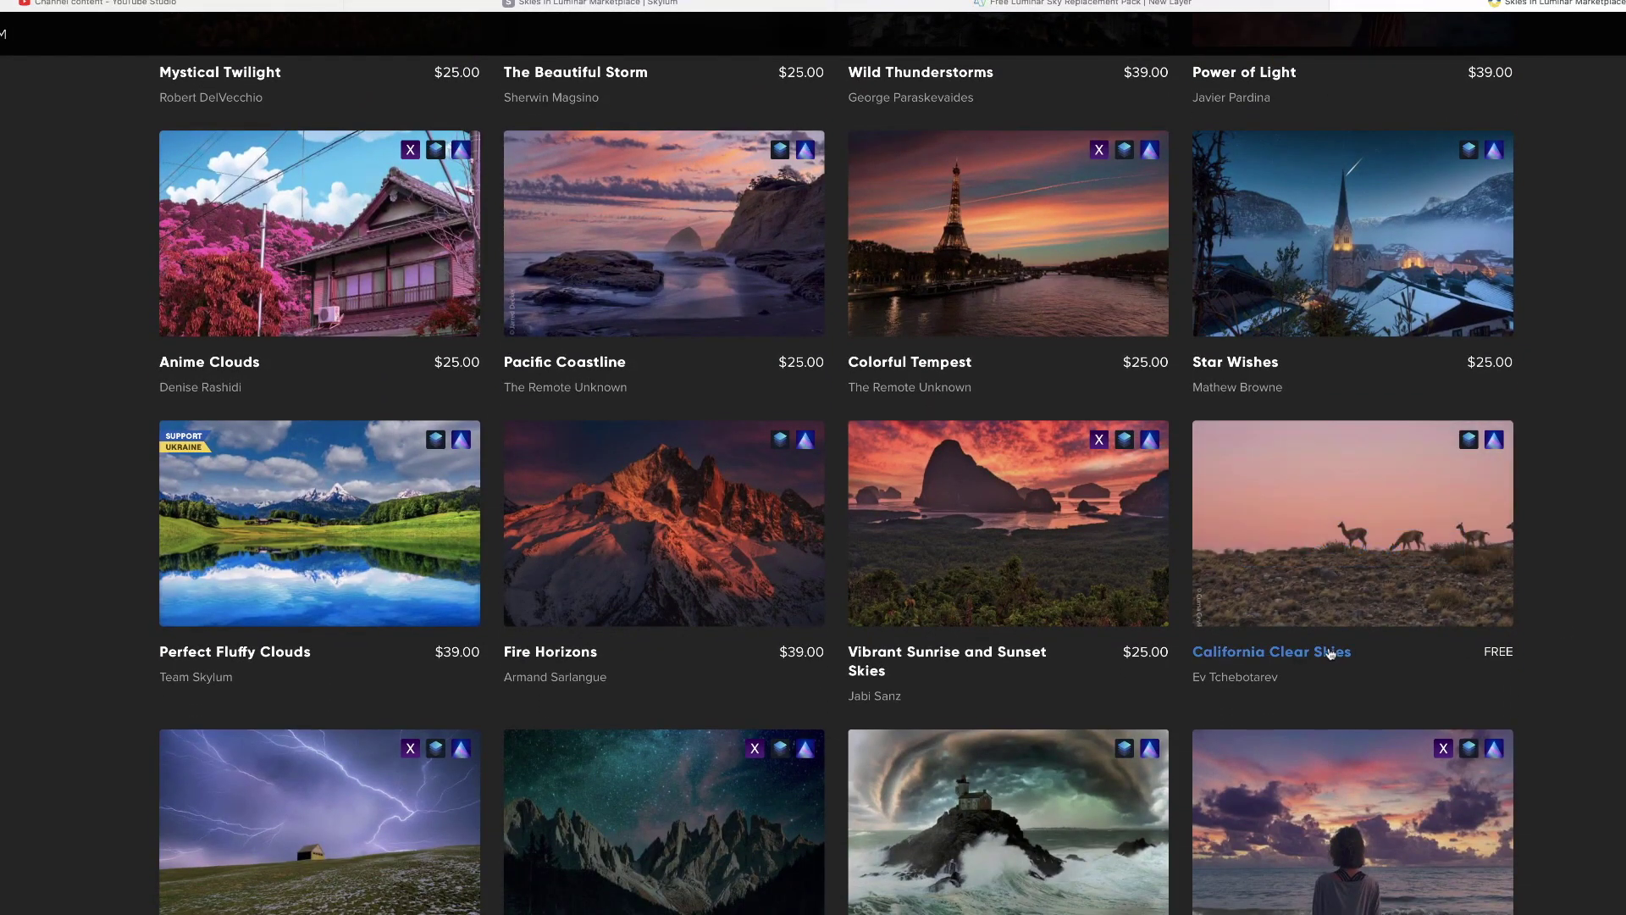
mouse_move(1361, 591)
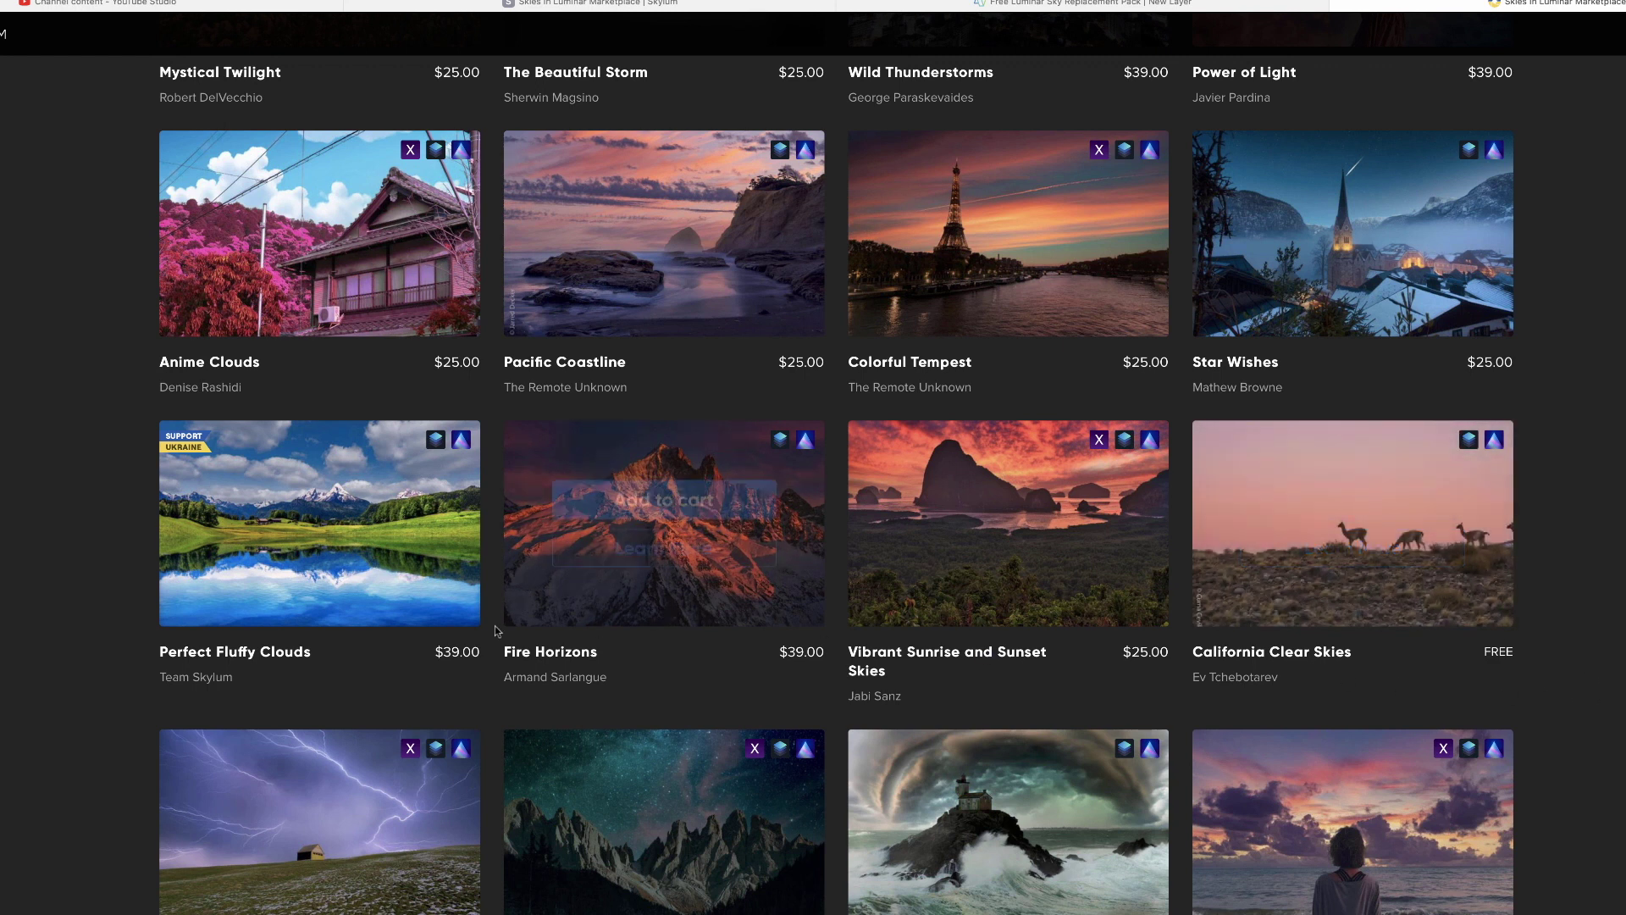
mouse_move(339, 524)
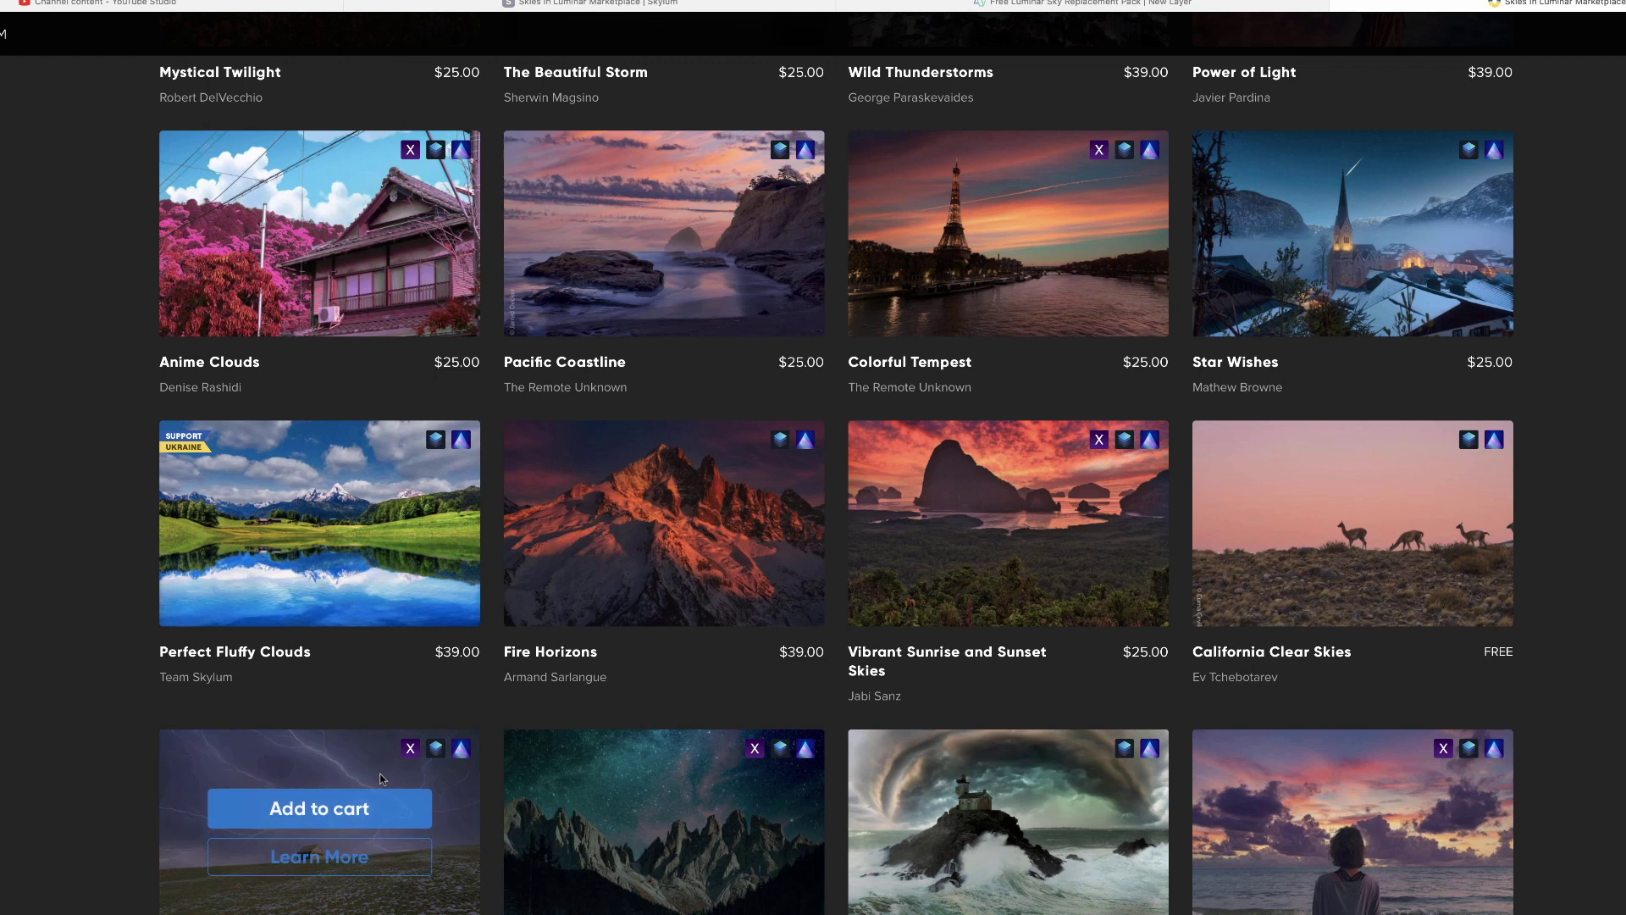
scroll(381, 779, "down", 5)
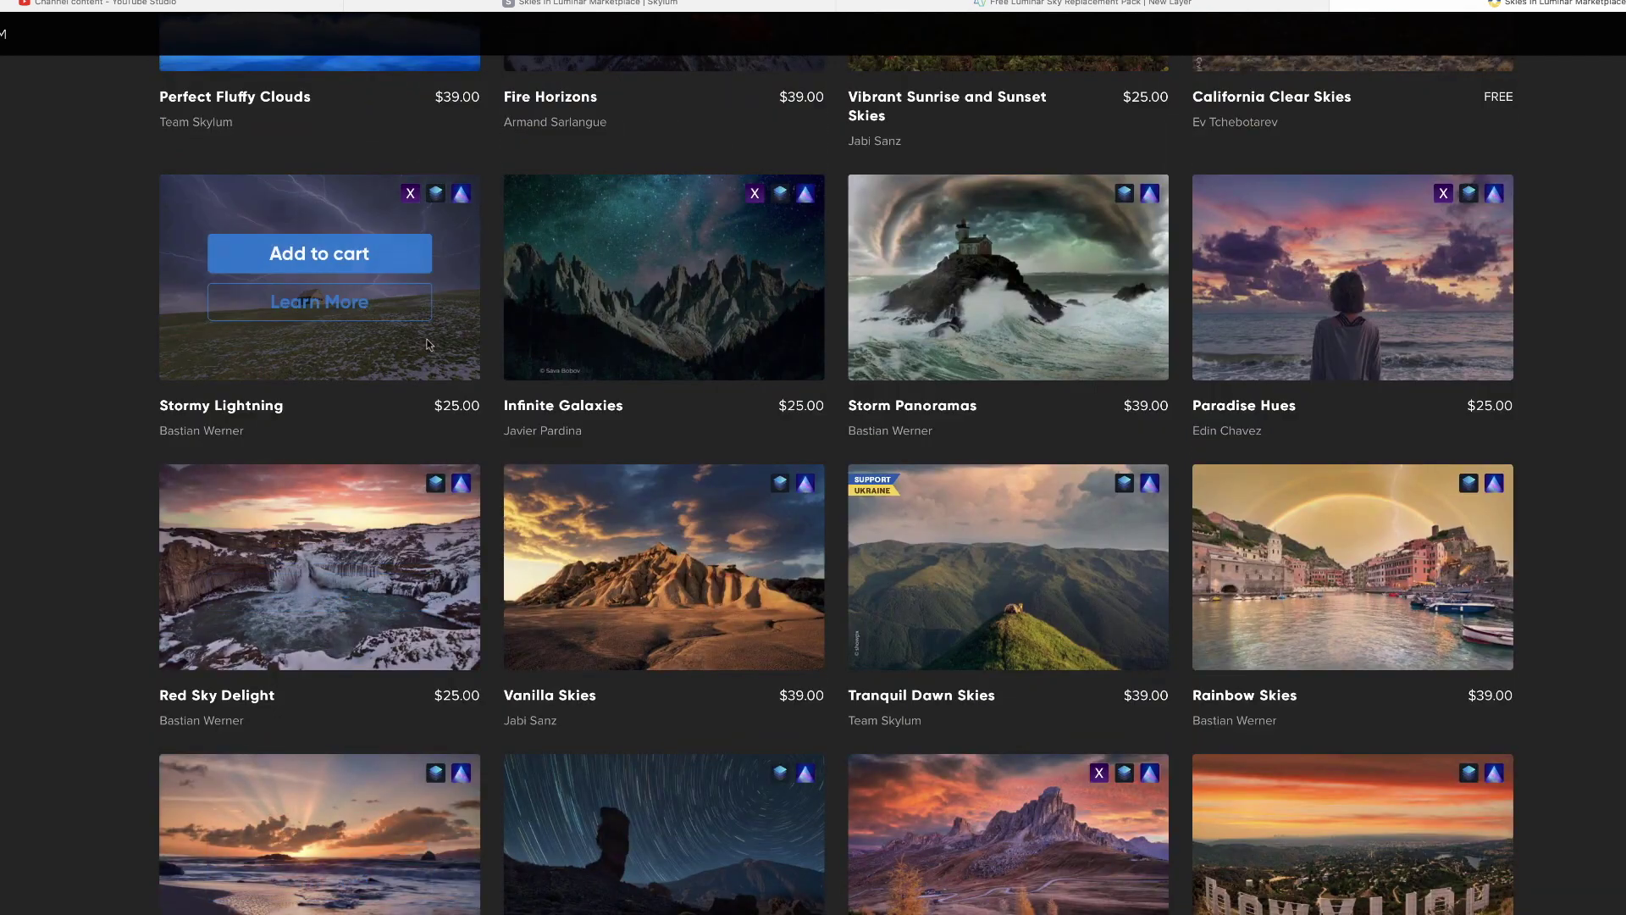
mouse_move(686, 340)
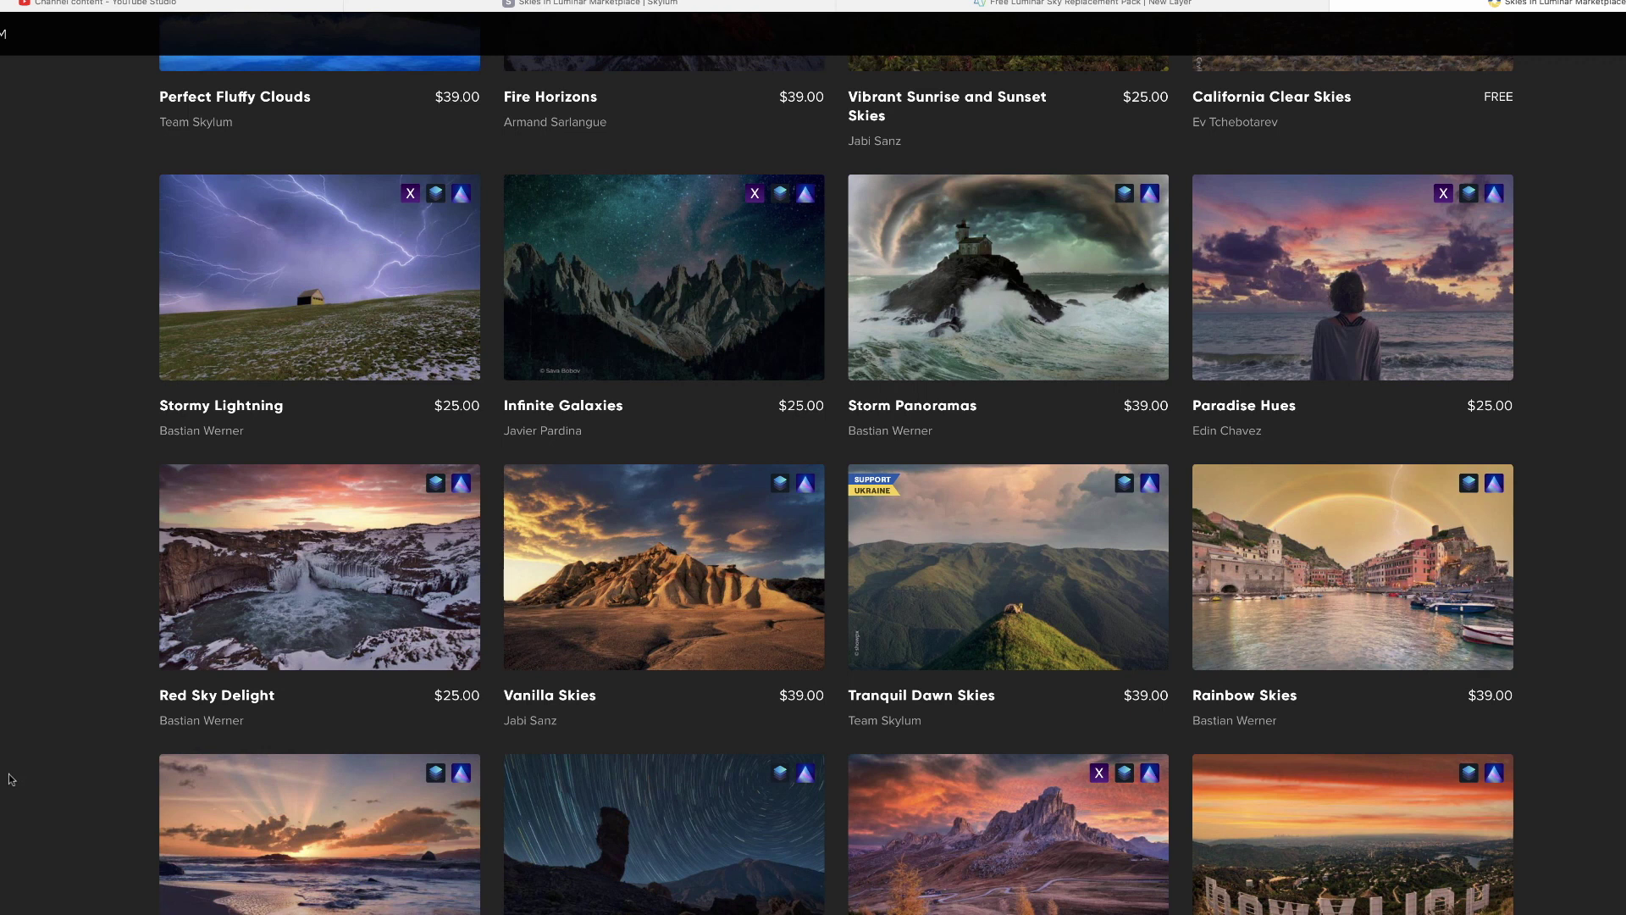
scroll(1108, 694, "up", 15)
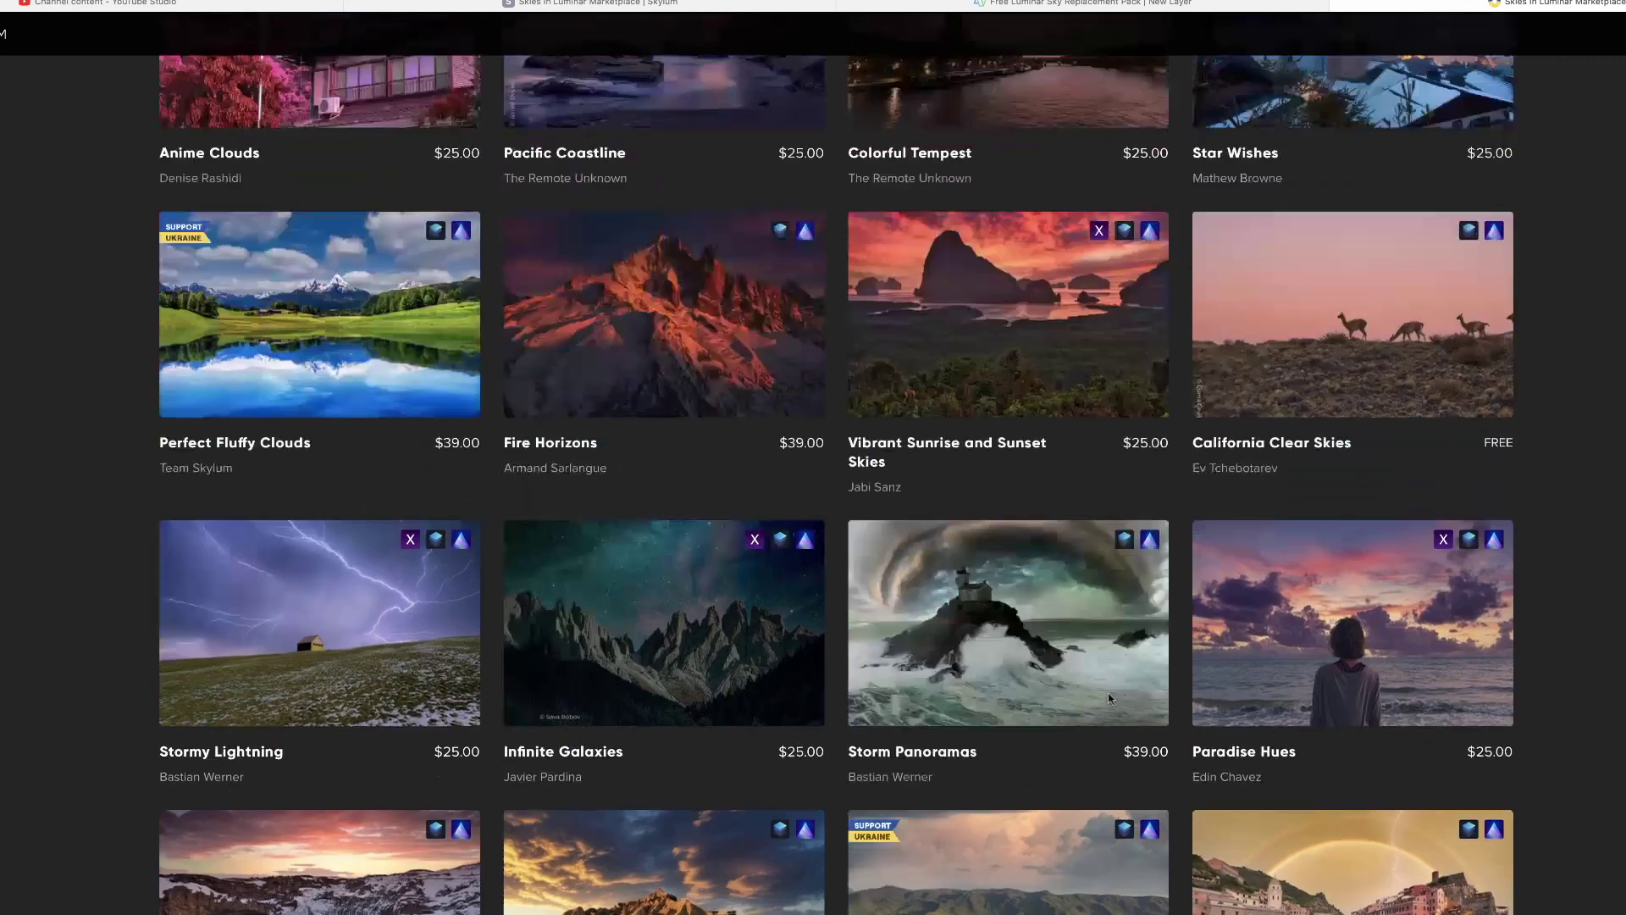
scroll(1107, 693, "up", 1)
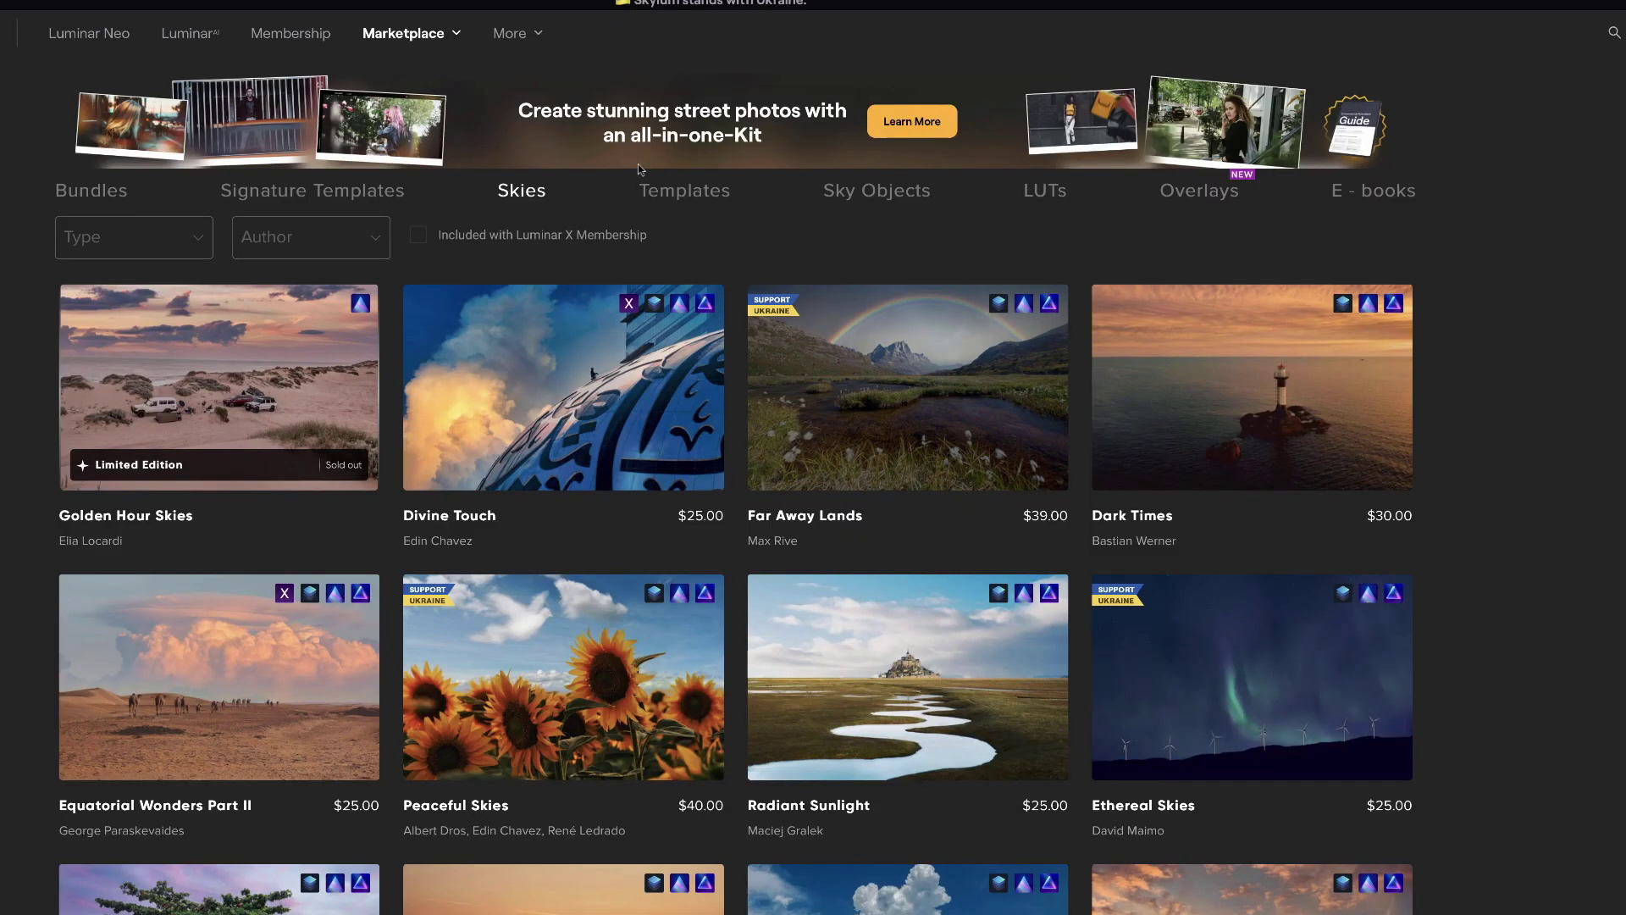
scroll(639, 169, "down", 2)
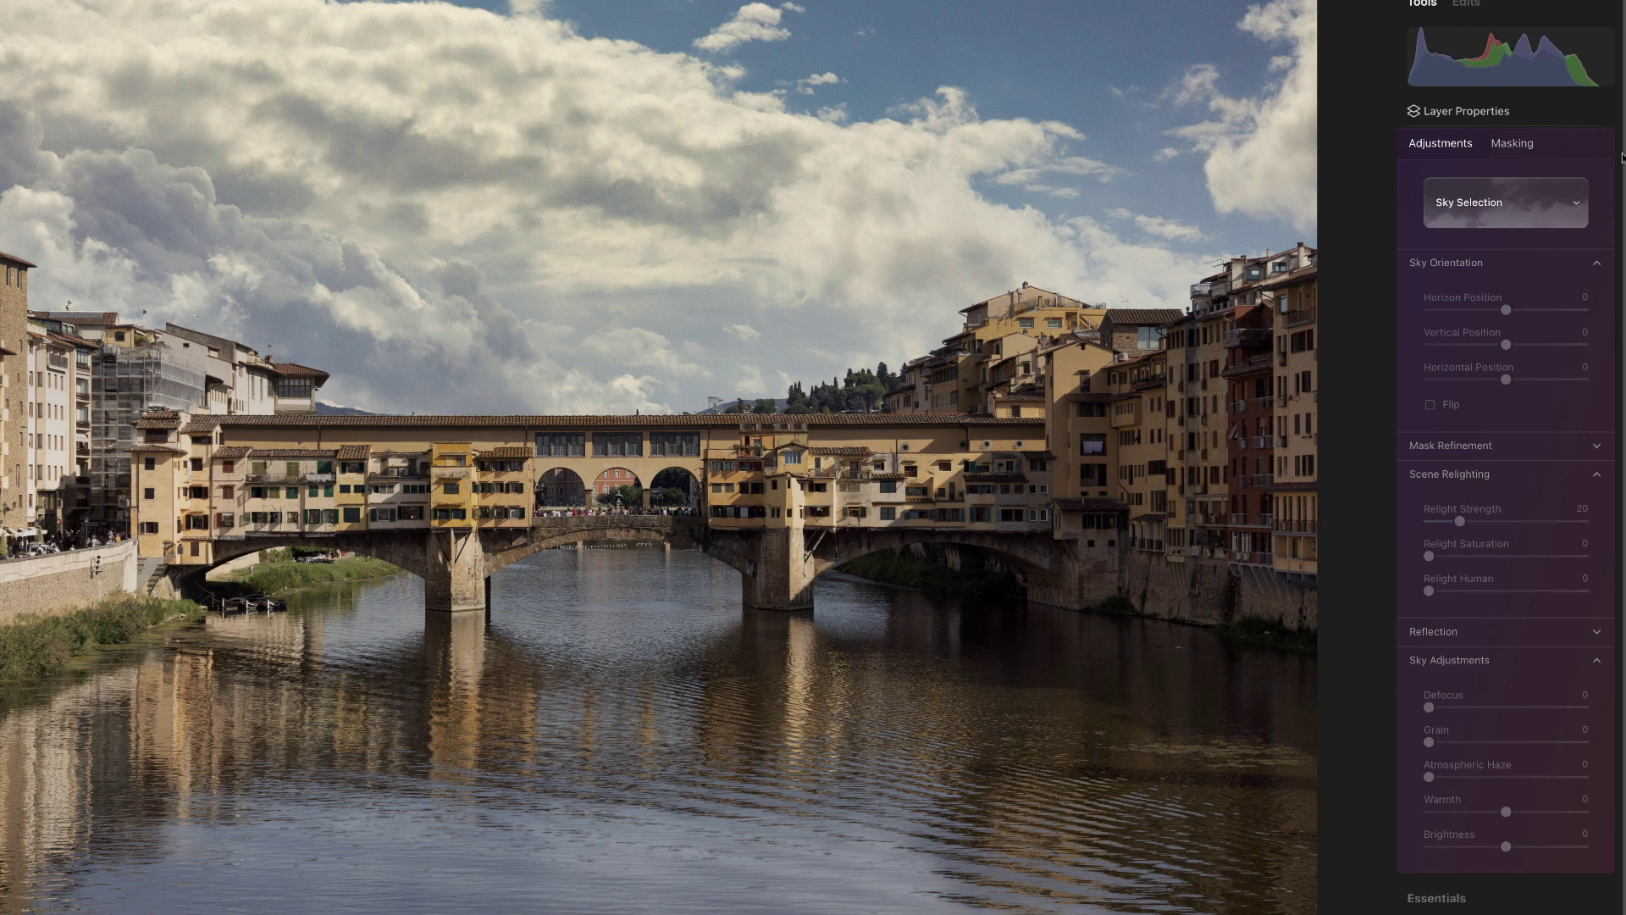
Switch back to Luminar Neo and choose the BlueSky-20 sky from the Sky AI collection
left_click(1557, 208)
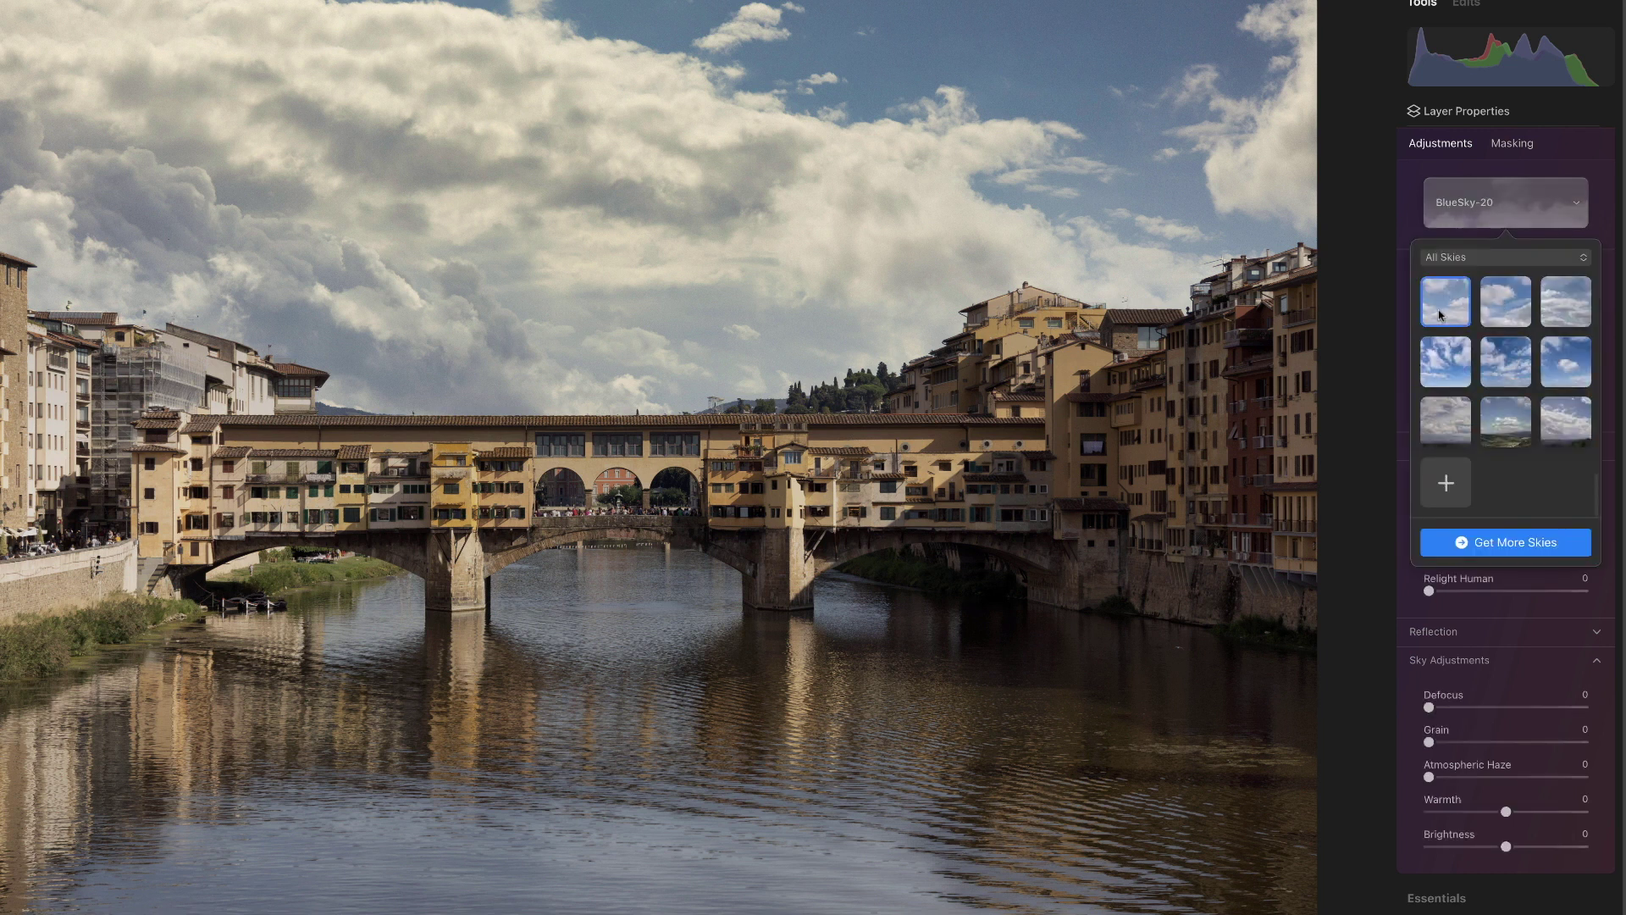